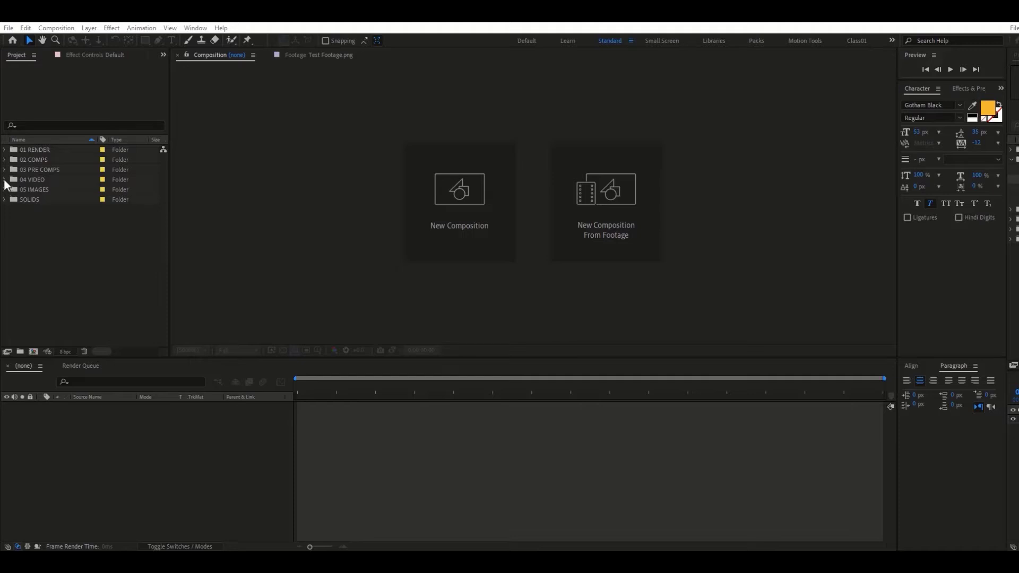
- Look through the three video clips in the 04 VIDEO folder and check their previews and properties
left_click(5, 180)
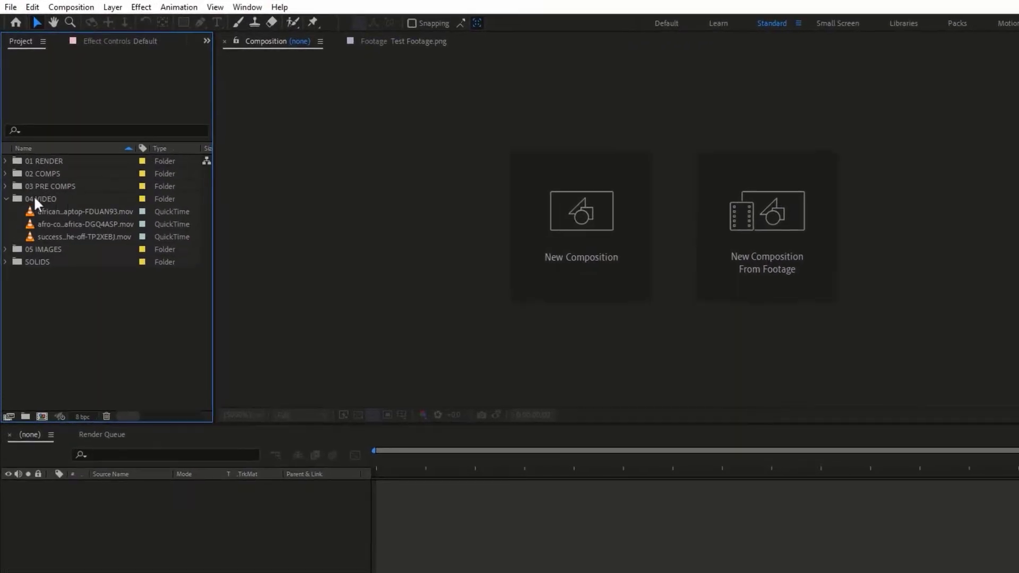
left_click(62, 211)
left_click(65, 224)
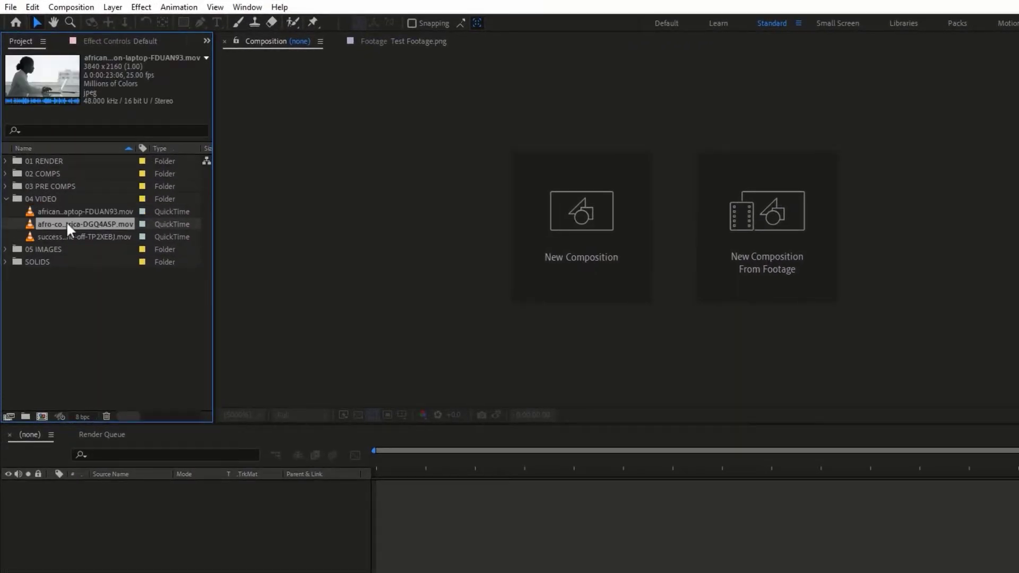
left_click(67, 236)
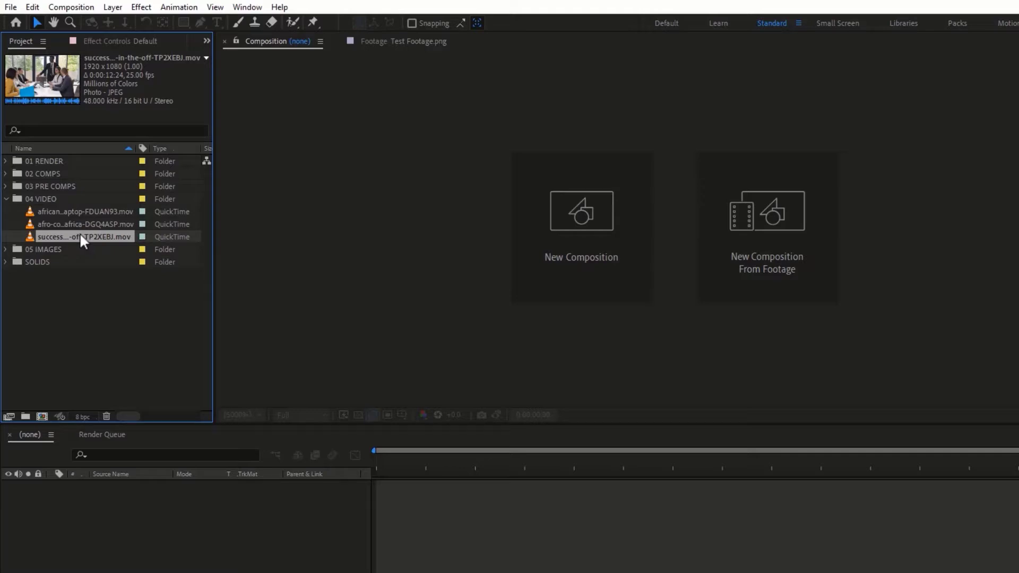
key("ctrl+shift+a")
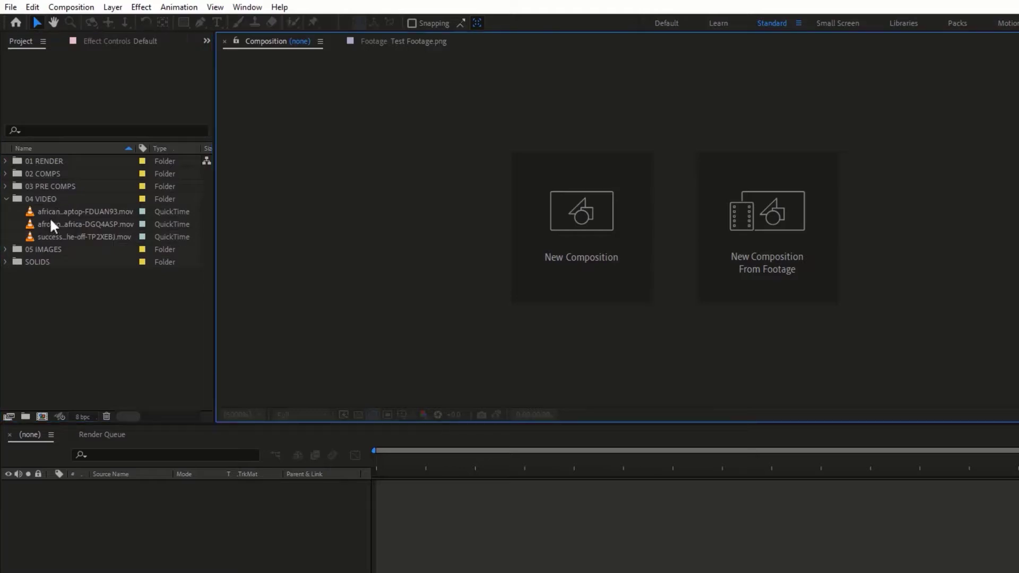
- View Test Footage.png from the 05 IMAGES folder with the transparency grid on, and return to the empty composition view
left_click(5, 247)
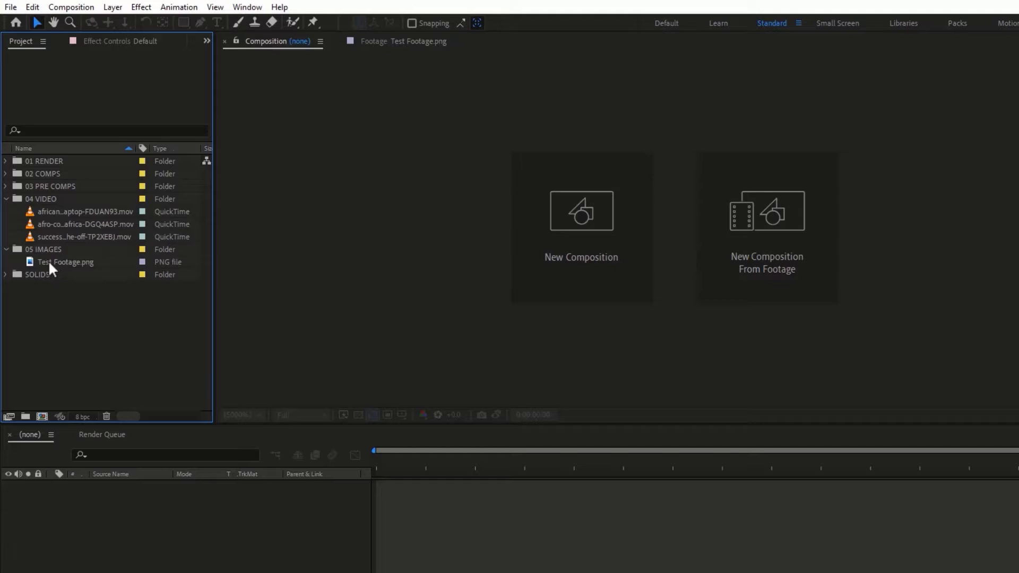
left_click(49, 260)
double_click(52, 260)
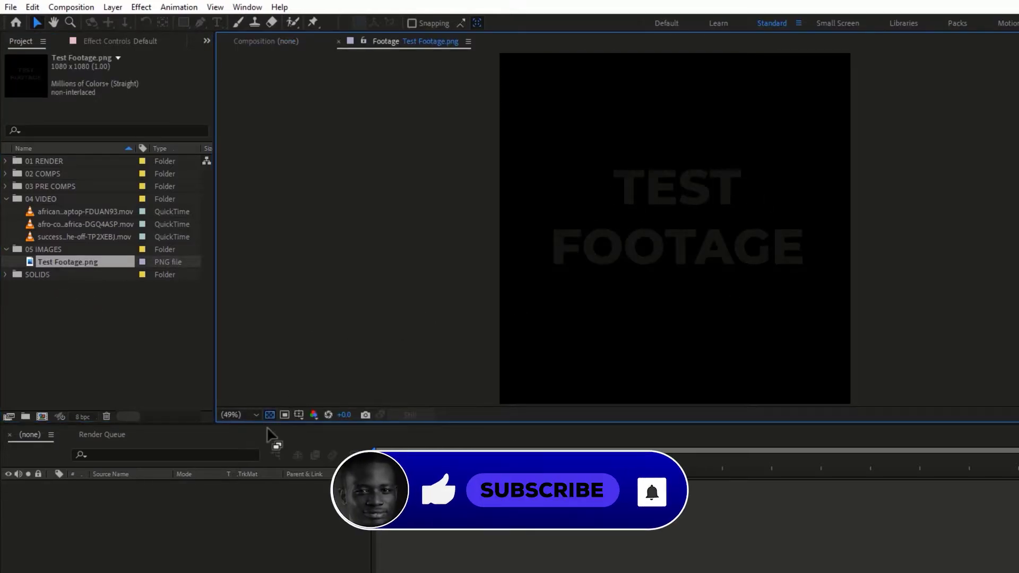
left_click(269, 415)
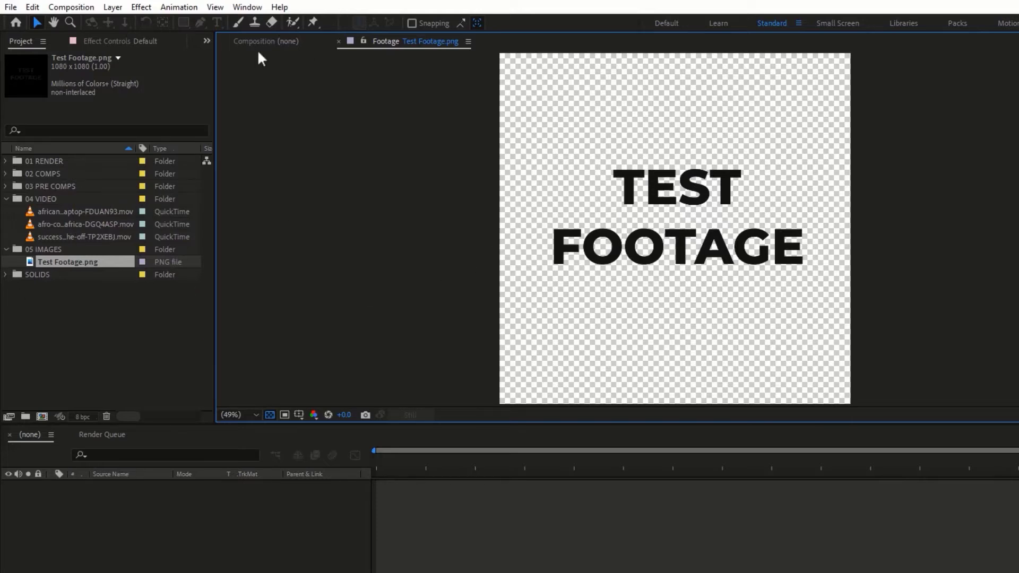
left_click(271, 41)
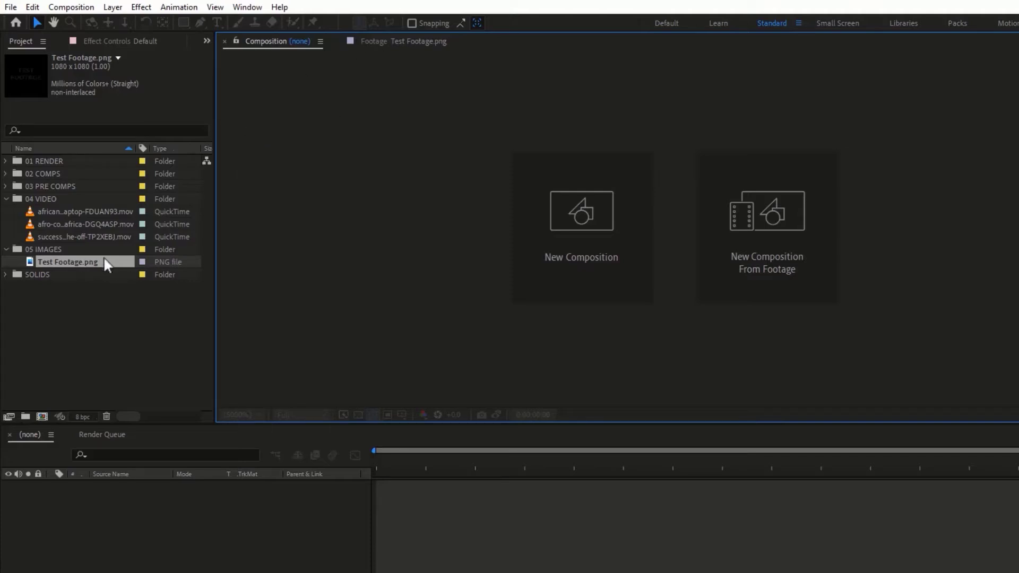
double_click(41, 262)
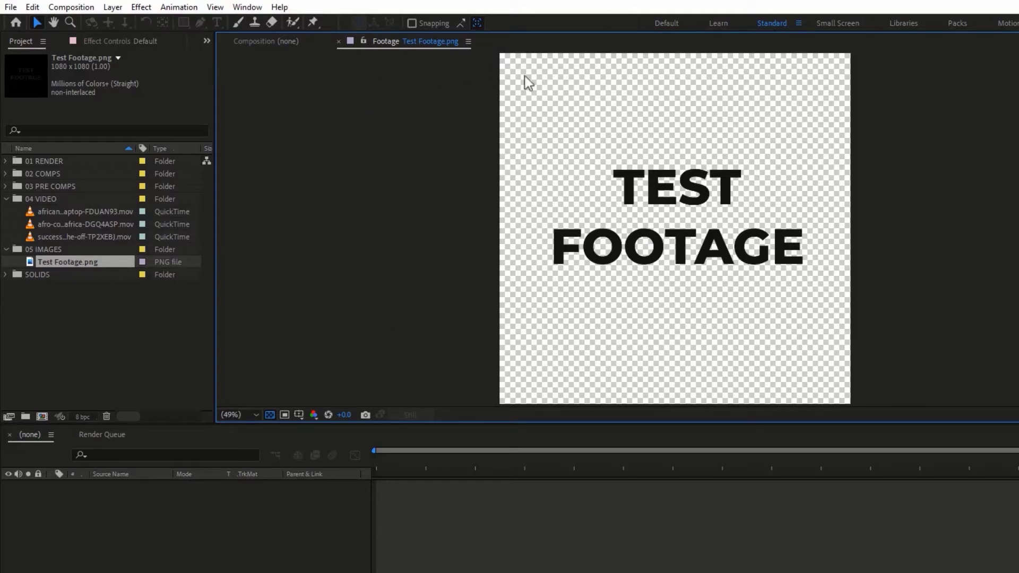
left_click(278, 41)
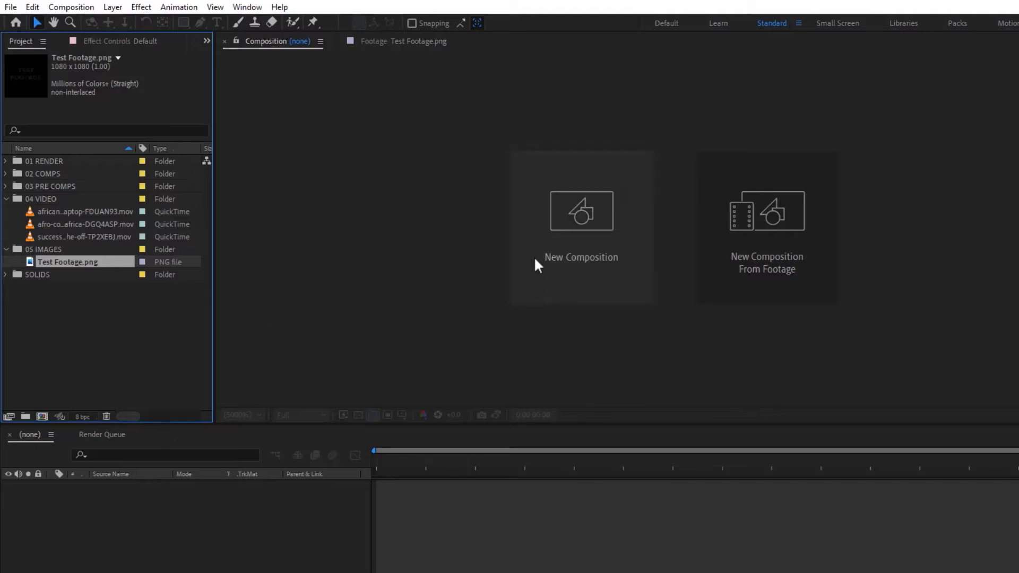
- Start a new composition and name it FOOTAGE01
left_click(581, 233)
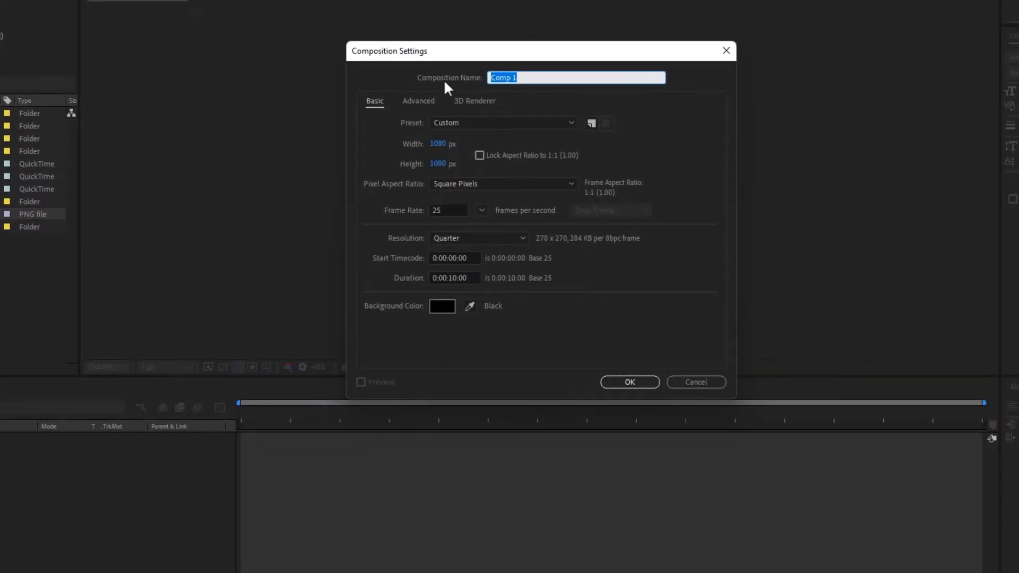
type("FOOTAGE01")
left_click(449, 130)
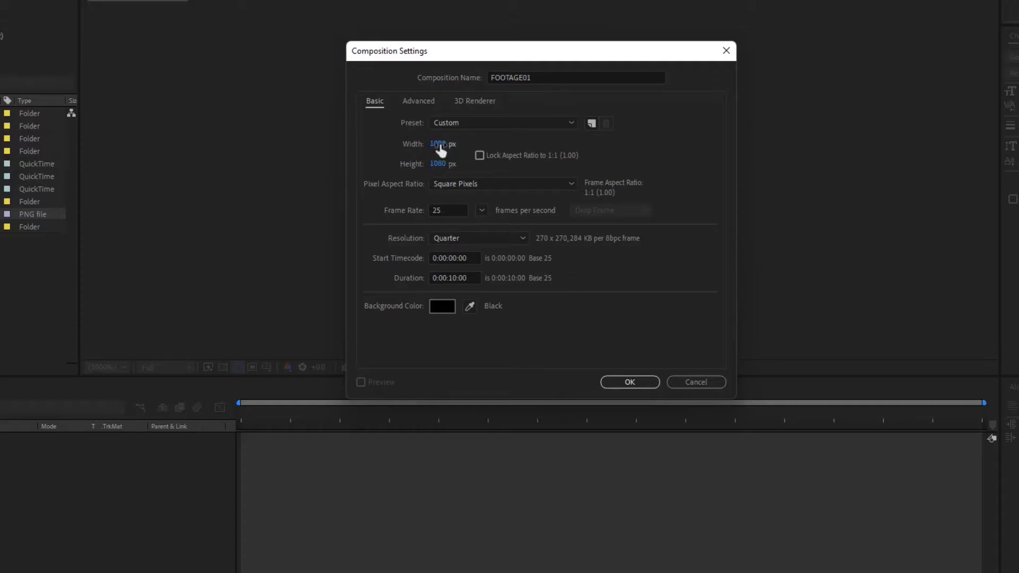
- Apply the HDTV 1080 25 preset to the composition and change its width to 1080 px
left_click(468, 123)
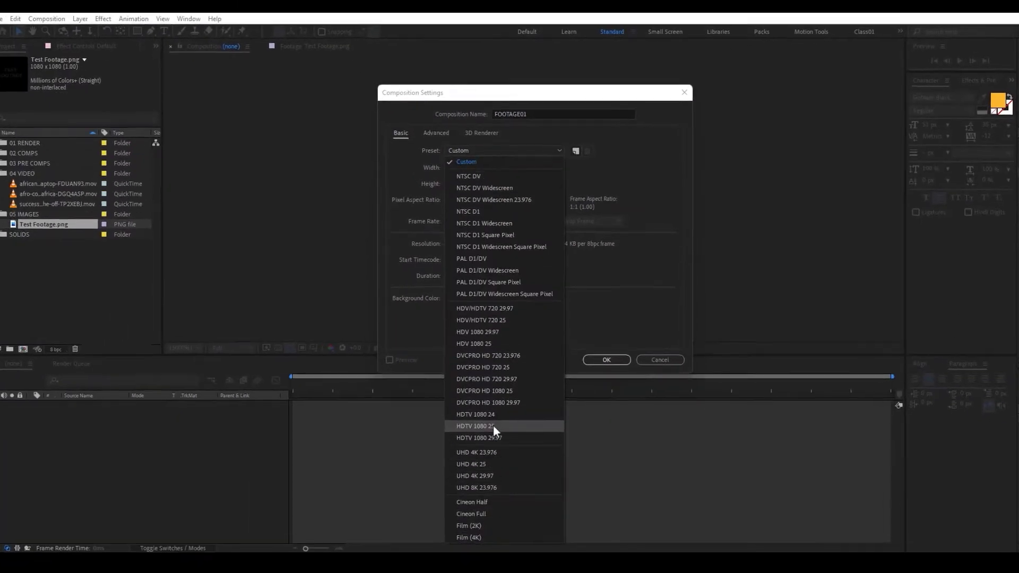
left_click(492, 426)
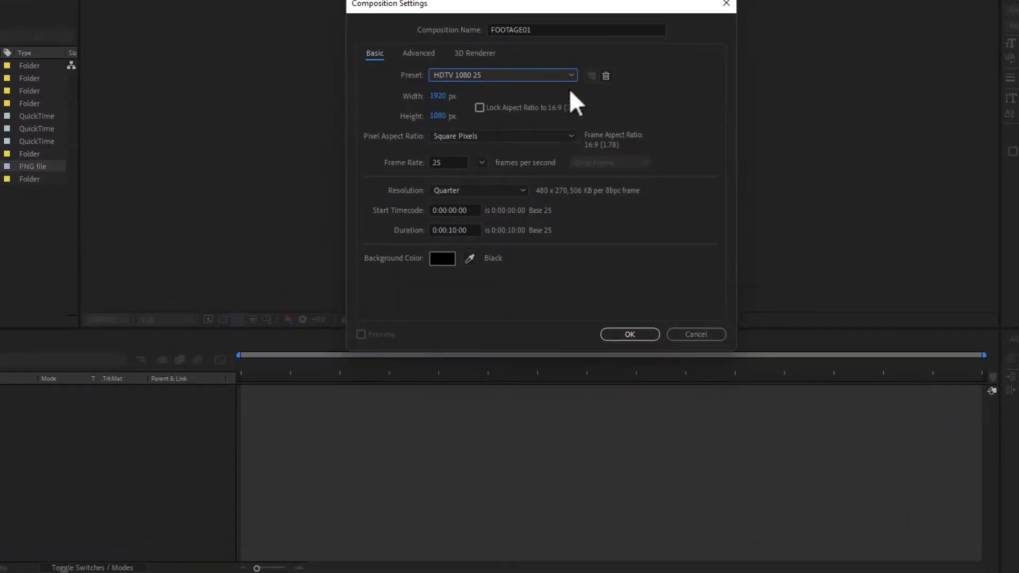
left_click(443, 96)
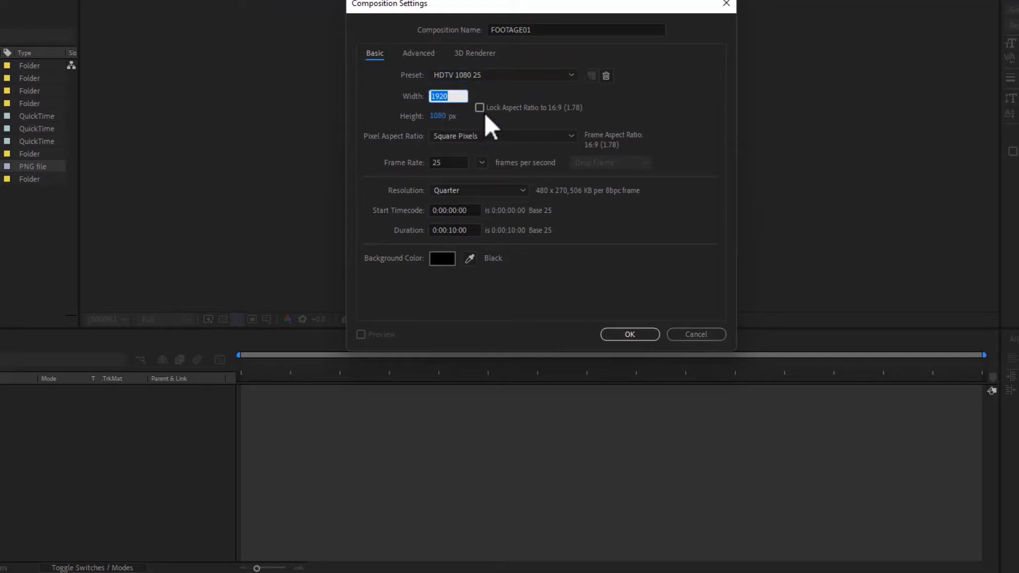
type("1080")
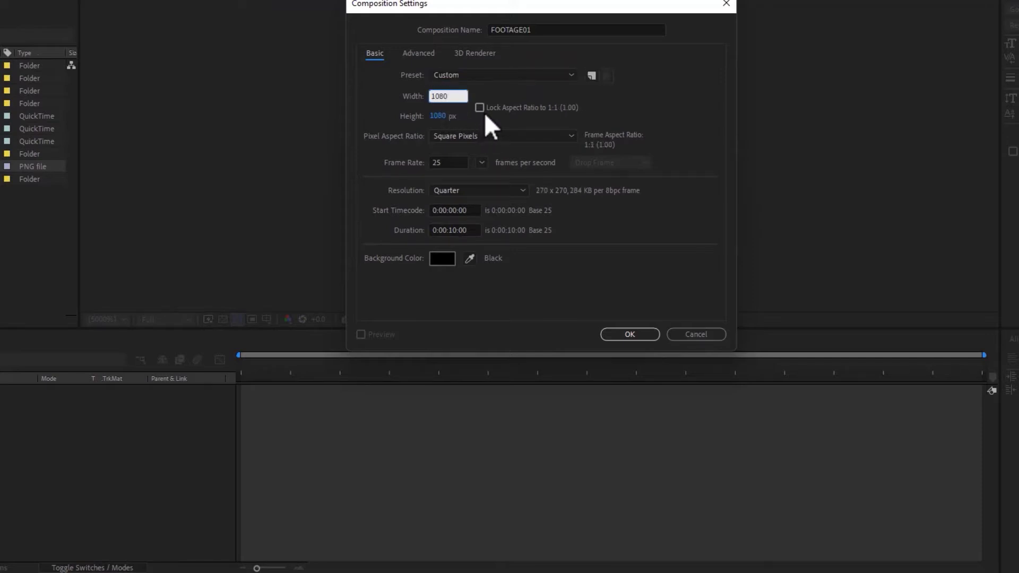
left_click(438, 116)
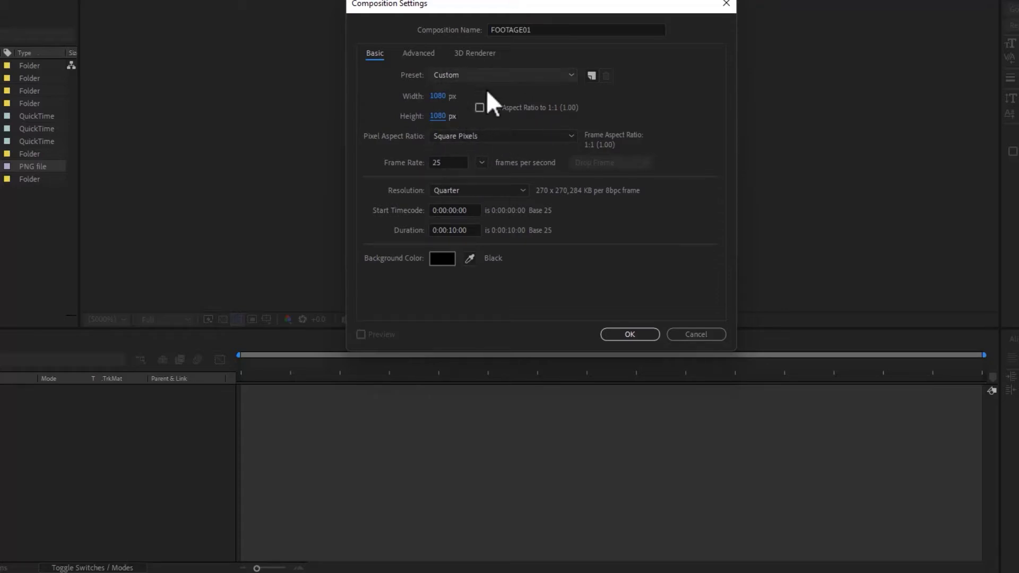
- Save the square composition settings as a preset named IGPOST and create the composition with it
left_click(592, 75)
type("I")
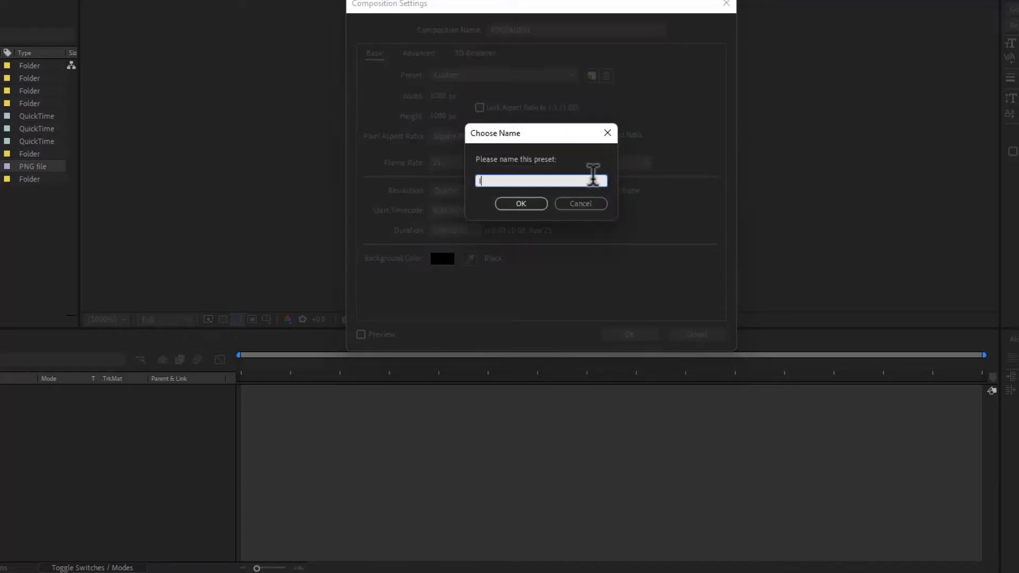
type("GPOST")
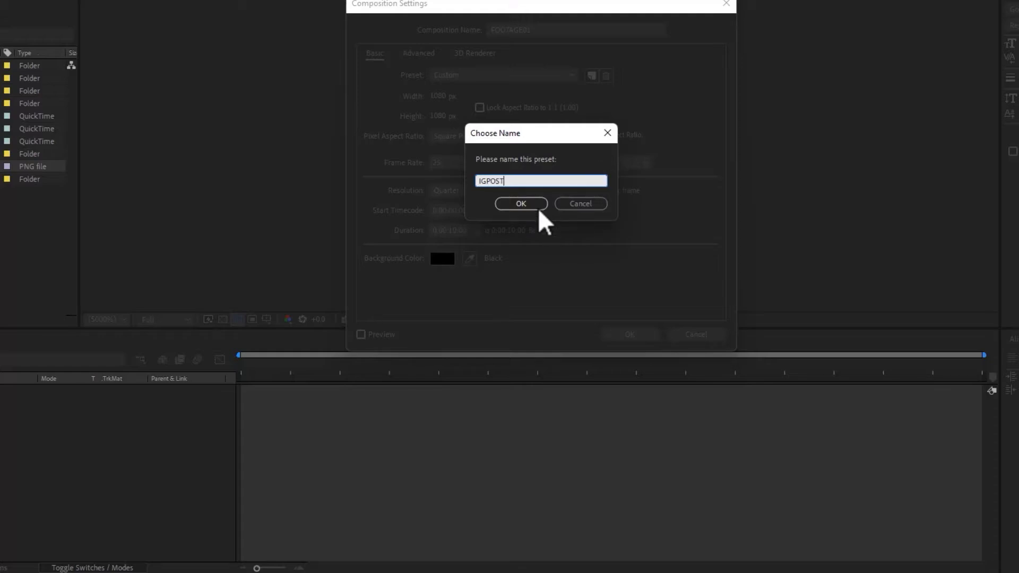
left_click(521, 203)
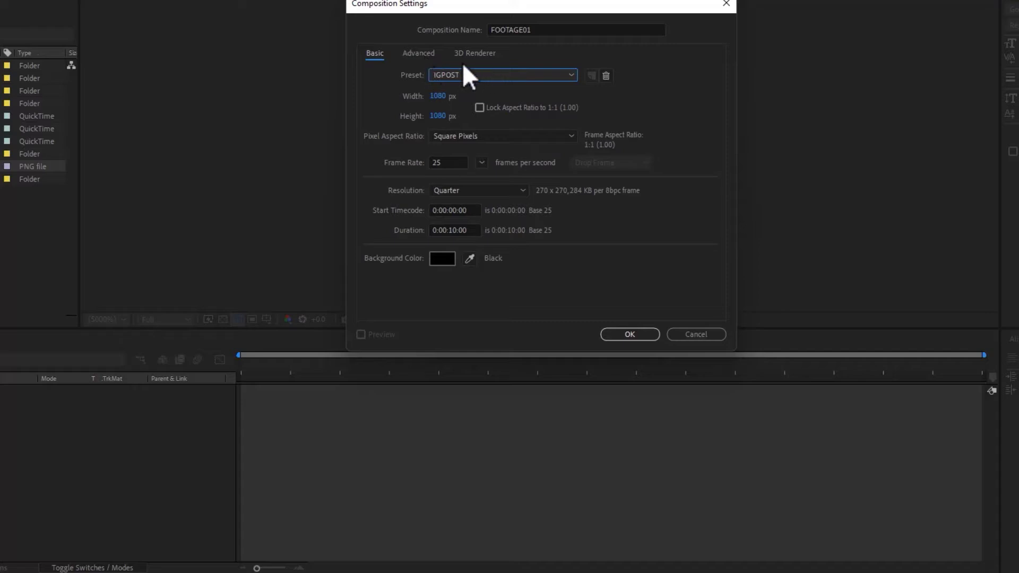
left_click(483, 76)
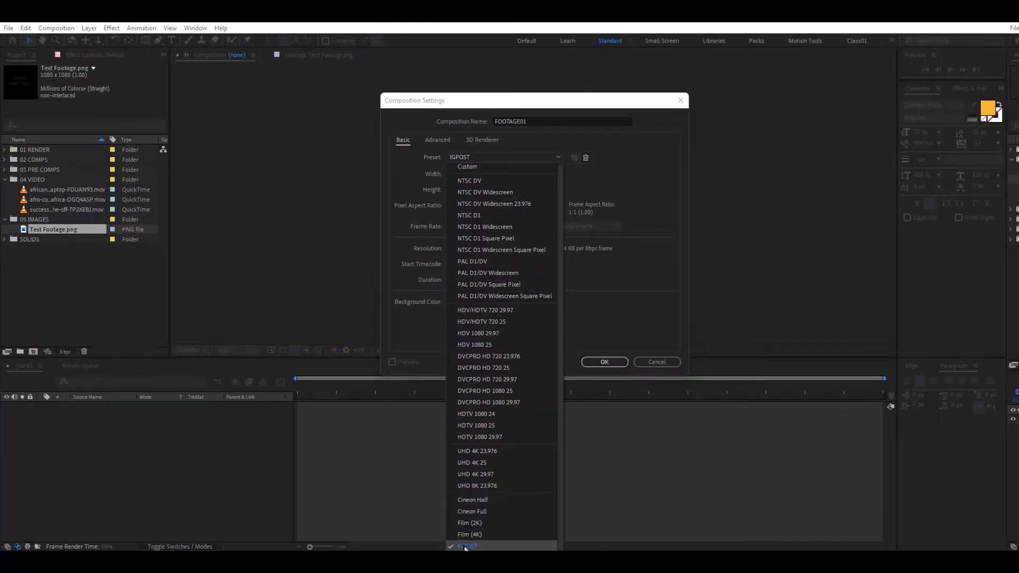
left_click(465, 546)
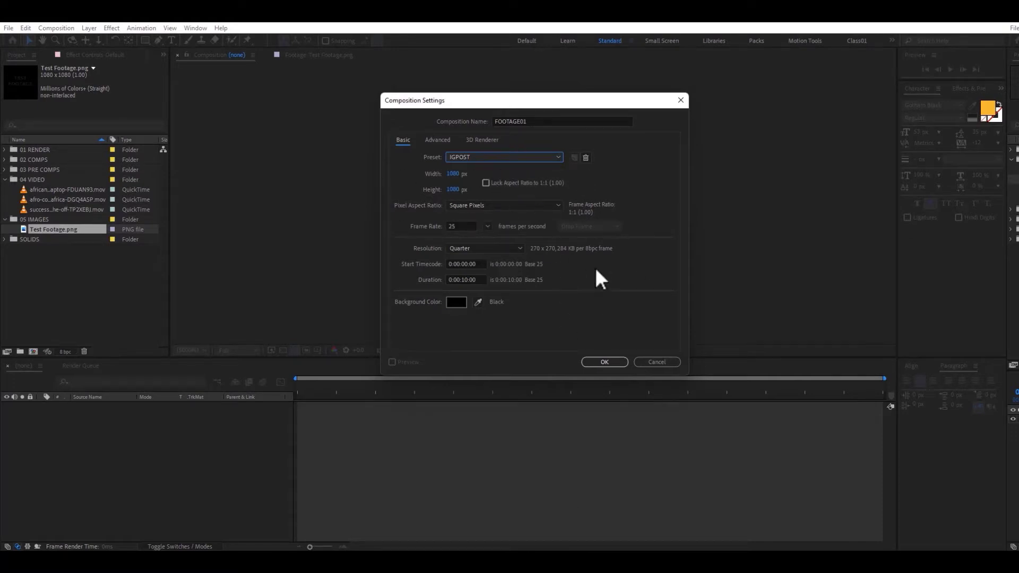
left_click(605, 362)
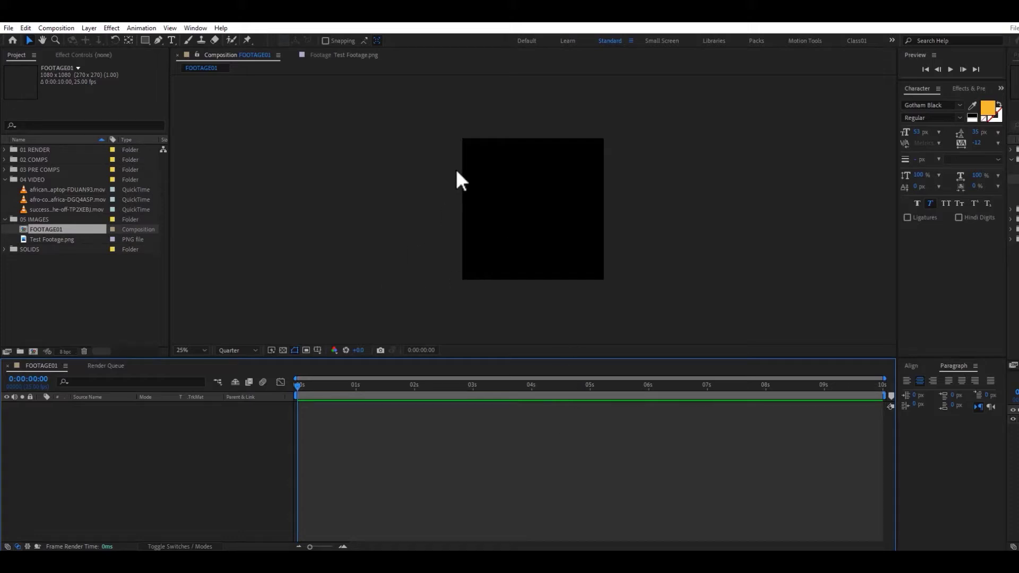
- Add the FDUAN93.mov laptop clip to the FOOTAGE01 composition and scale it down to match the frame's height
left_click(52, 190)
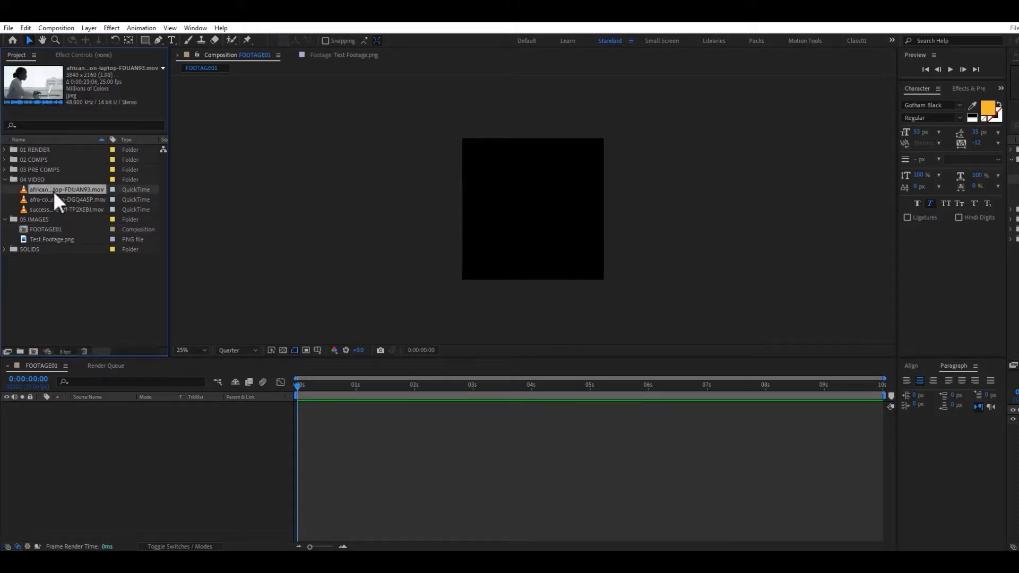
left_click_drag(61, 190, 112, 418)
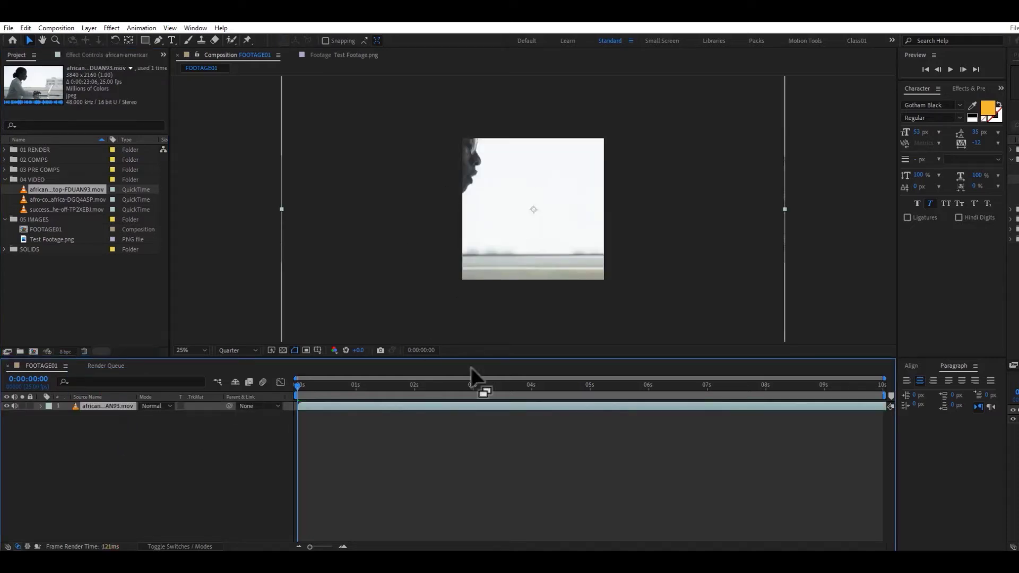
scroll(670, 255, "down", 1)
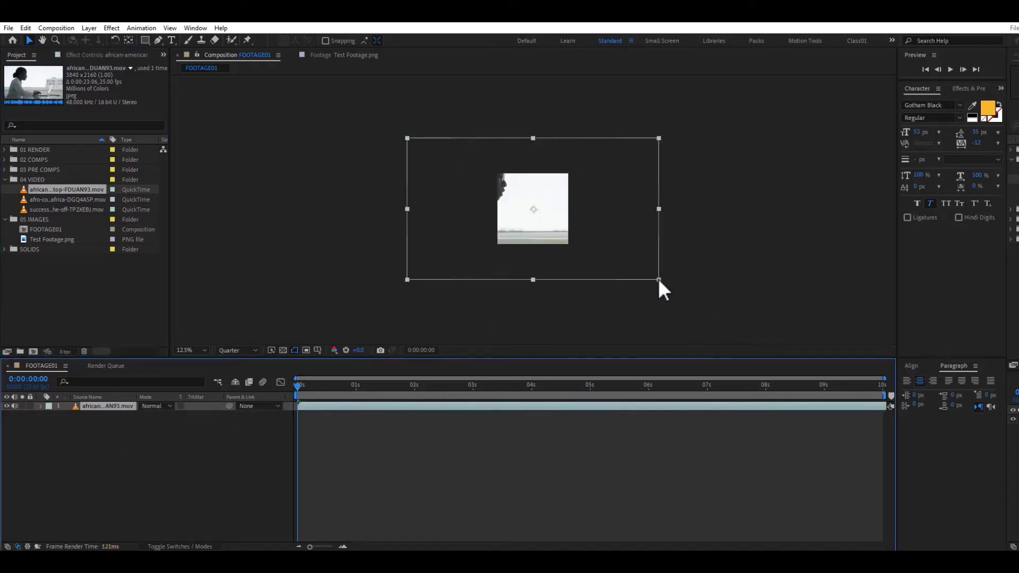
left_click_drag(659, 279, 595, 227)
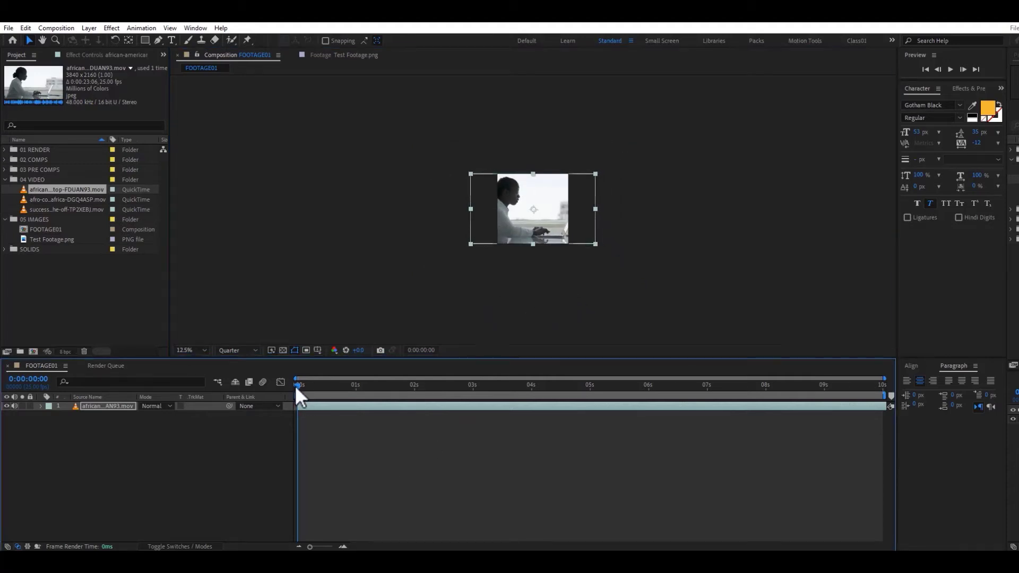
left_click(188, 351)
left_click(204, 372)
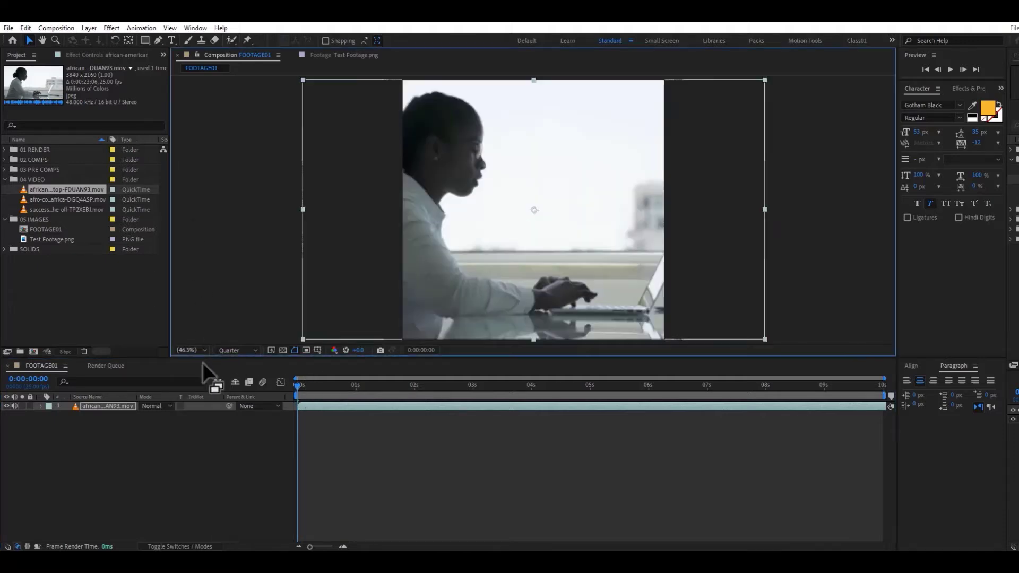
- Shift the laptop clip horizontally to position 846.4, 540.0 and set a Position keyframe at 0:00:00:00
left_click(354, 388)
left_click_drag(355, 396, 394, 399)
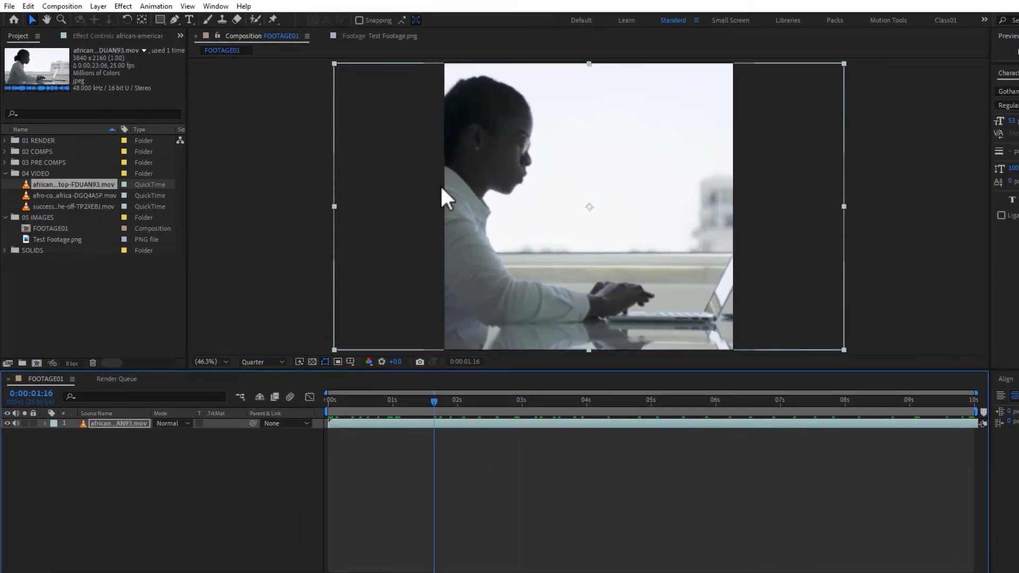
key("Home")
key("p")
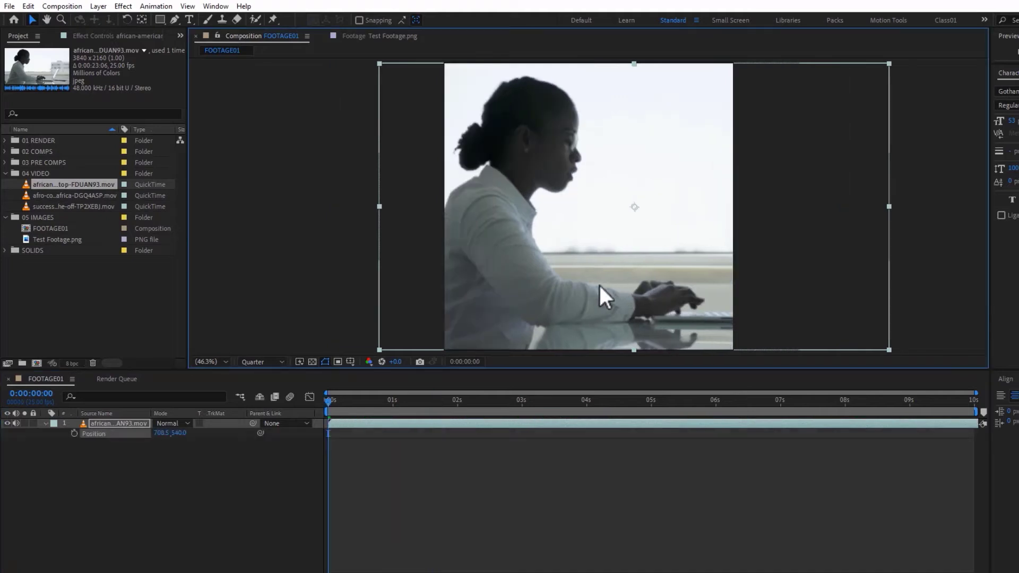
left_click_drag(599, 287, 630, 286)
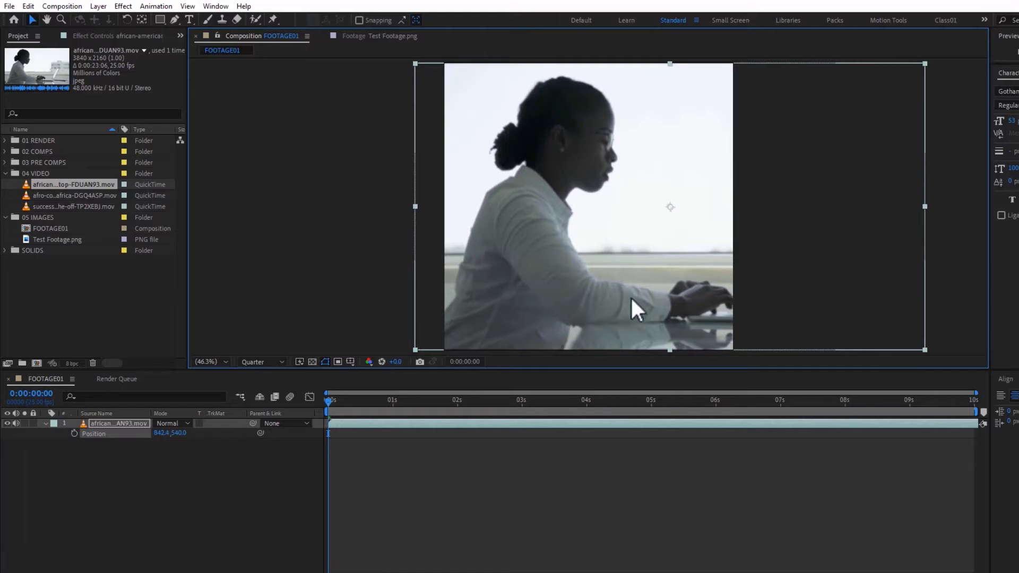
left_click_drag(159, 433, 160, 433)
key("ctrl+shift+a")
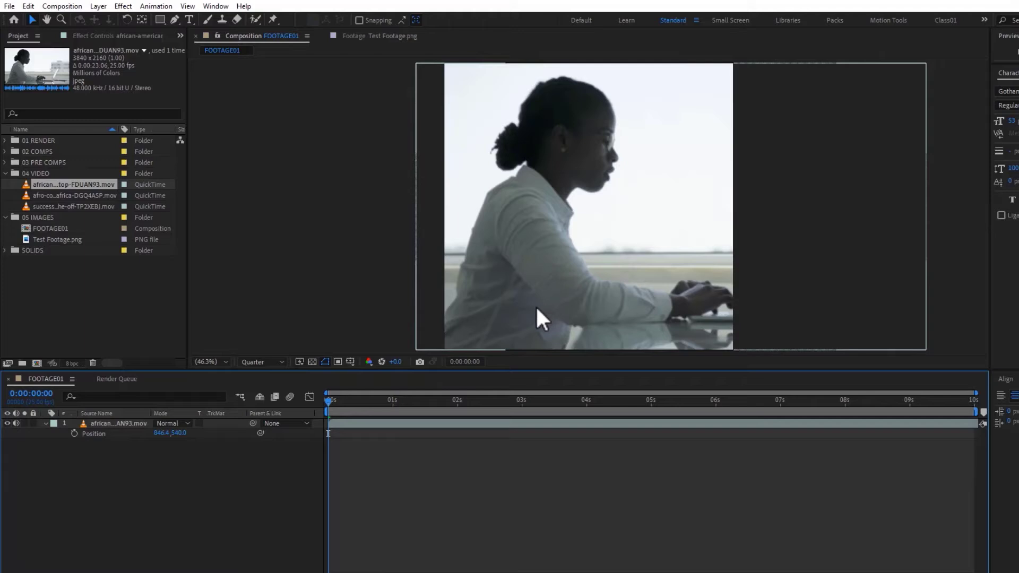
left_click(73, 433)
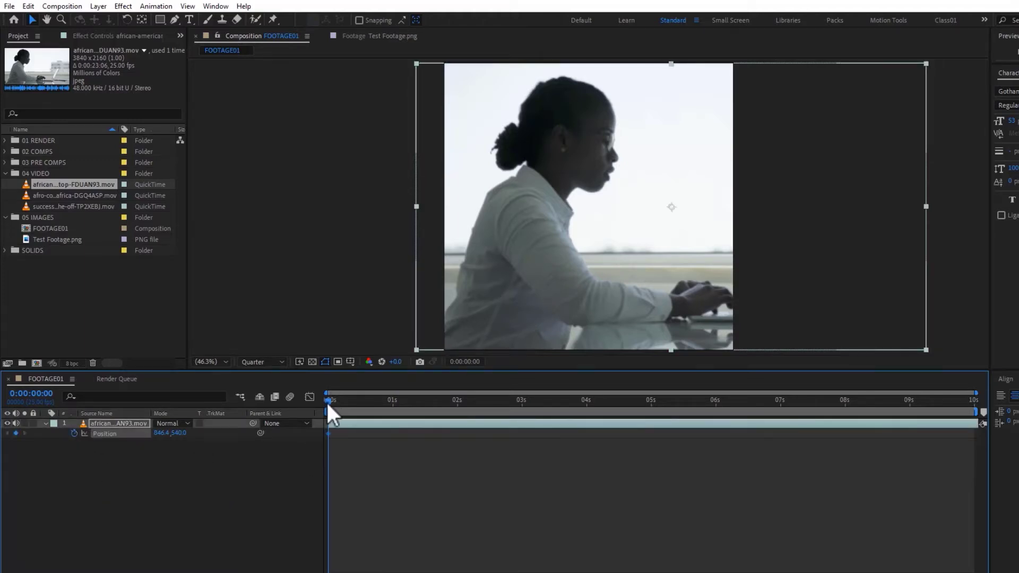
- Add an ending Position keyframe for the laptop clip at 0:00:09:24 with the value 419.6, 540.0
left_click_drag(326, 401, 978, 428)
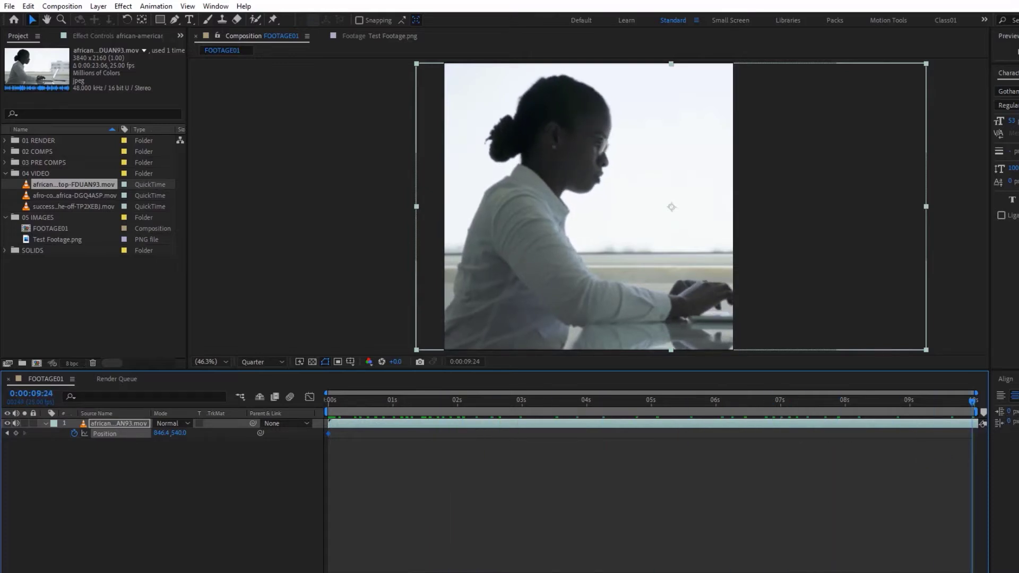
left_click(203, 514)
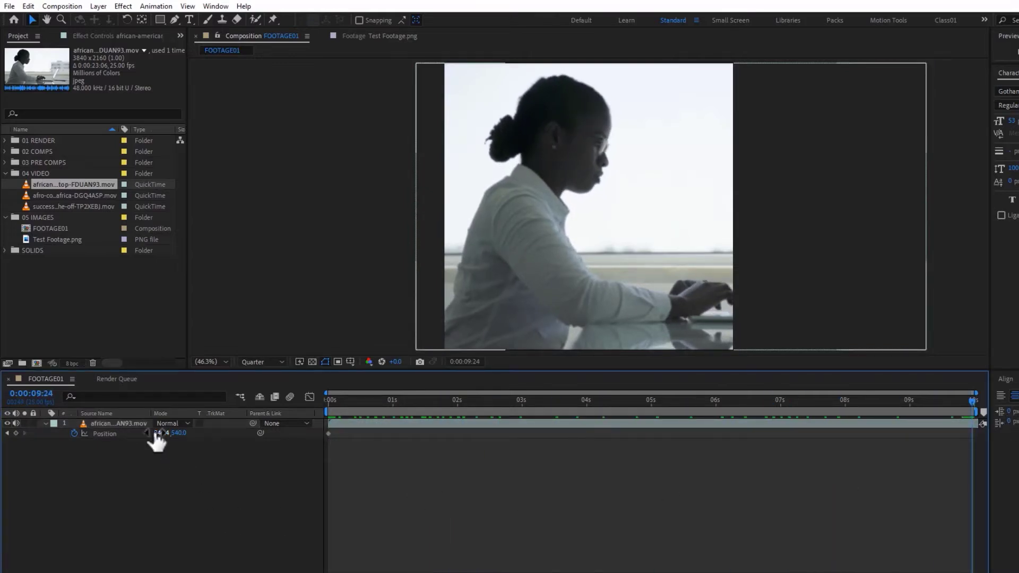
left_click_drag(157, 433, 11, 432)
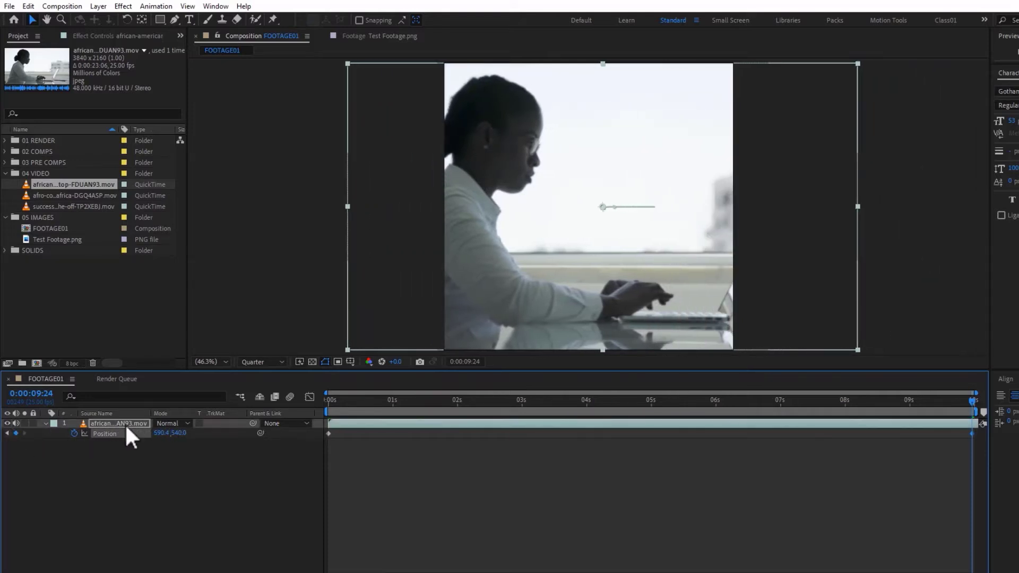
left_click_drag(159, 433, 52, 424)
left_click(176, 463)
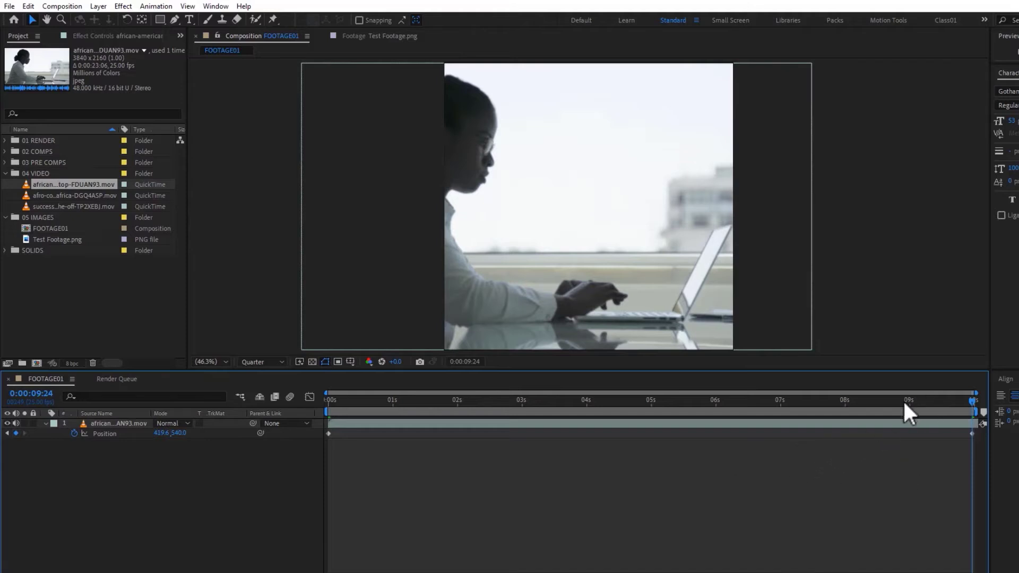
- Preview the laptop clip's horizontal movement from the start of the composition and scrub through its middle
left_click_drag(905, 404, 311, 400)
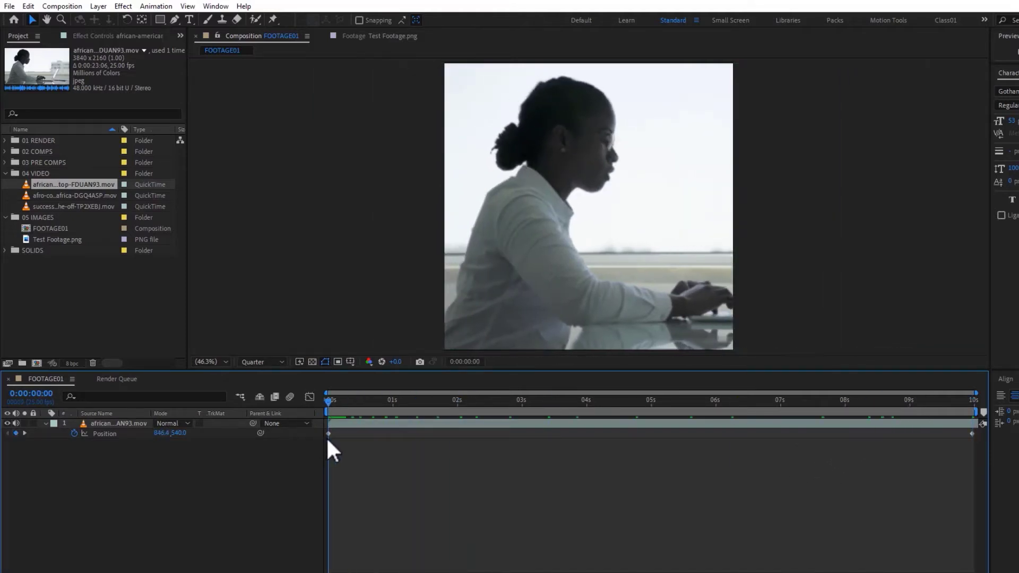
key("space")
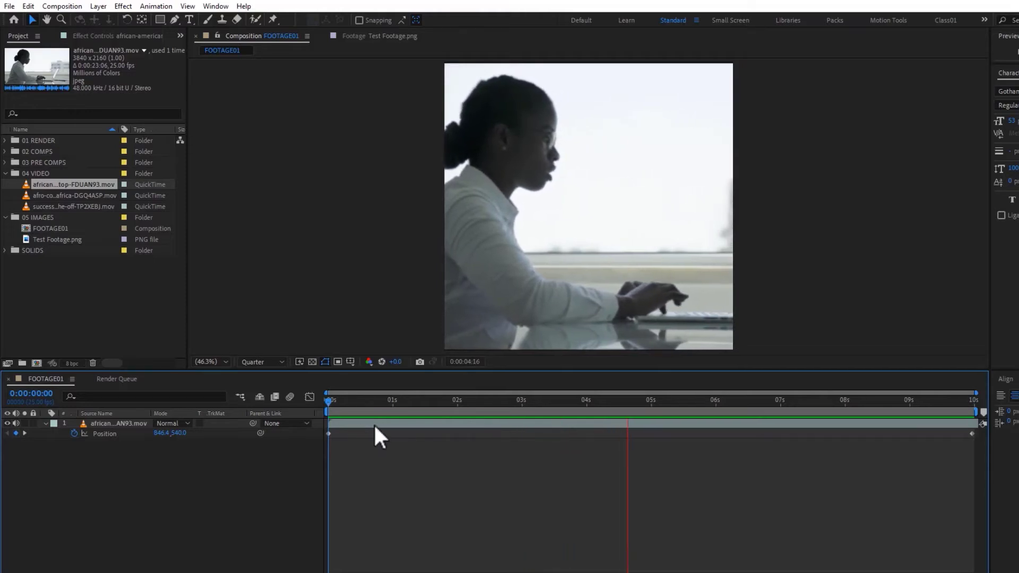
left_click_drag(420, 405, 680, 408)
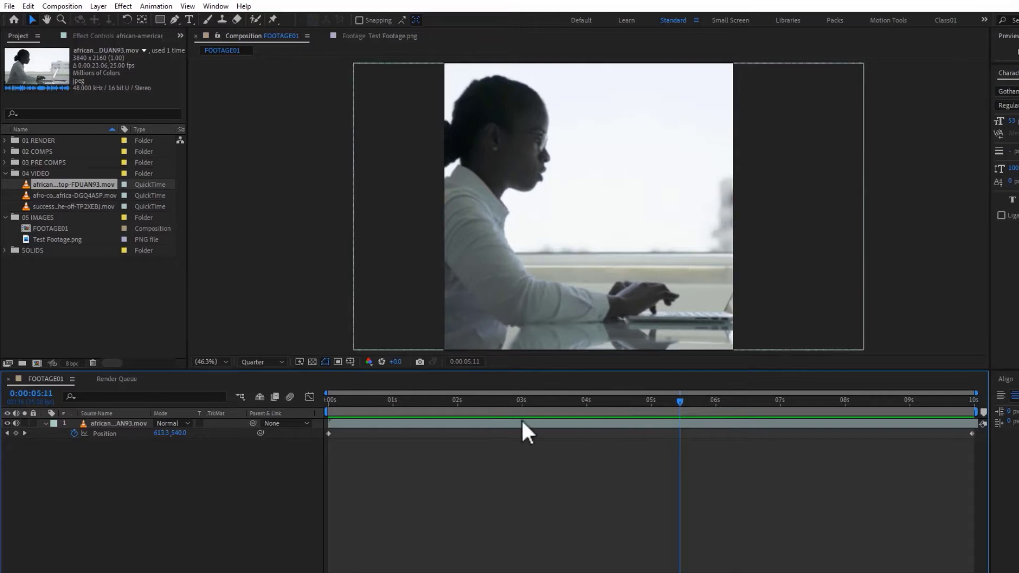
- Duplicate the FOOTAGE01 composition and open the copy, FOOTAGE02
left_click(105, 313)
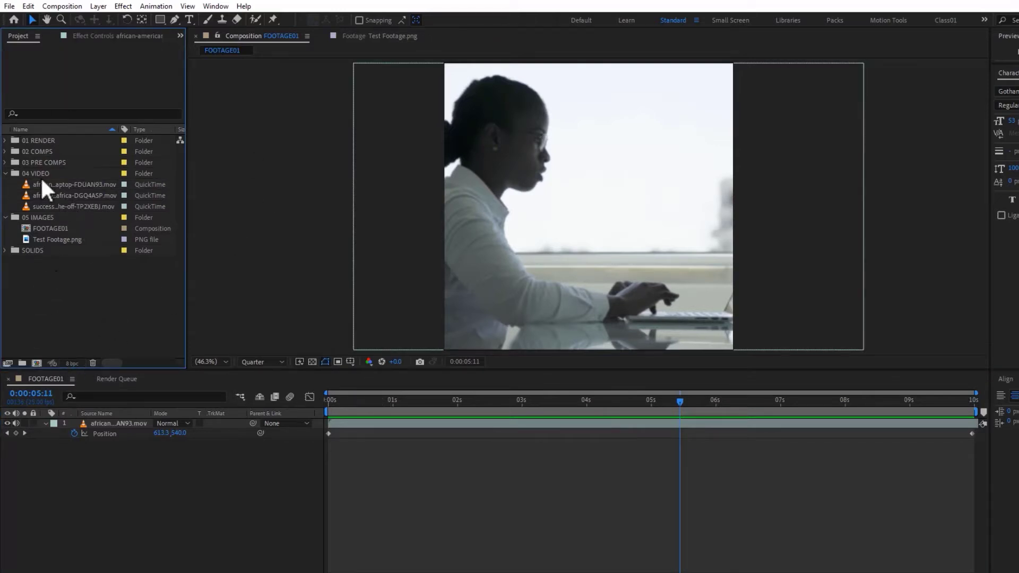
left_click(51, 229)
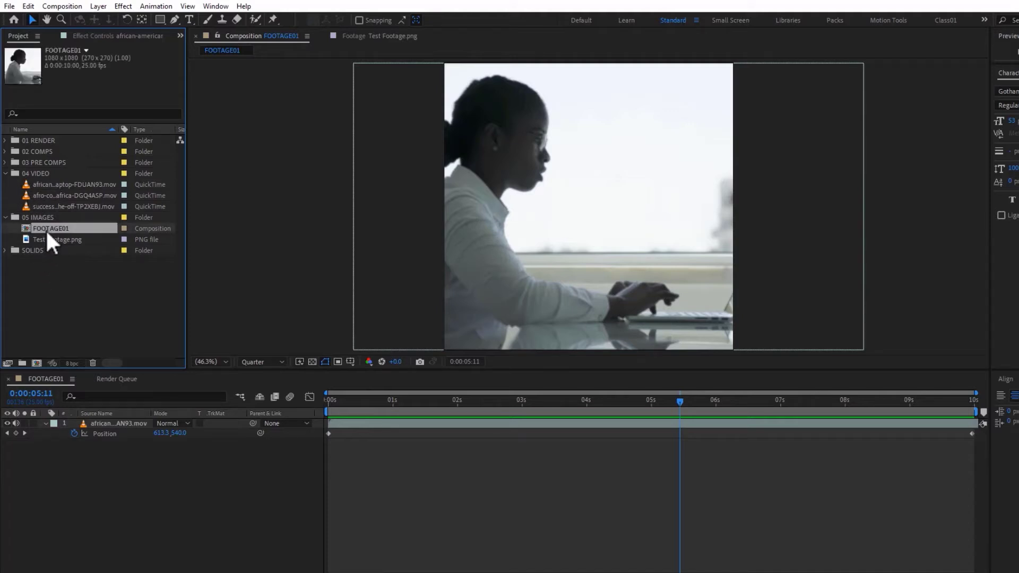
key("ctrl+d")
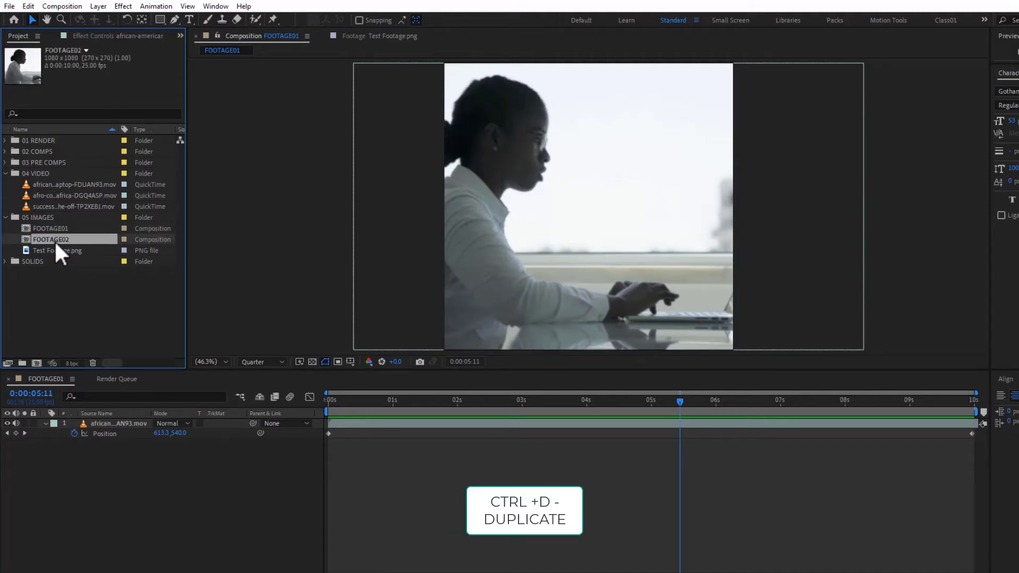
double_click(49, 240)
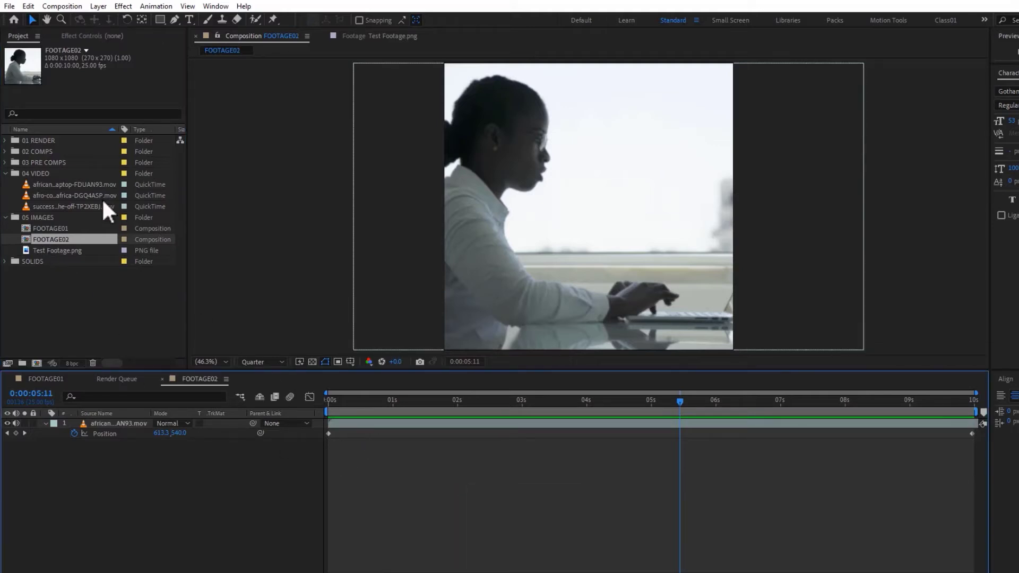
- Replace the laptop clip in FOOTAGE02 with the DGQ4ASP.mov clip of the two colleagues
left_click(100, 422)
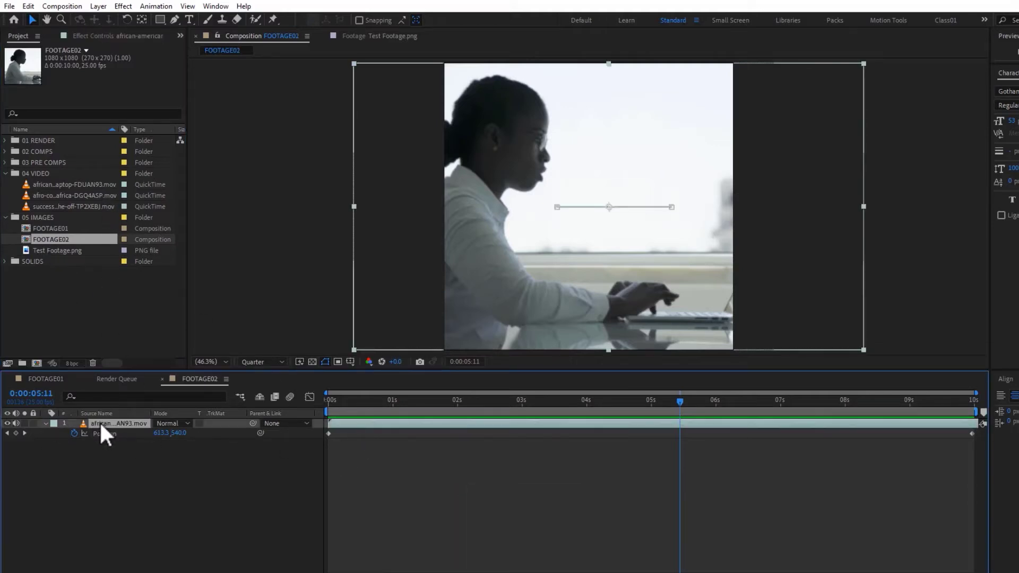
key("Delete")
left_click(43, 184)
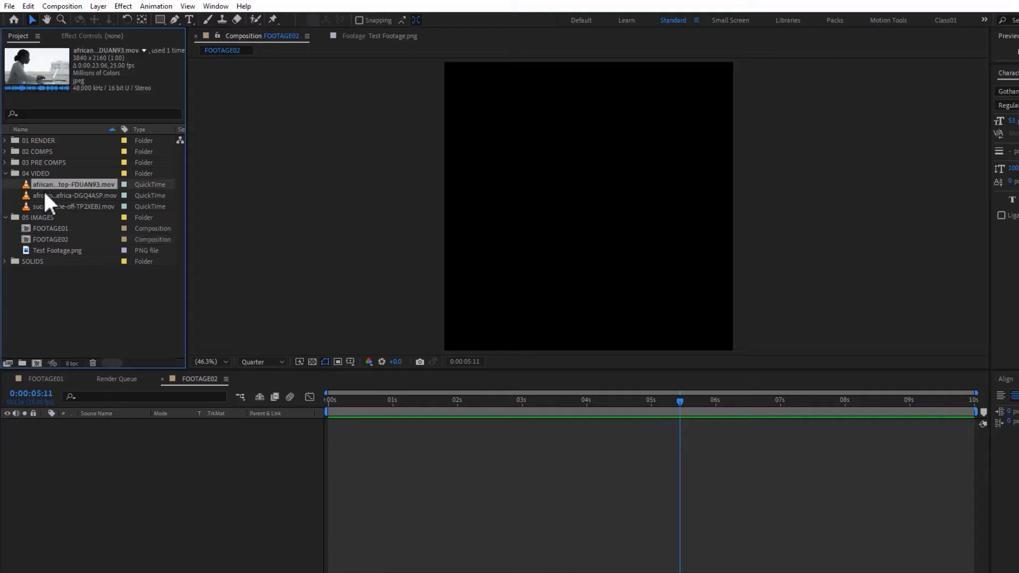
left_click(44, 196)
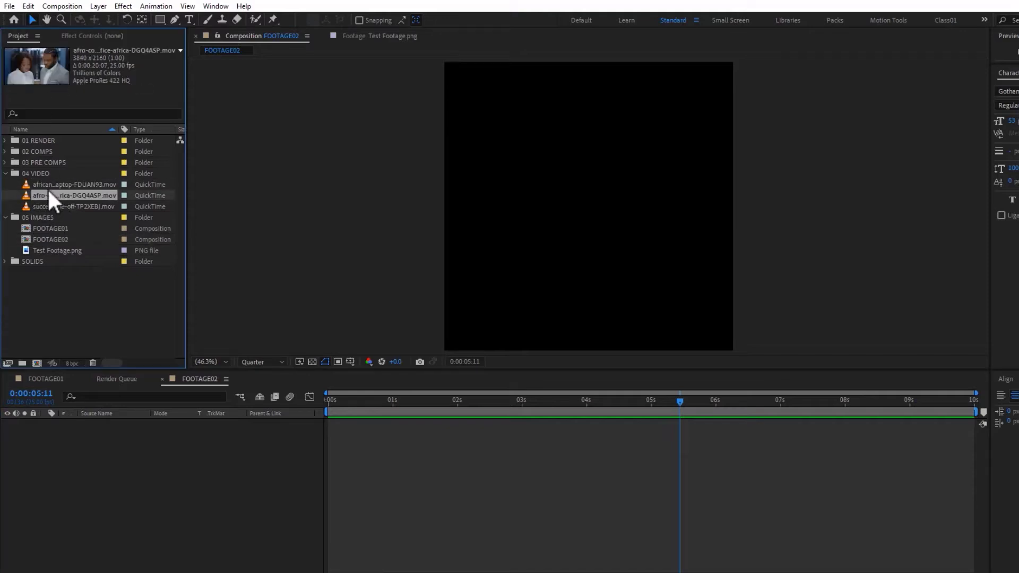
left_click_drag(49, 193, 126, 463)
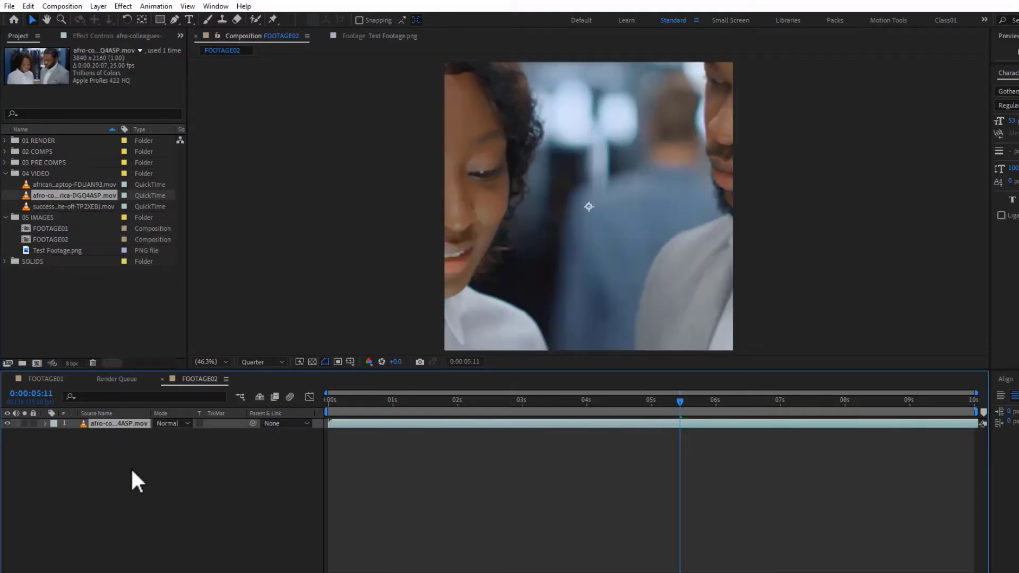
- Scale the DGQ4ASP.mov colleagues clip to 52% and return the current time to 0:00:00:00
key("s")
left_click_drag(192, 435, 167, 437)
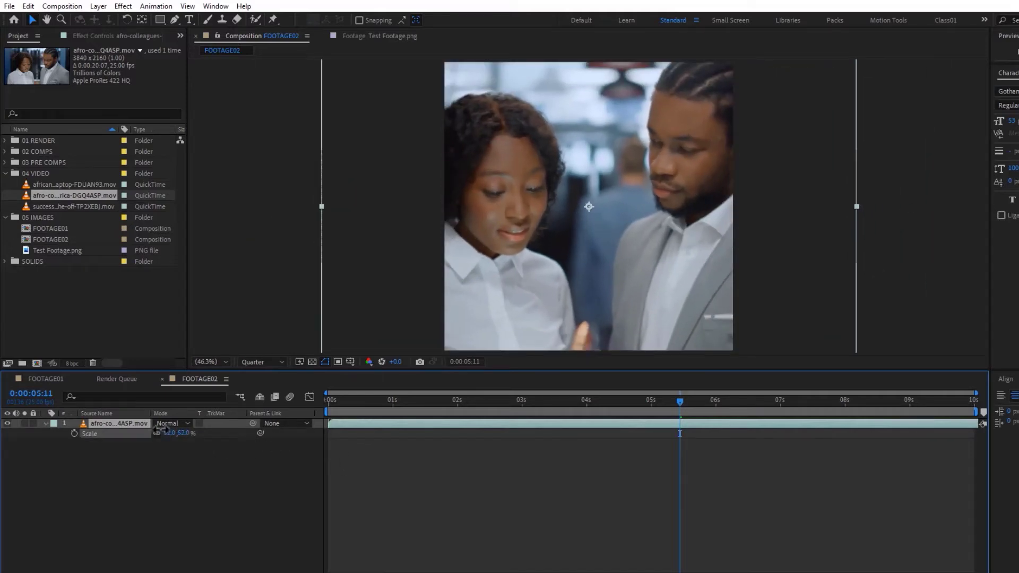
left_click(349, 461)
left_click_drag(390, 407, 337, 411)
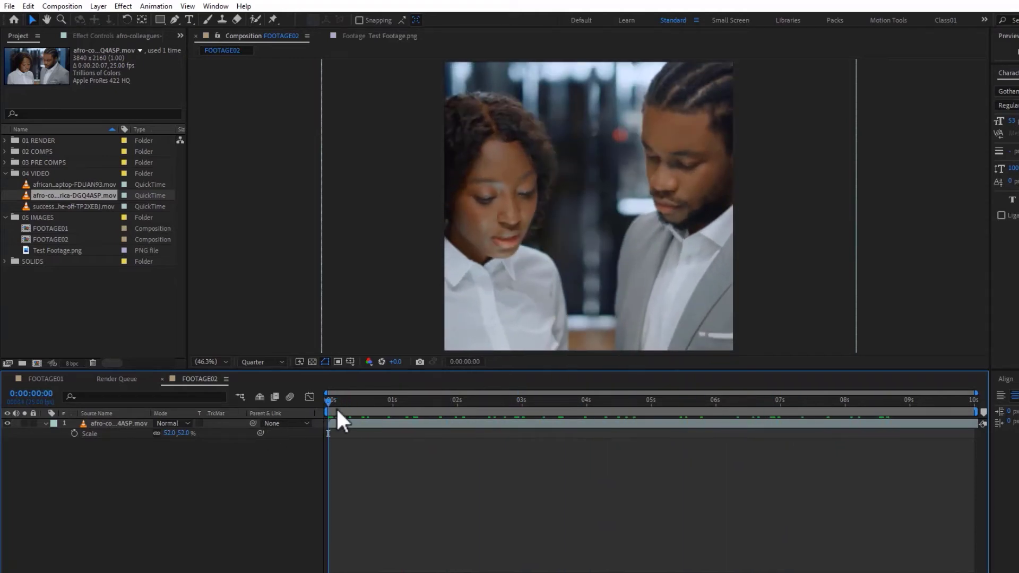
- Close the Render Queue between the two composition timelines, keeping FOOTAGE02 active
left_click(37, 376)
left_click(204, 383)
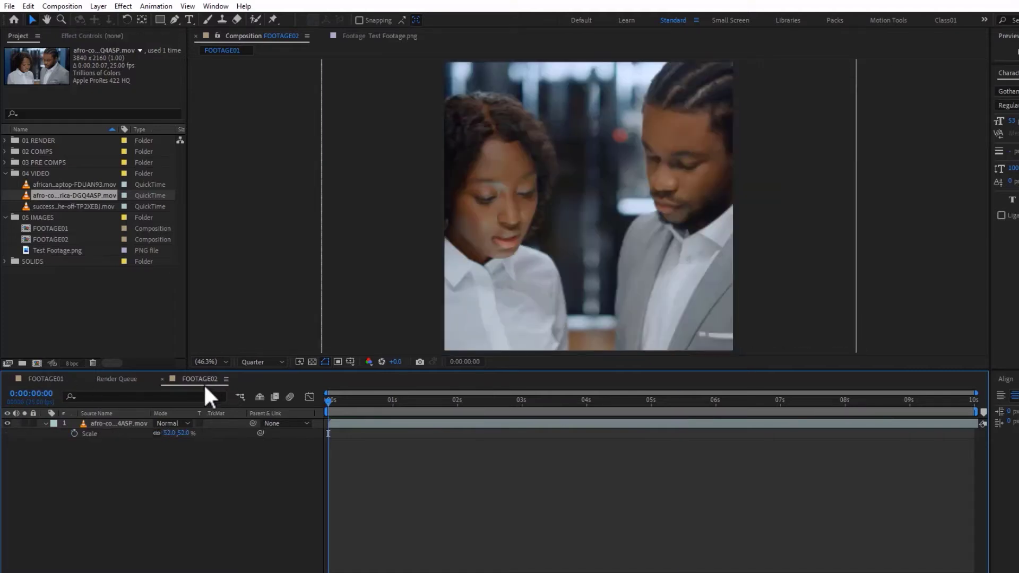
left_click(88, 379)
- Move the FOOTAGE01 and FOOTAGE02 compositions out of the 05 IMAGES folder into 02 COMPS
left_click_drag(42, 277, 47, 222)
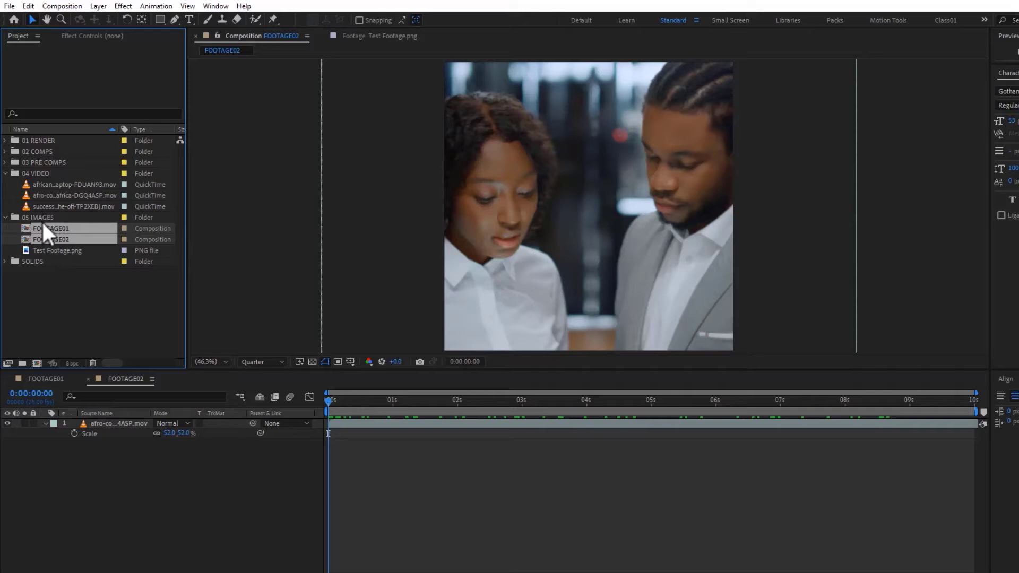
left_click_drag(47, 228, 53, 305)
left_click(6, 218)
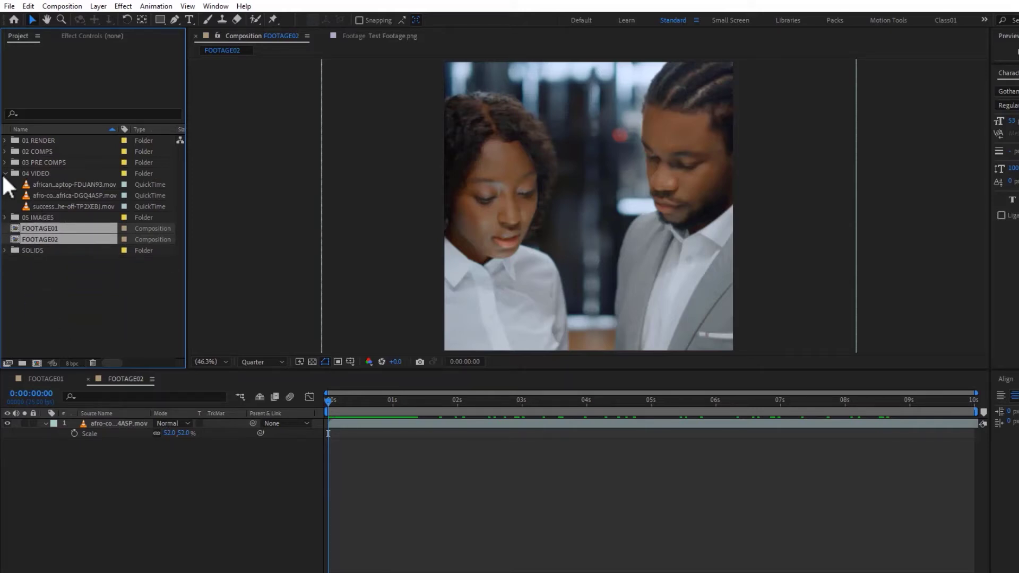
left_click(5, 173)
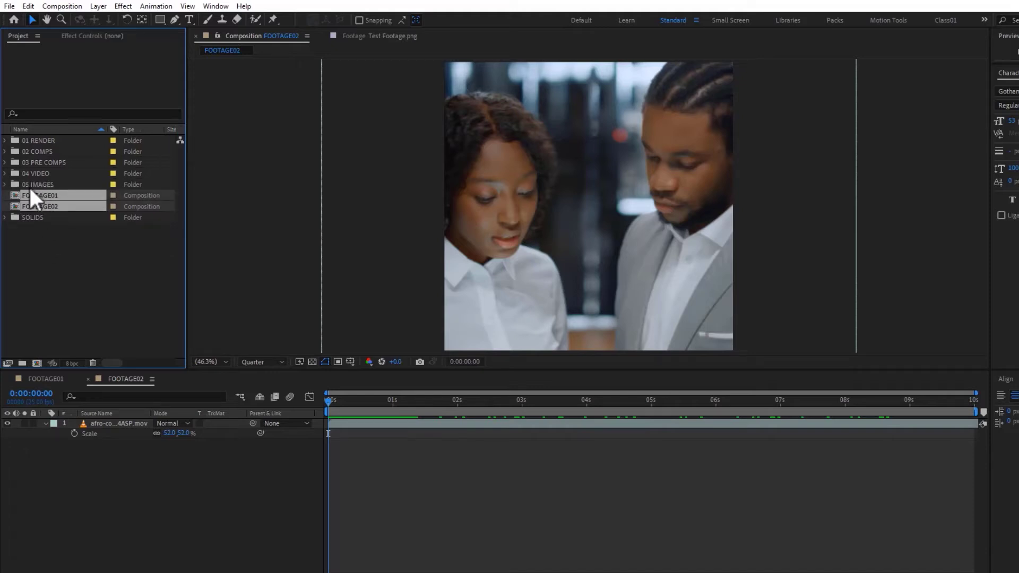
left_click_drag(36, 193, 42, 151)
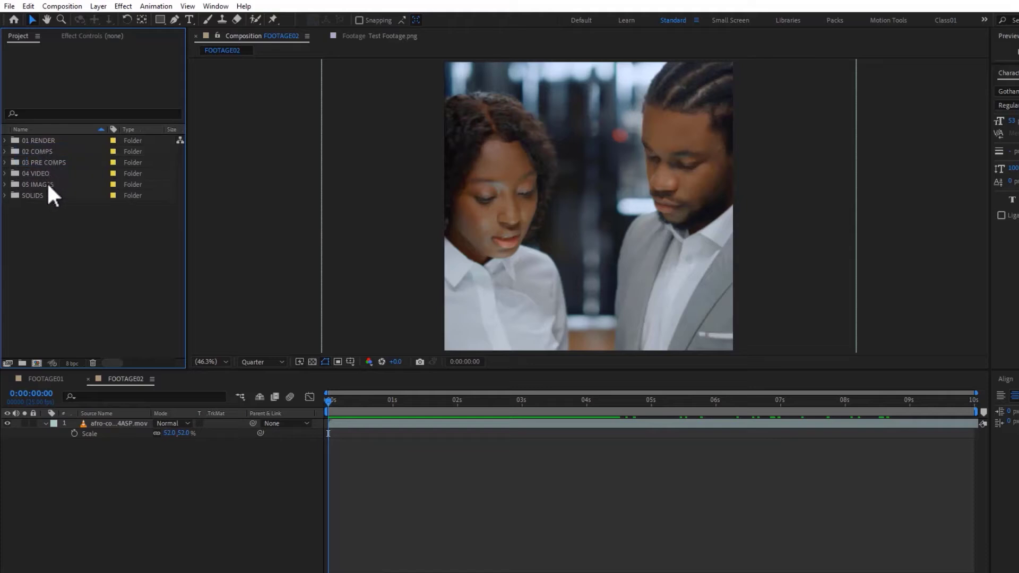
left_click(5, 151)
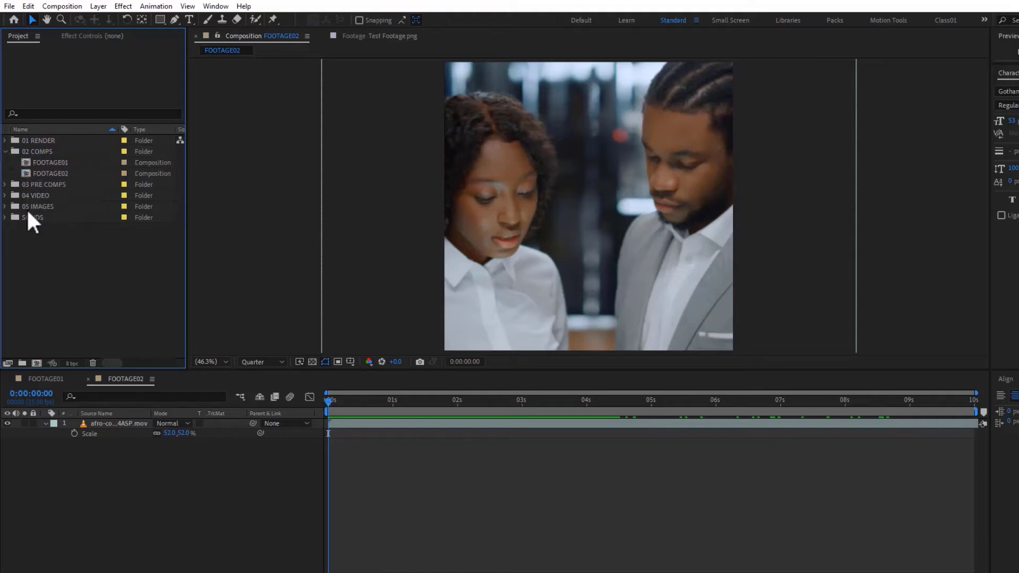
- Group FOOTAGE01 and FOOTAGE02 in a new folder named FOOTAGES inside 02 COMPS and check its contents
left_click(43, 162)
left_click(47, 173, "shift")
left_click_drag(58, 172, 24, 367)
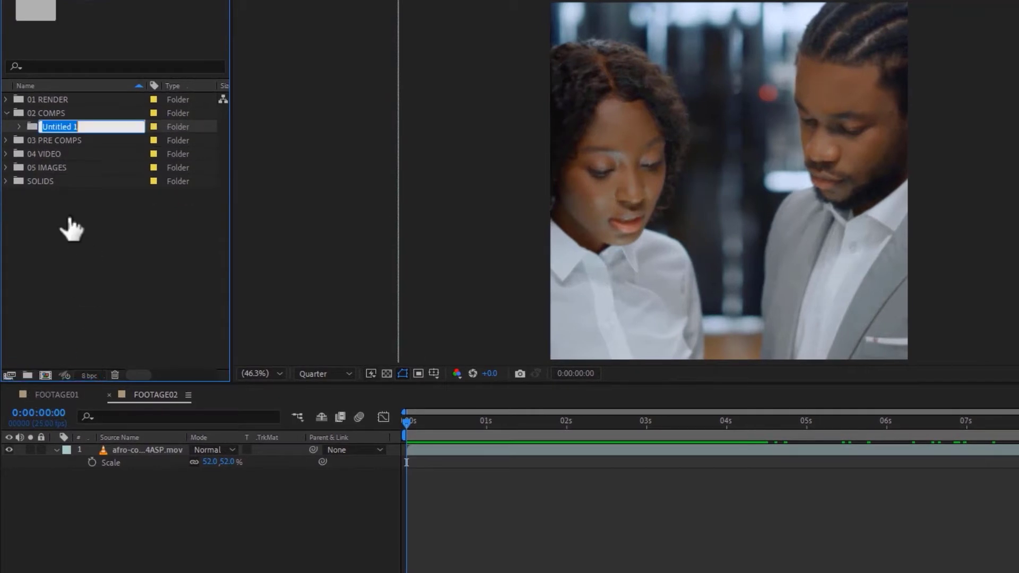
type("FOOTAGES")
key("Return")
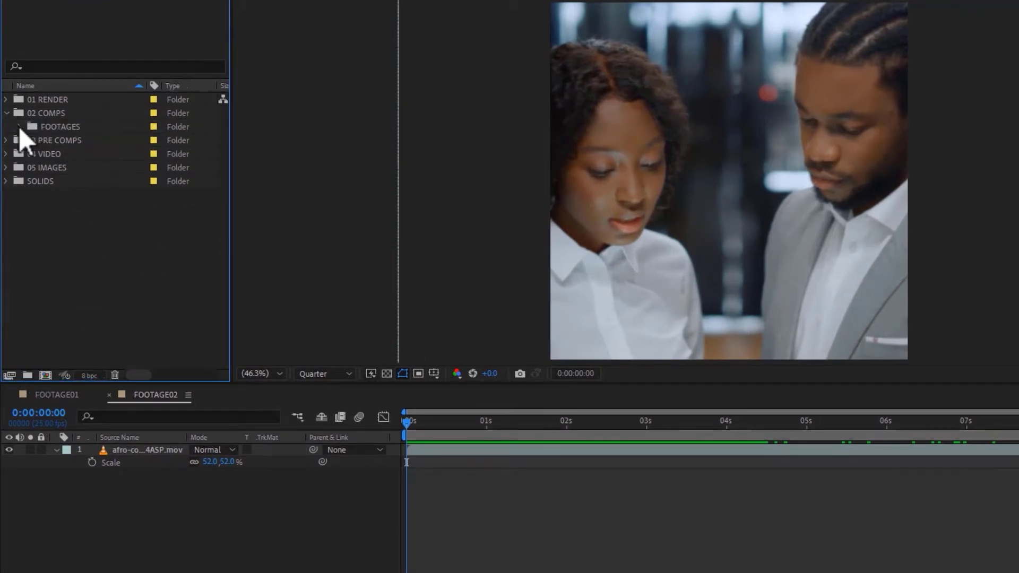
left_click(44, 113)
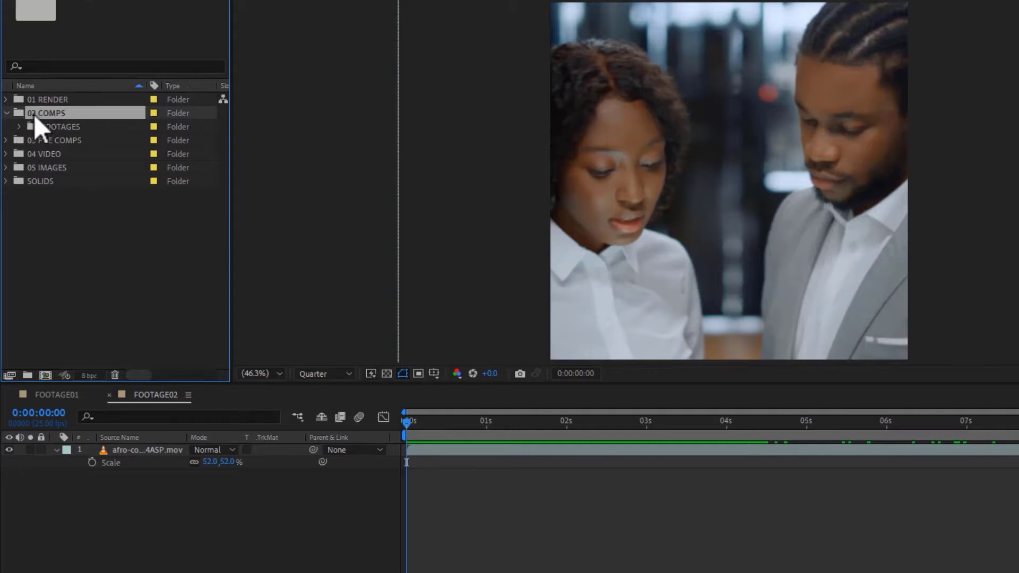
left_click(19, 127)
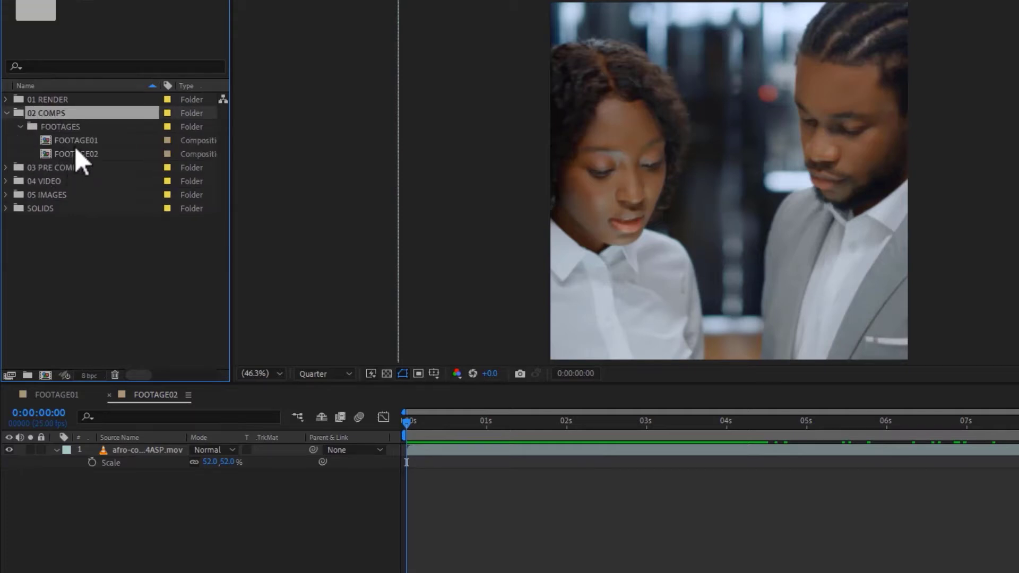
left_click(20, 127)
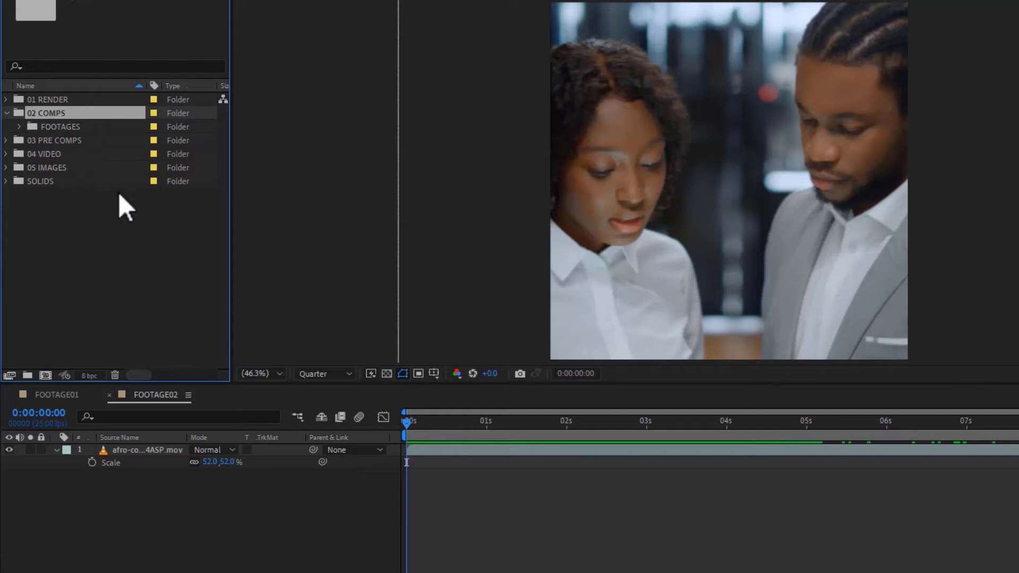
left_click(78, 243)
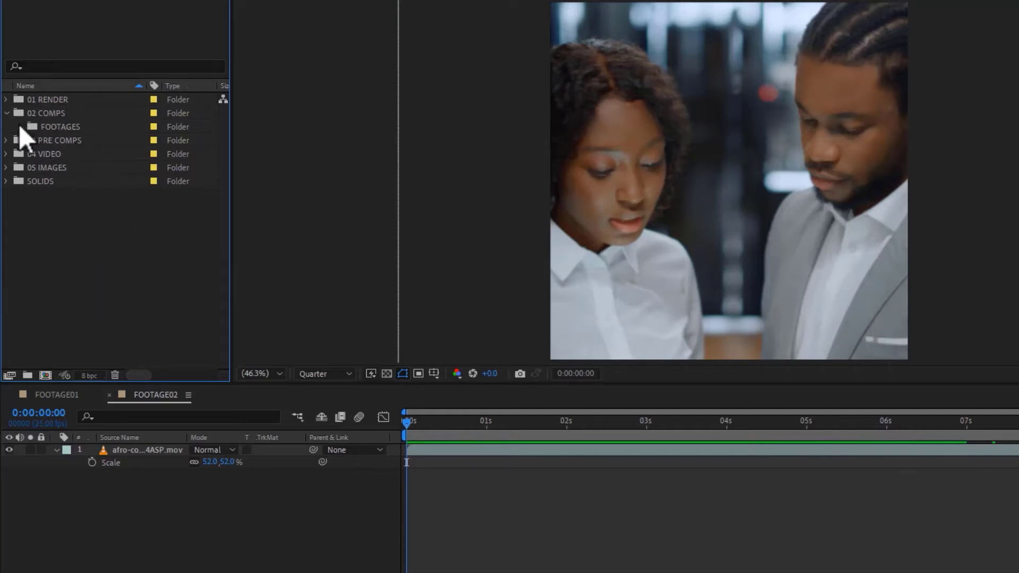
- Duplicate the FOOTAGE02 composition inside the FOOTAGES folder and rename the copy TEST FOOTAGE
left_click(19, 127)
left_click(75, 154)
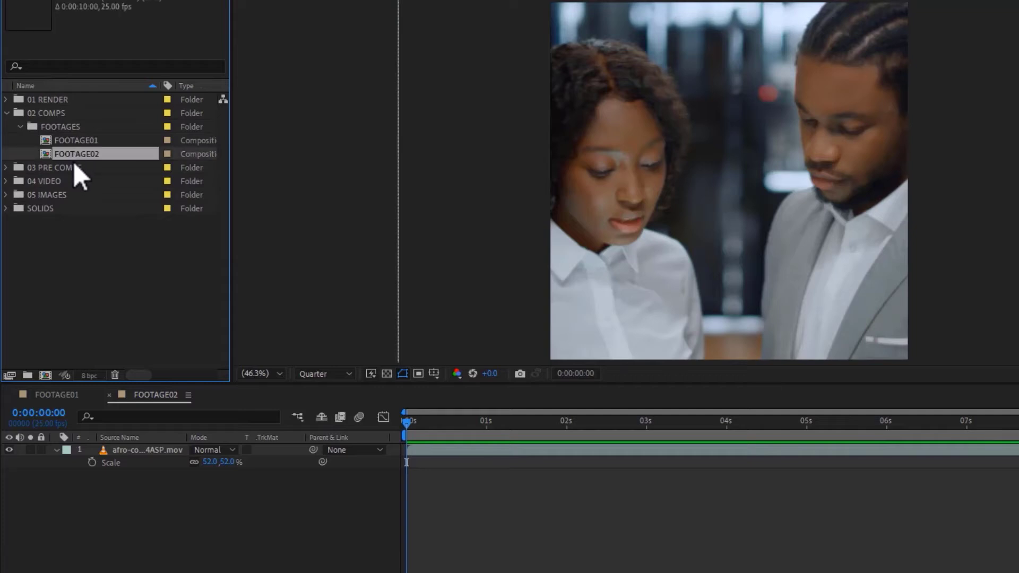
key("ctrl+d")
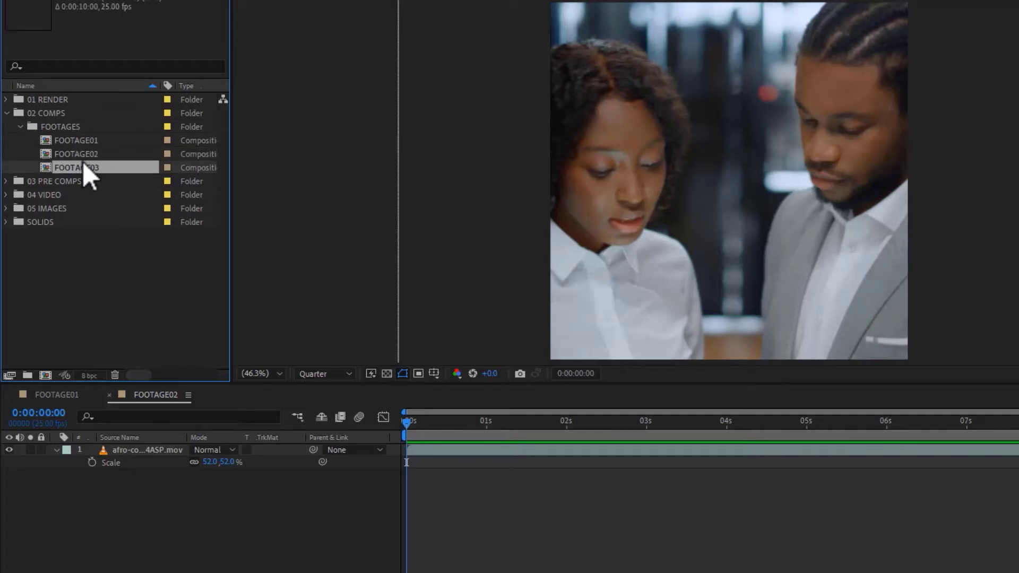
key("Return")
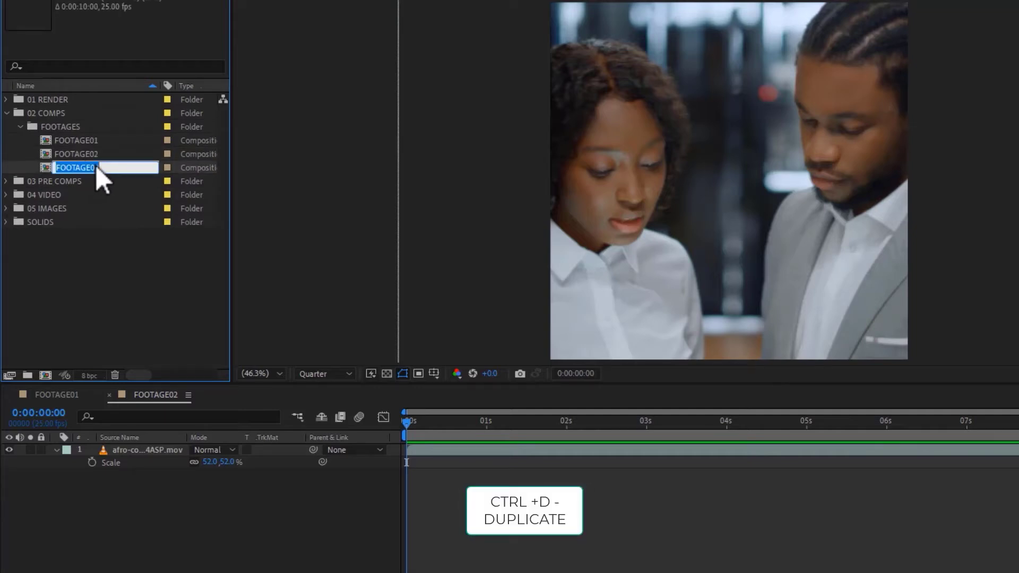
left_click(95, 166)
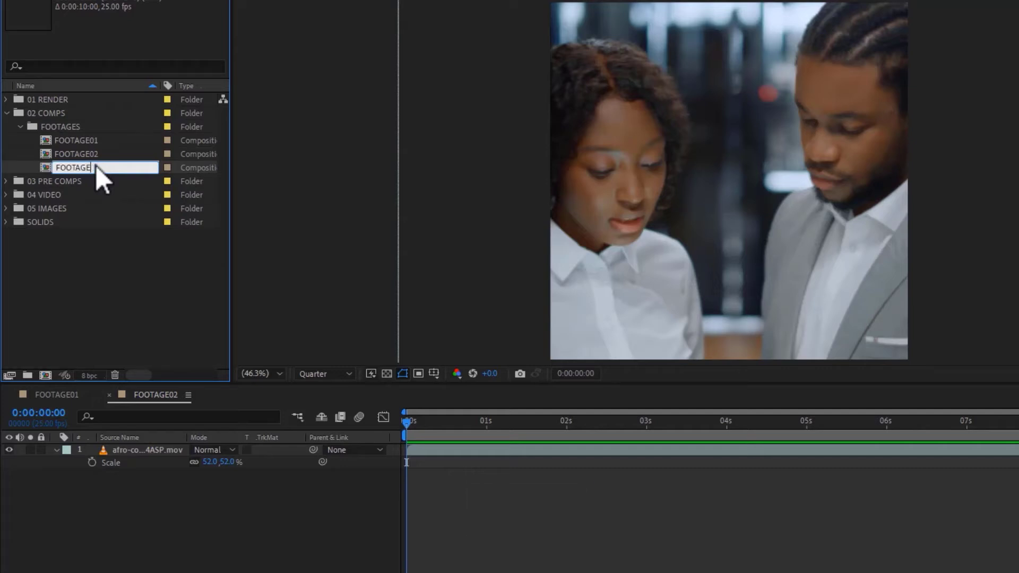
key("Home")
type("TEST")
left_click(72, 258)
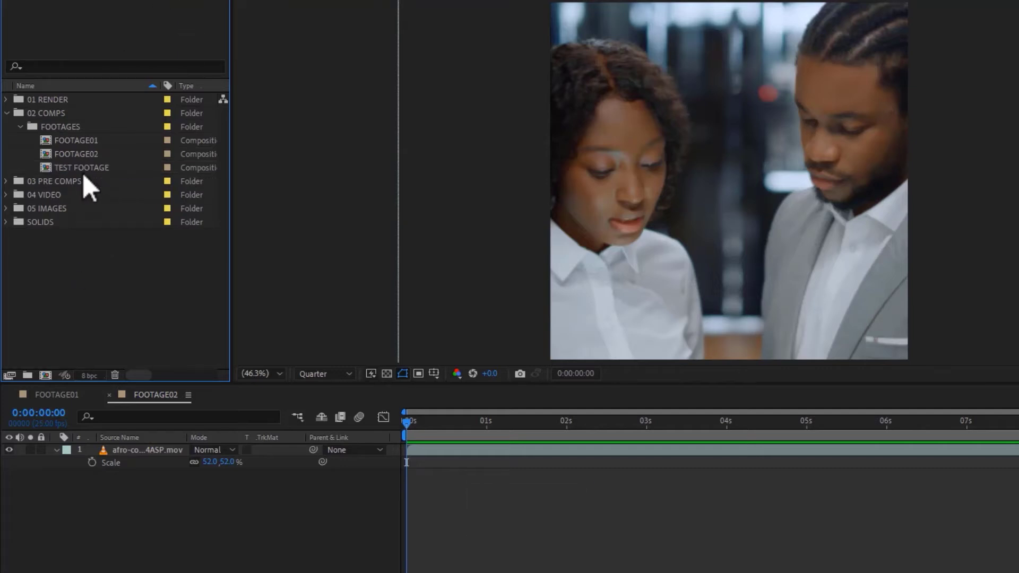
left_click(78, 168)
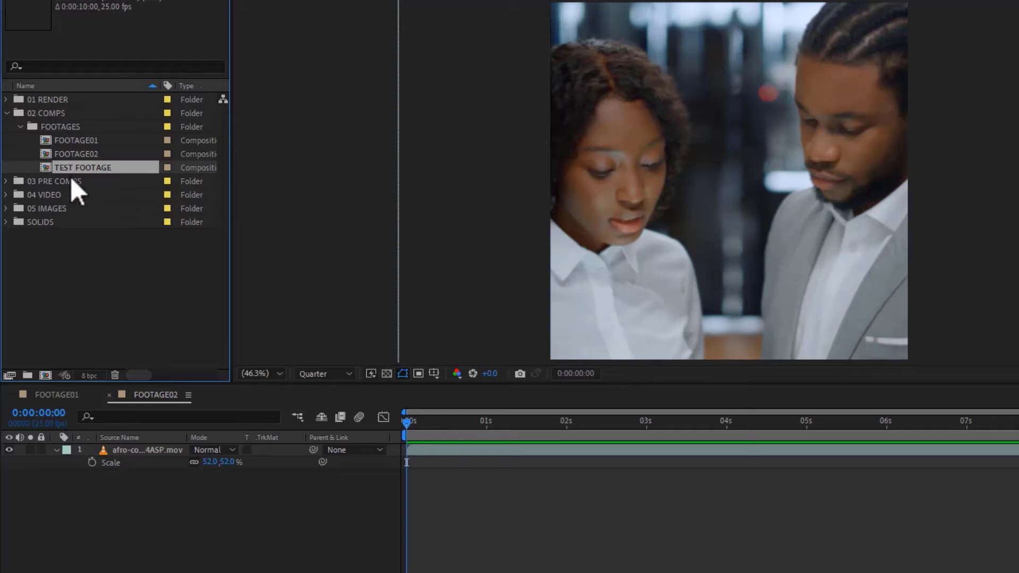
- Move the TEST FOOTAGE composition out of FOOTAGES into the 03 PRE COMPS folder and check the contents of both folders
left_click_drag(75, 169, 43, 183)
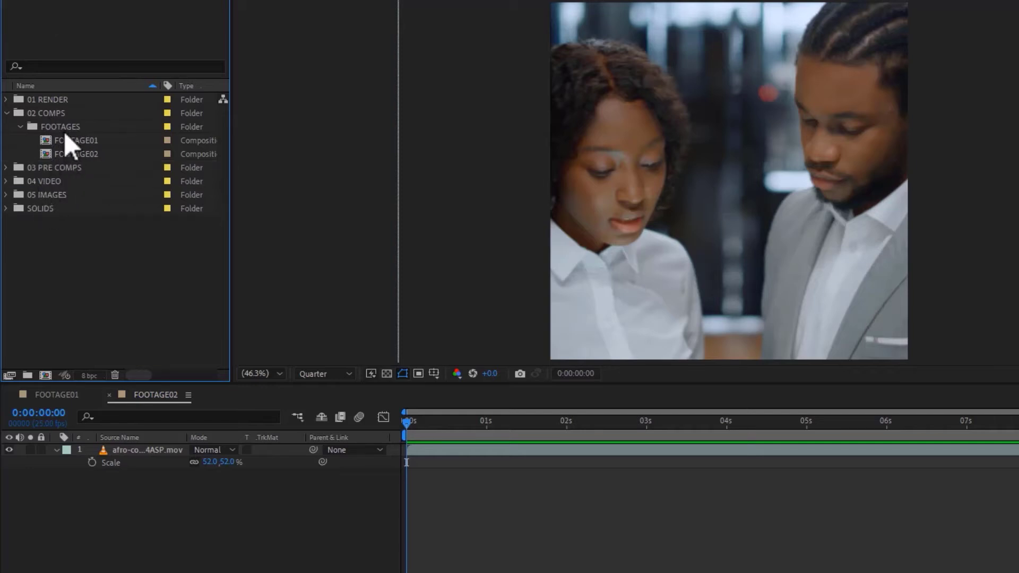
left_click(19, 128)
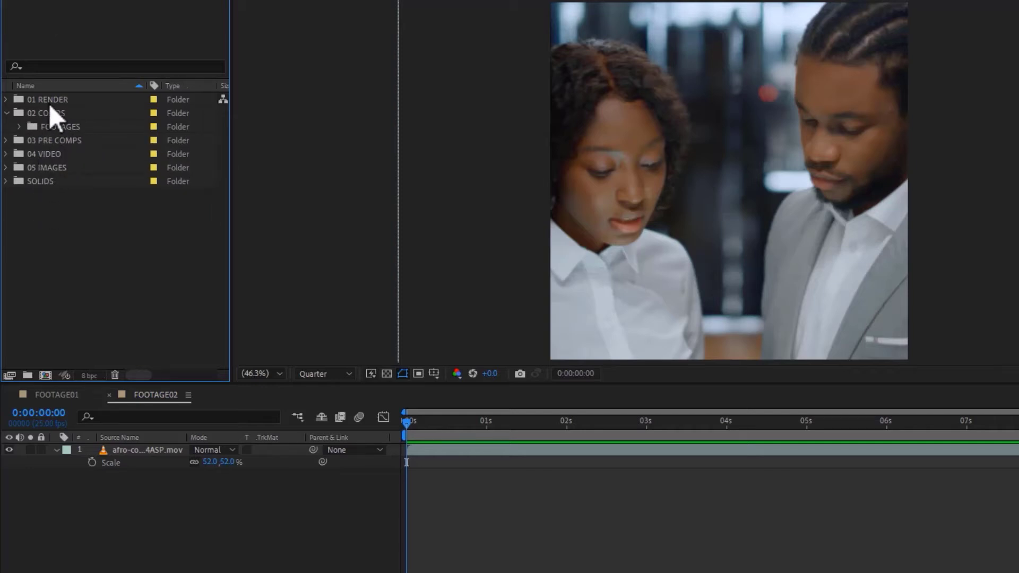
left_click(19, 128)
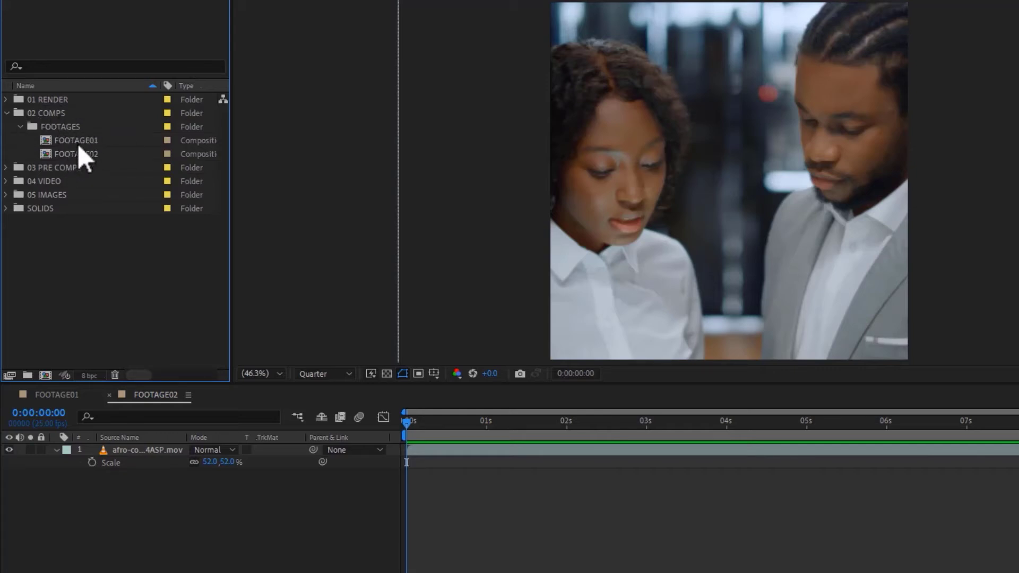
left_click(6, 167)
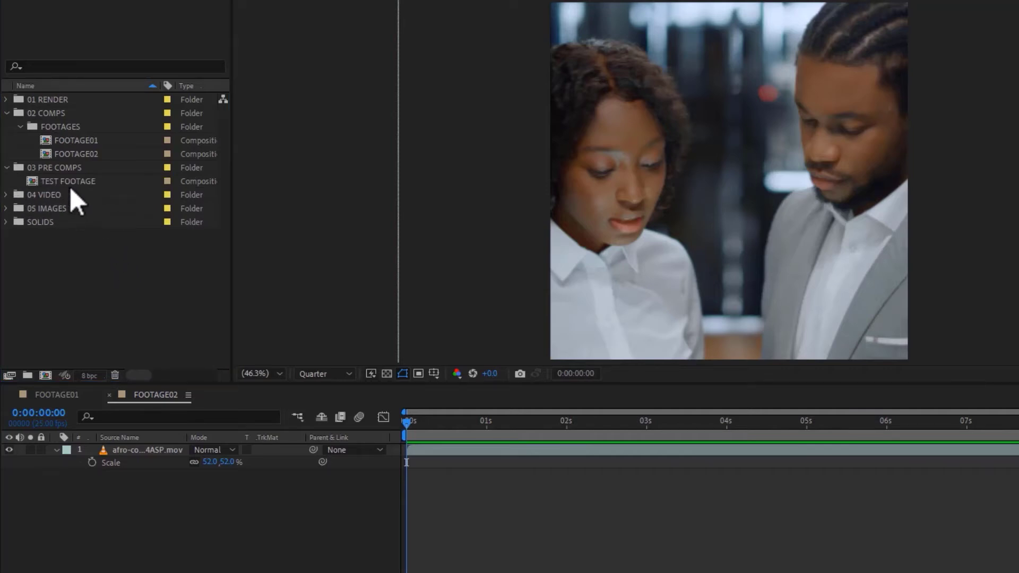
- Open the TEST FOOTAGE composition from 03 PRE COMPS and delete its existing afro-co...4ASP.mov layer
left_click(68, 183)
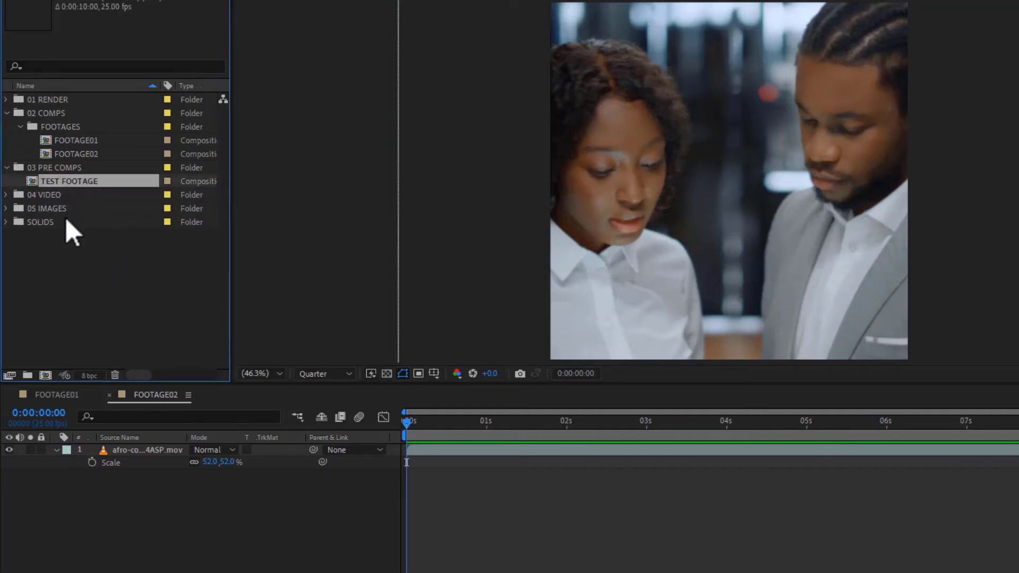
double_click(56, 183)
left_click_drag(447, 432, 467, 422)
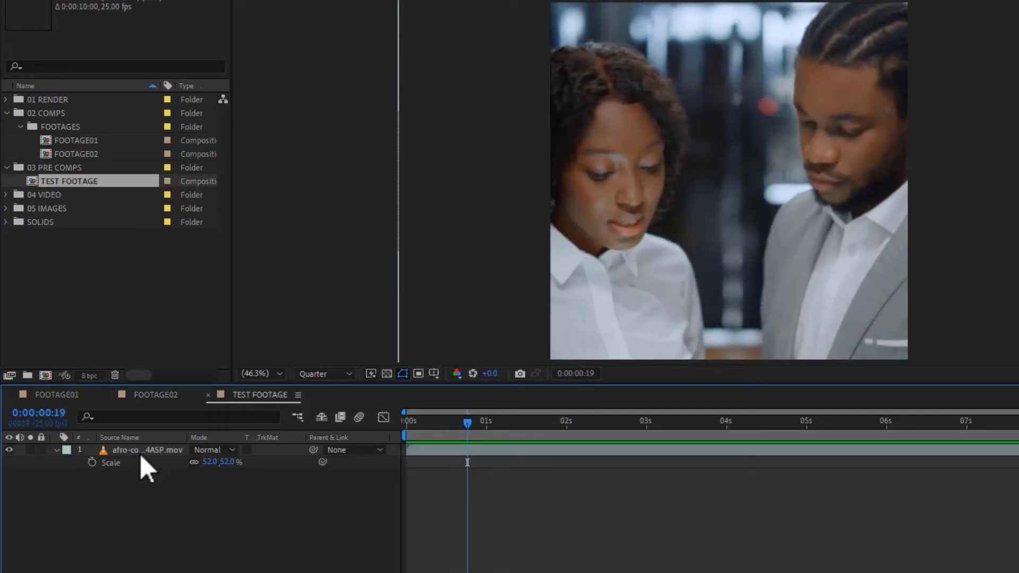
left_click(137, 451)
key("Delete")
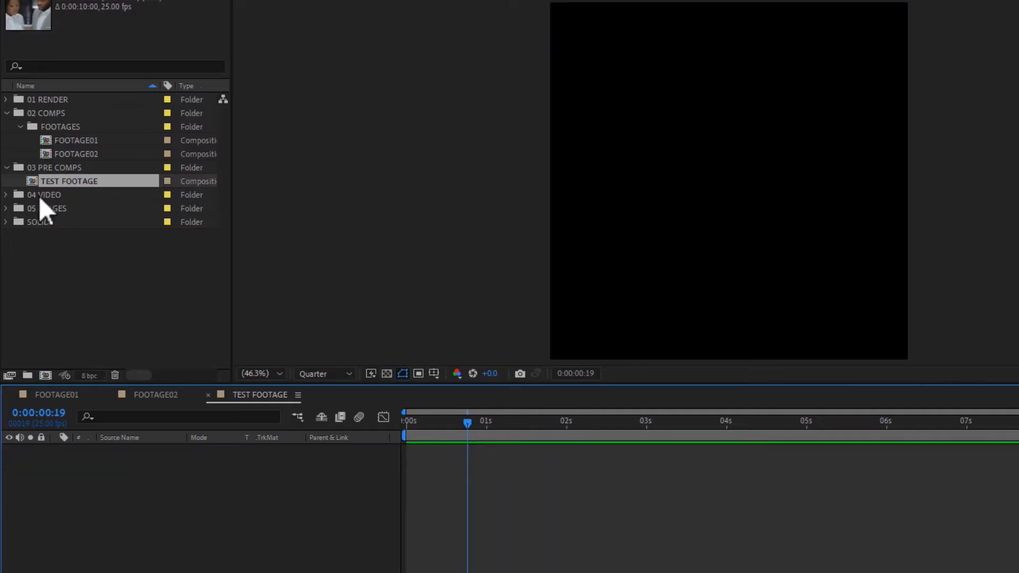
- Add the success...-the-off-TP2XEBJ.mov clip from 04 VIDEO to the TEST FOOTAGE timeline and scrub through it at 25% view magnification
left_click(7, 195)
left_click(62, 236)
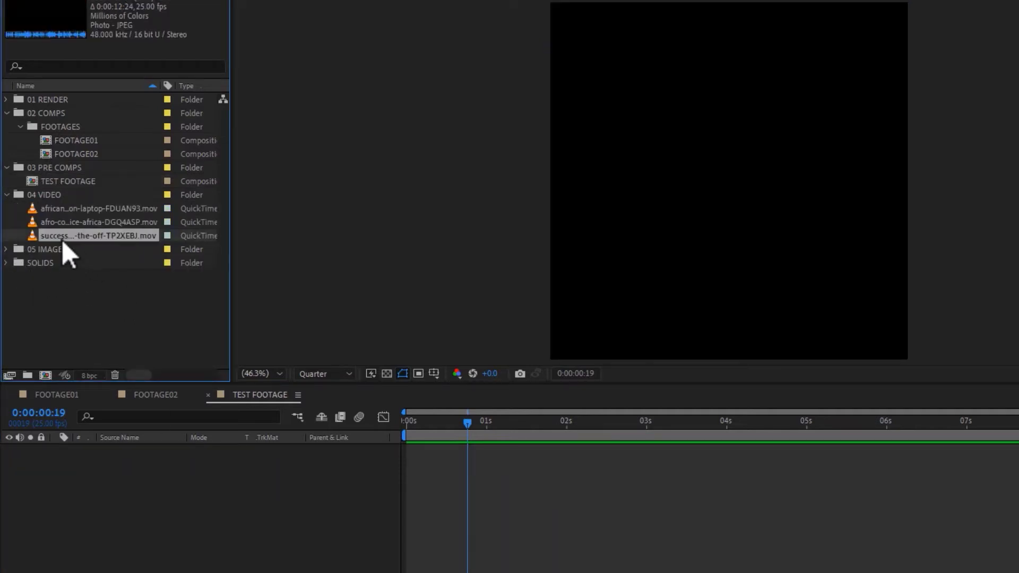
left_click_drag(87, 240, 179, 488)
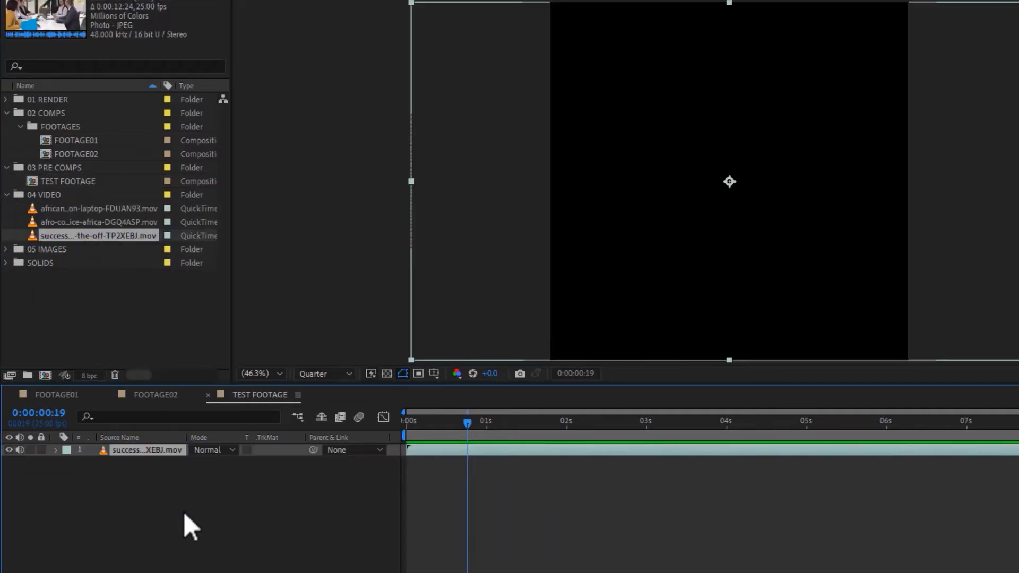
key("comma")
key("comma")
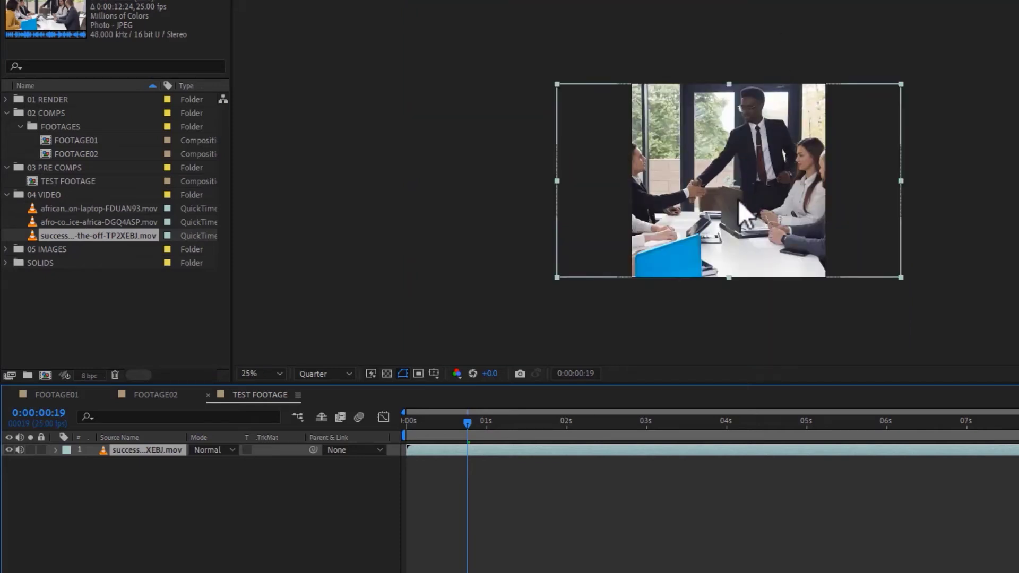
key("period")
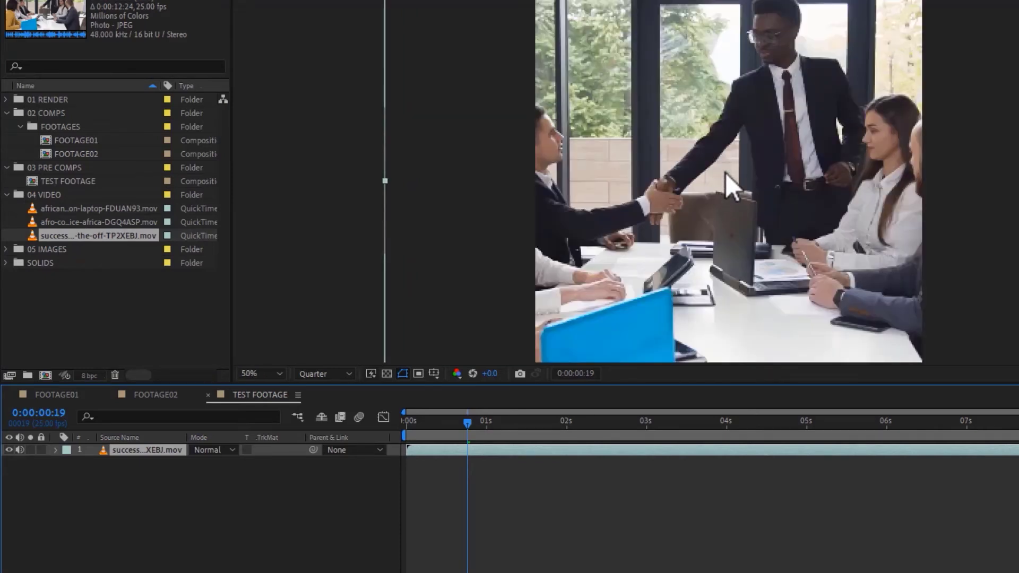
key("comma")
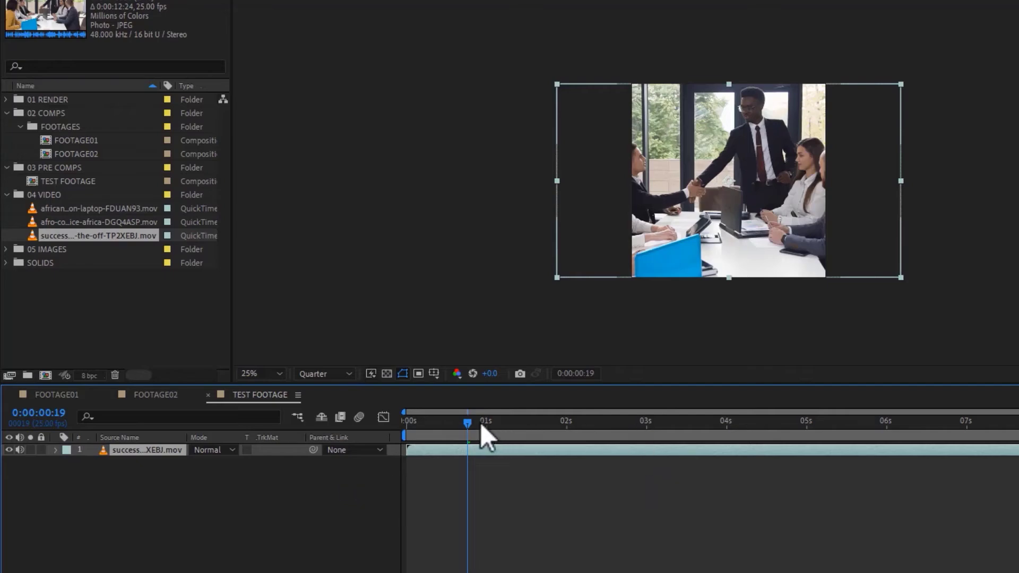
left_click_drag(480, 424, 535, 425)
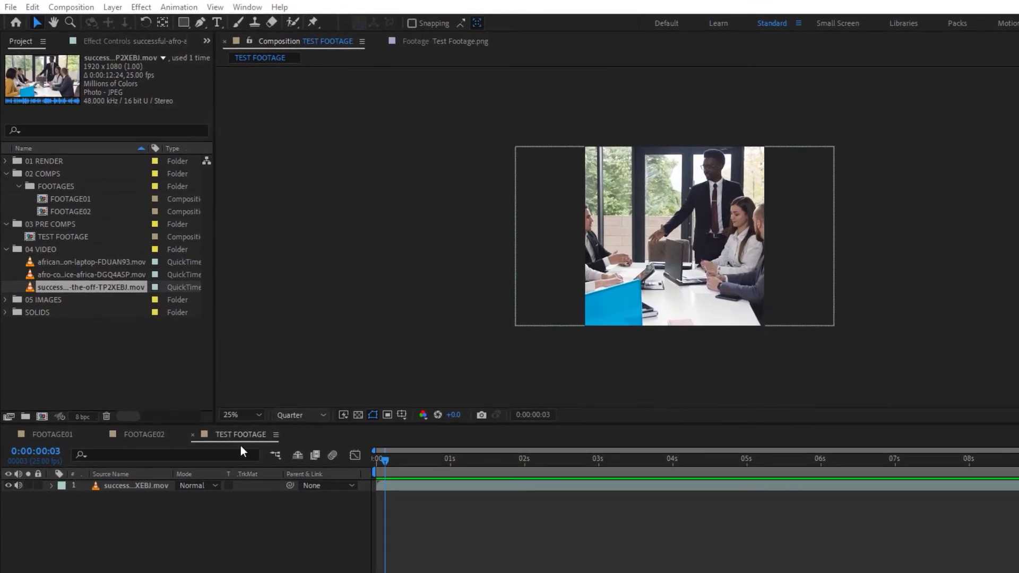
- Collapse the 04 VIDEO, 03 PRE COMPS, FOOTAGES and 02 COMPS folders in the project
left_click(6, 250)
left_click(6, 224)
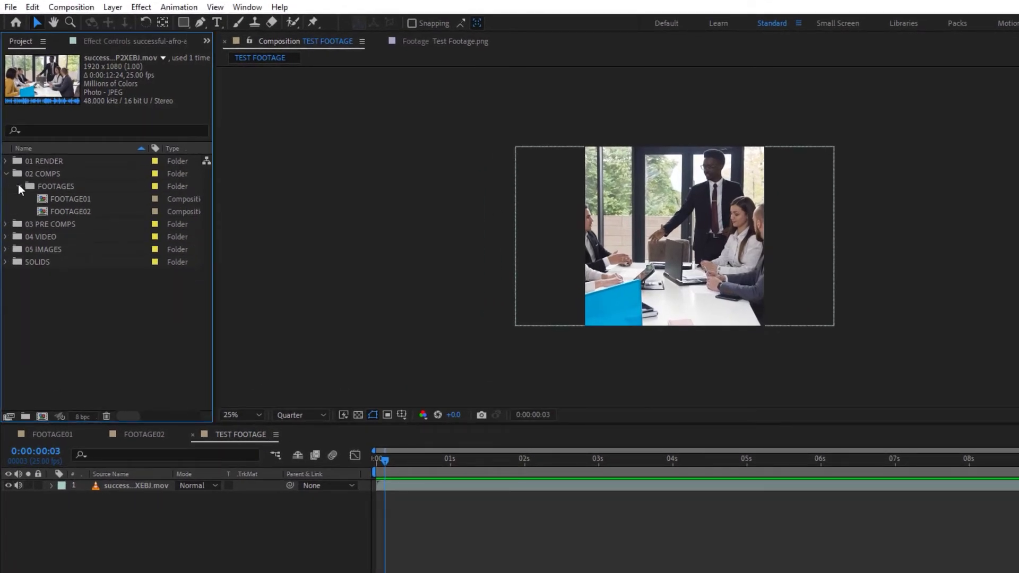
left_click(19, 186)
left_click(6, 174)
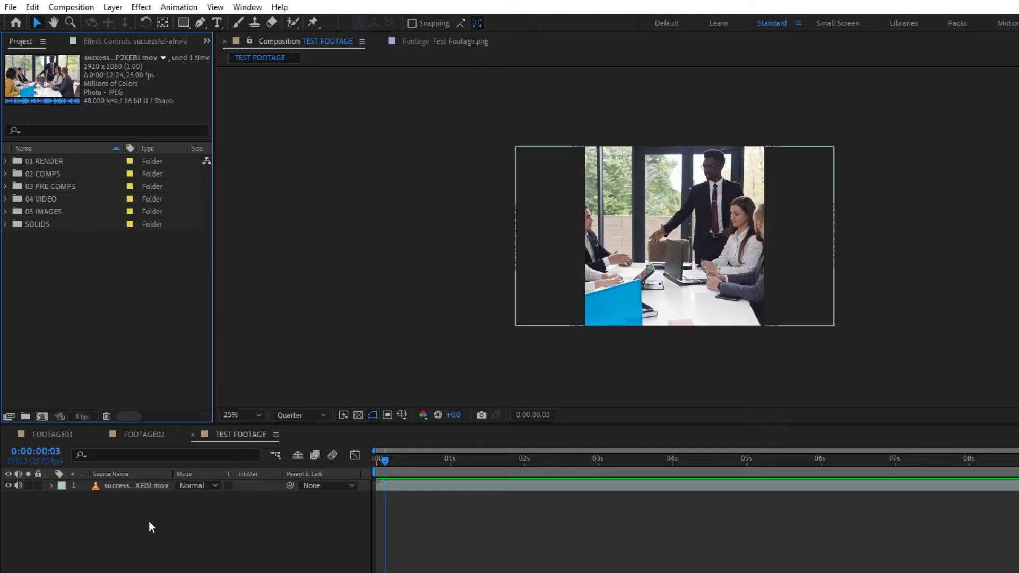
- Create a new 1080 x 1080 composition named T01 with the IGPOST preset and a duration of 2 seconds
left_click(42, 417)
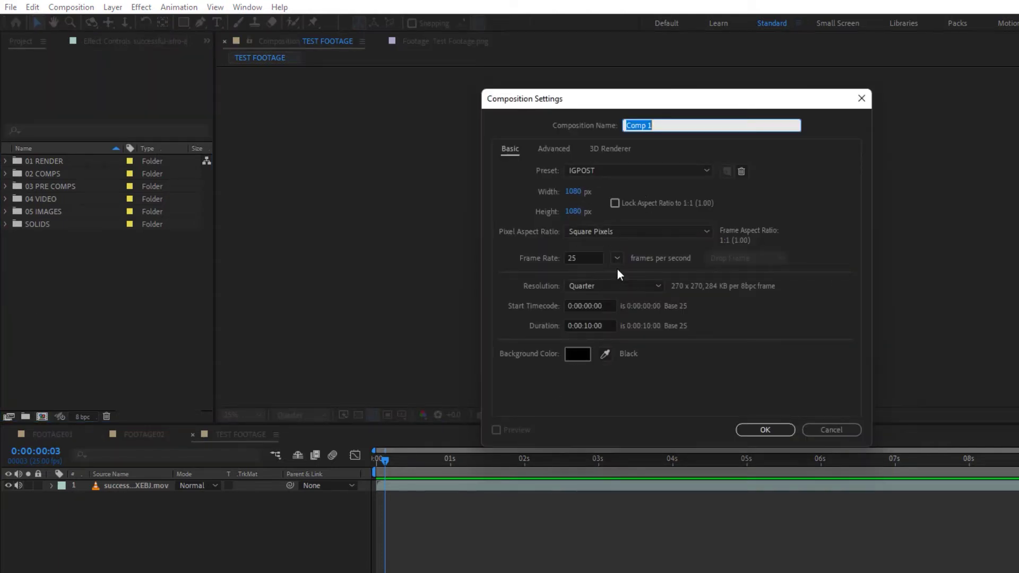
left_click(661, 130)
left_click_drag(660, 130, 566, 126)
type("T01")
left_click(588, 325)
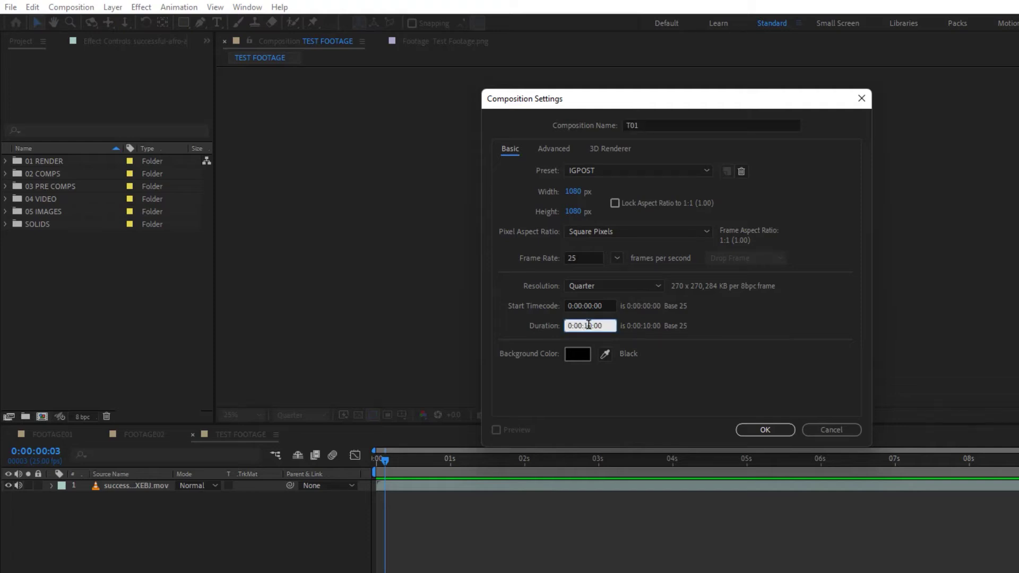
key("BackSpace")
key("BackSpace")
type("2")
key("Tab")
left_click(764, 430)
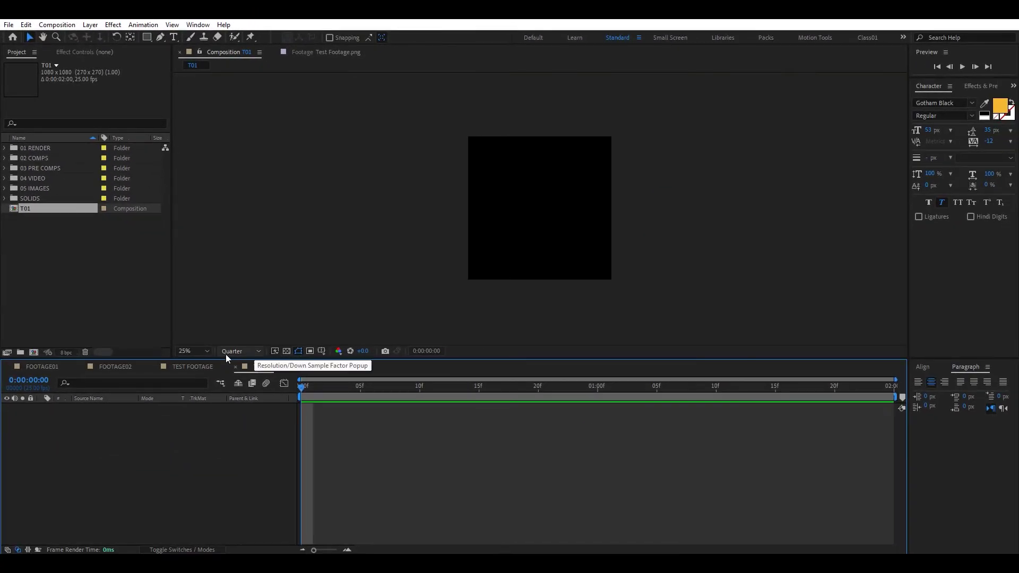
- Fit the T01 composition view up to 100%, set its preview resolution to Half and return the playhead to the start
left_click(206, 351)
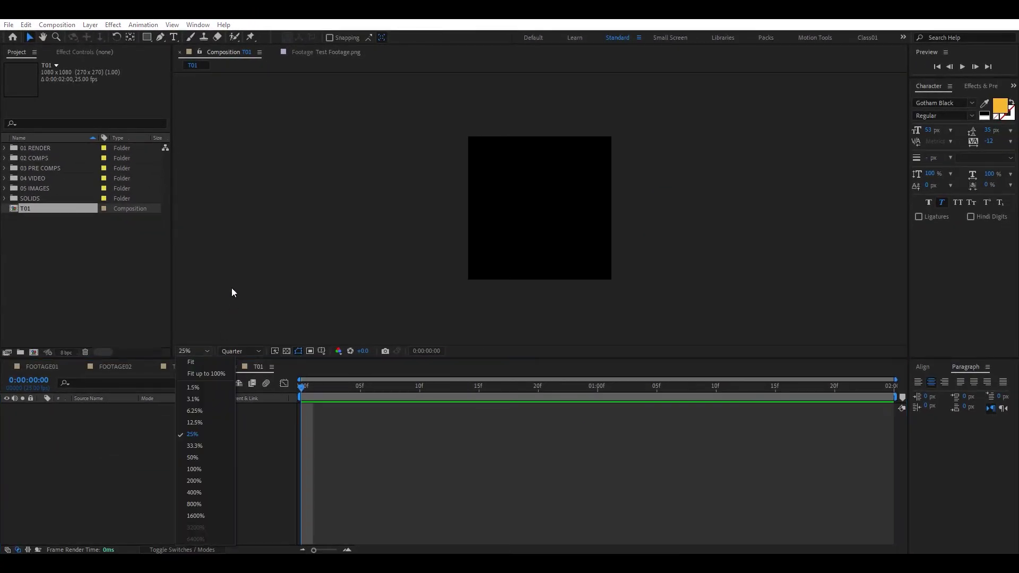
left_click(204, 373)
left_click(243, 352)
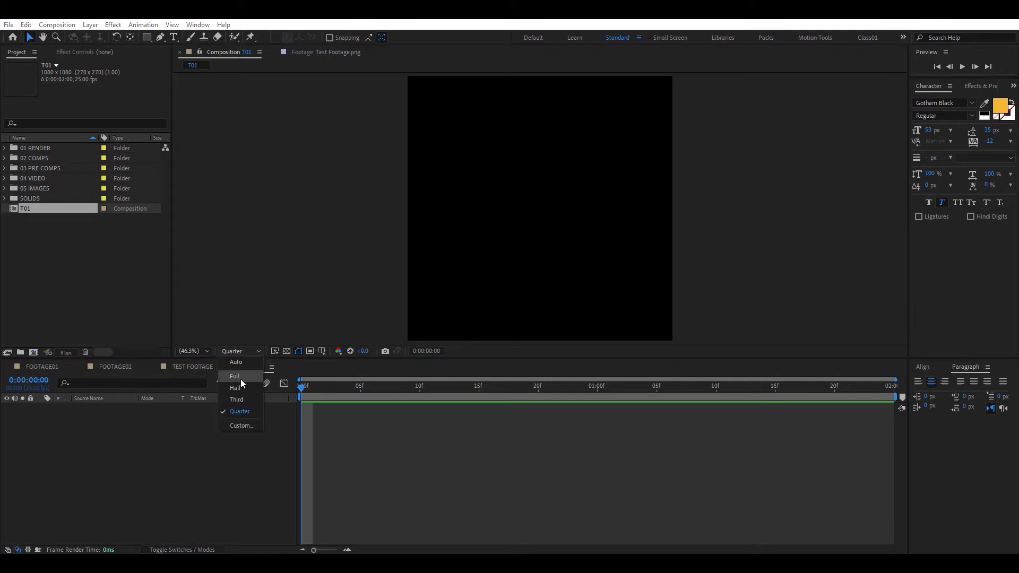
left_click(236, 388)
key("Caps_Lock")
left_click_drag(340, 389, 422, 392)
key("Caps_Lock")
key("Home")
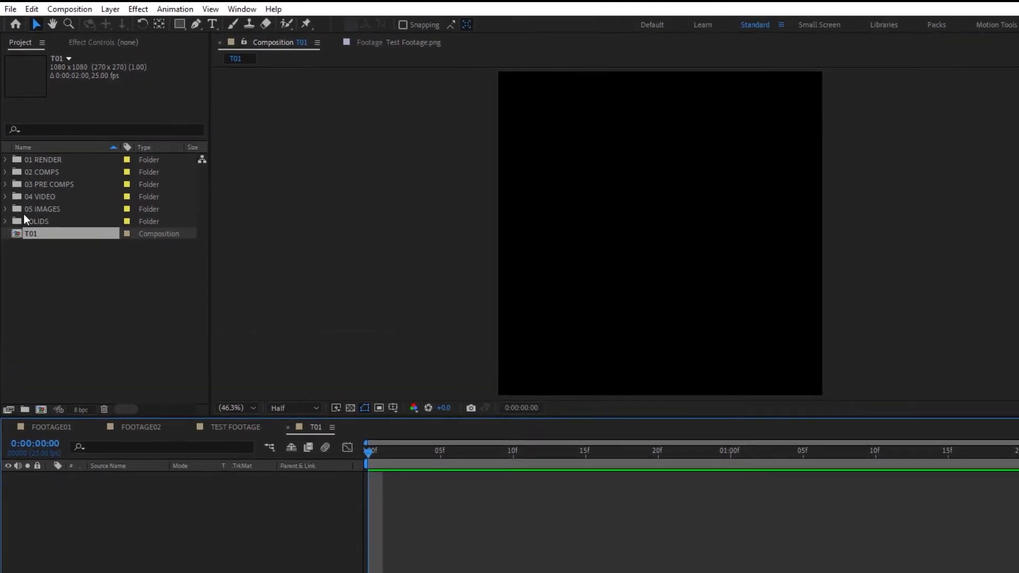
- Place the TEST FOOTAGE composition from 03 PRE COMPS as a layer in the T01 timeline
left_click(4, 186)
left_click(63, 198)
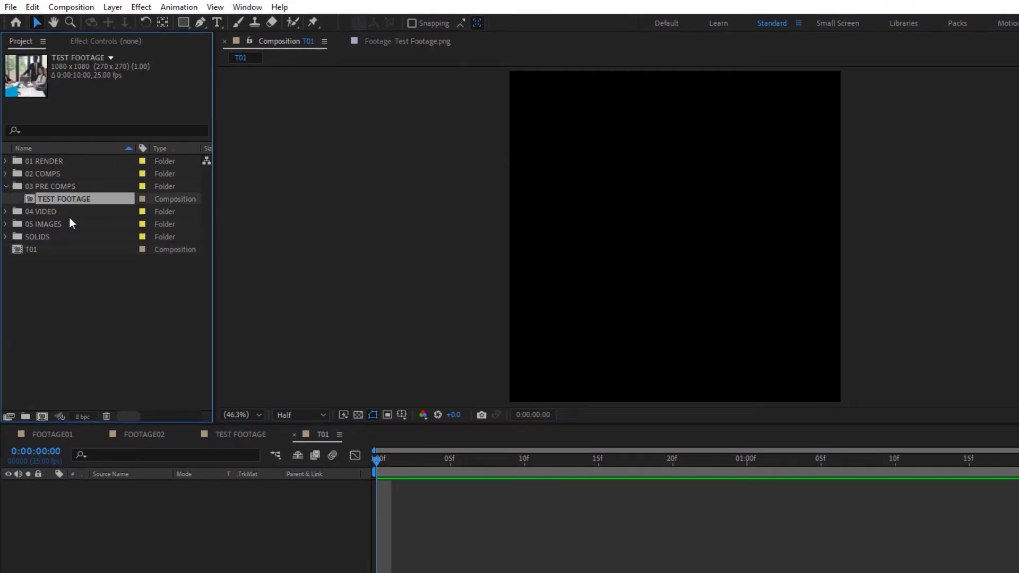
left_click_drag(73, 201, 152, 513)
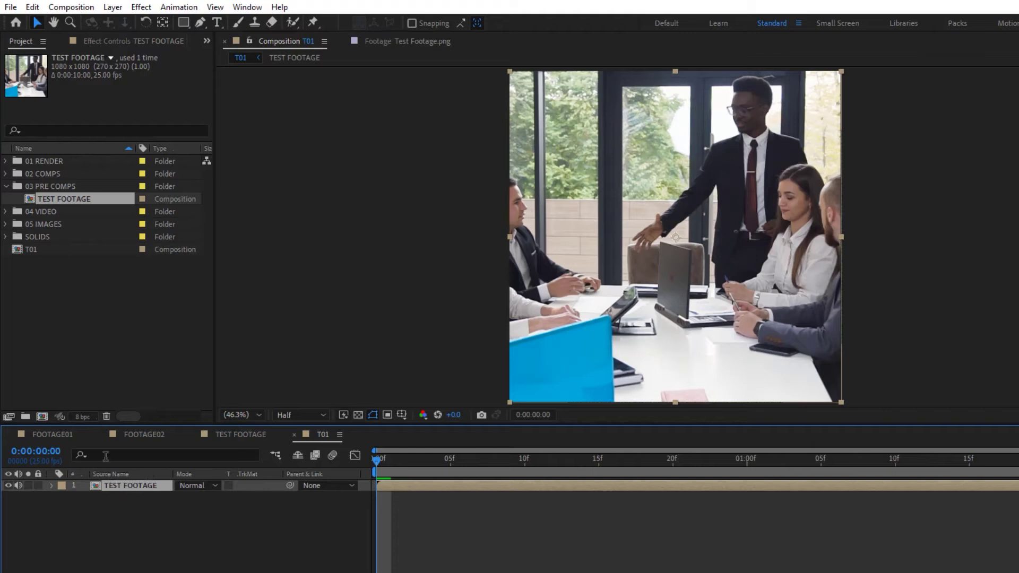
- Open the nested TEST FOOTAGE composition and add Test Footage.png from 05 IMAGES above the video clip
double_click(130, 484)
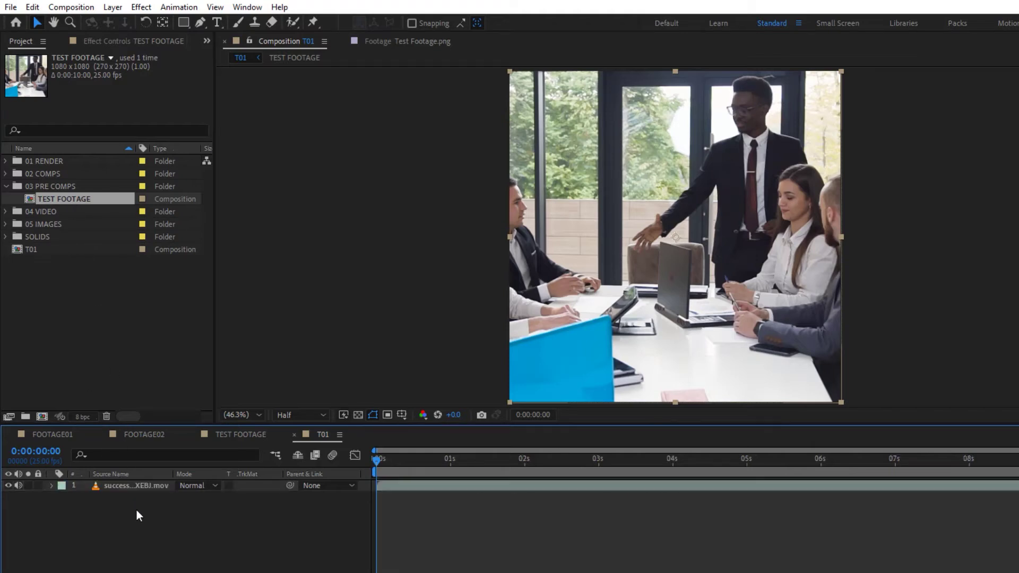
left_click(6, 224)
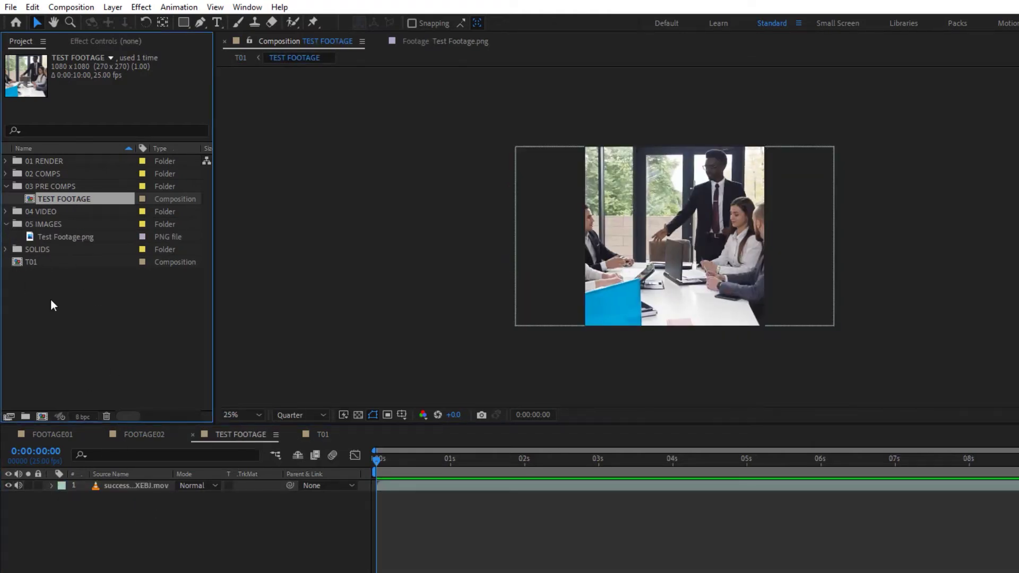
left_click(64, 239)
left_click_drag(64, 237, 128, 484)
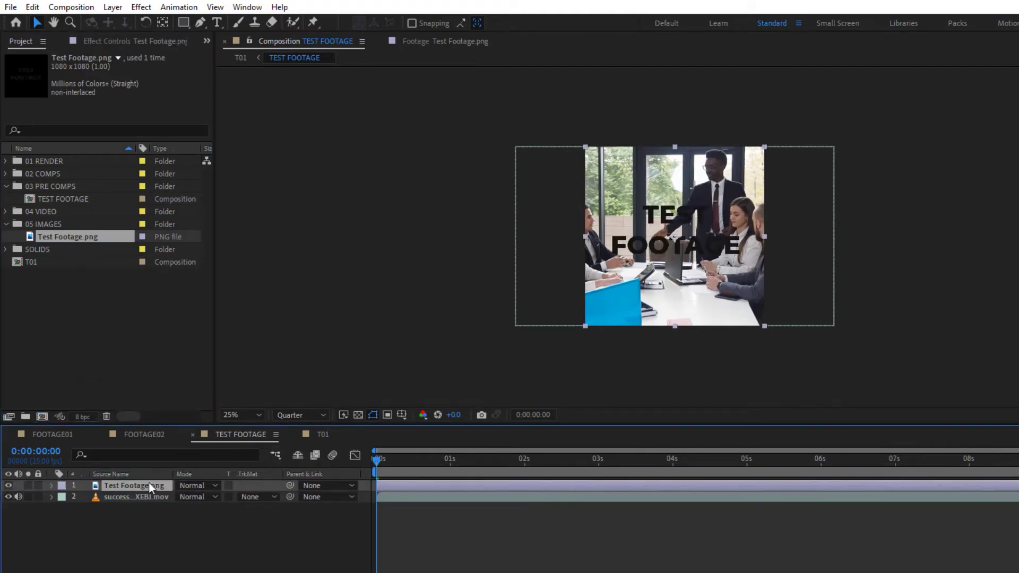
- Fit the TEST FOOTAGE composition in the viewer and set its preview resolution to Half
left_click(249, 413)
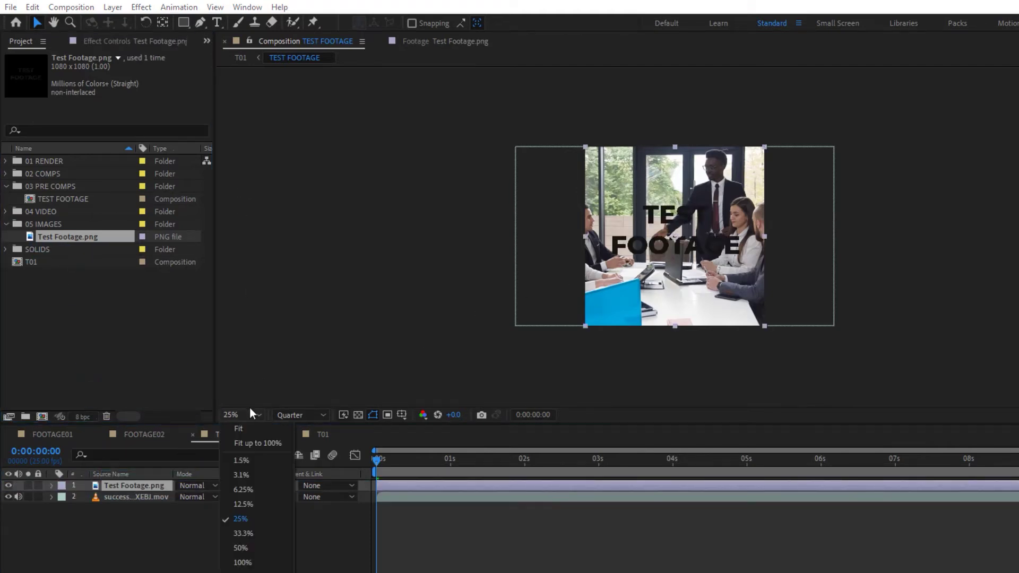
left_click(240, 428)
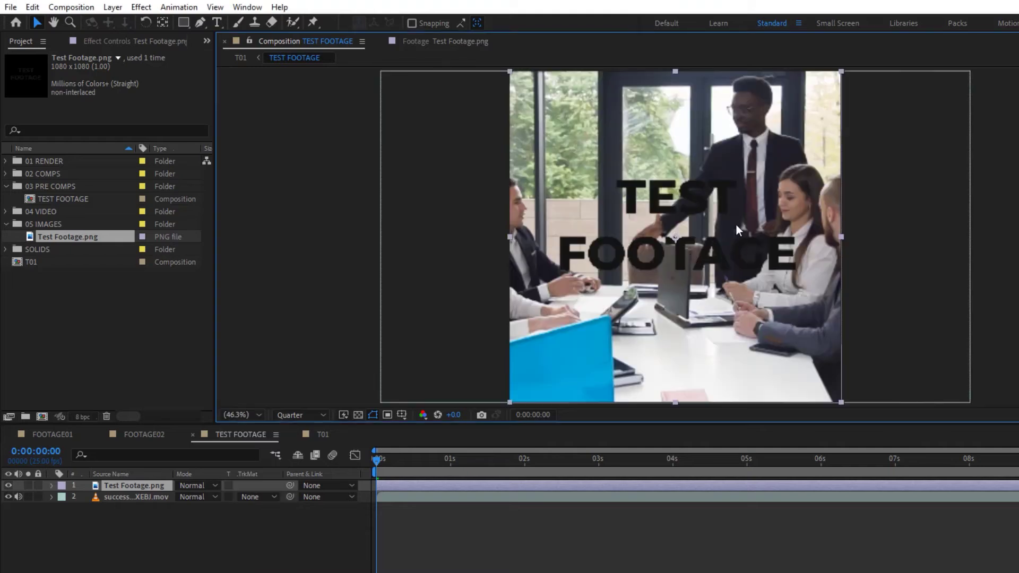
left_click(309, 413)
left_click(297, 457)
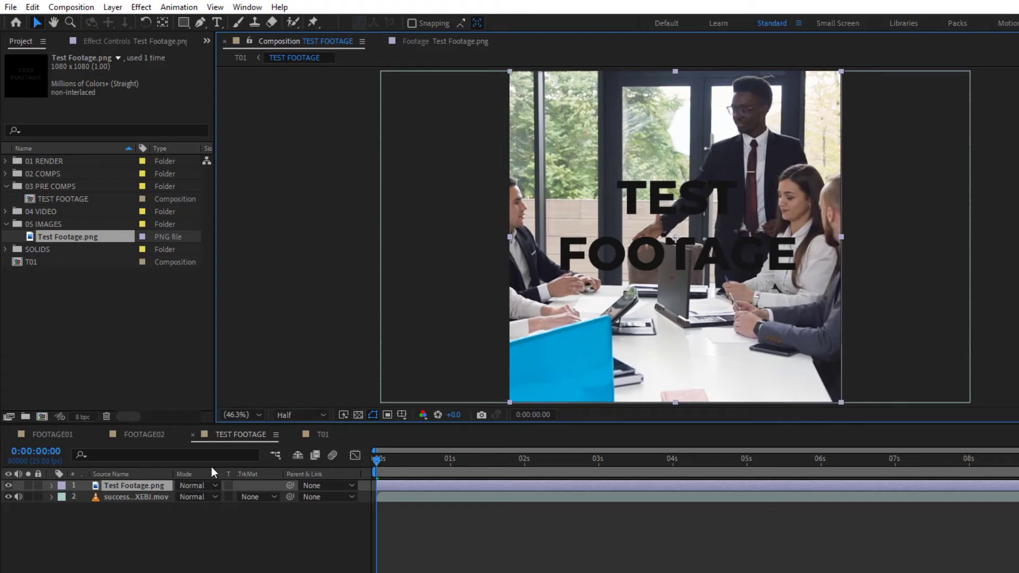
- Search for the Fill effect and apply it to the Test Footage.png layer
left_click(153, 486)
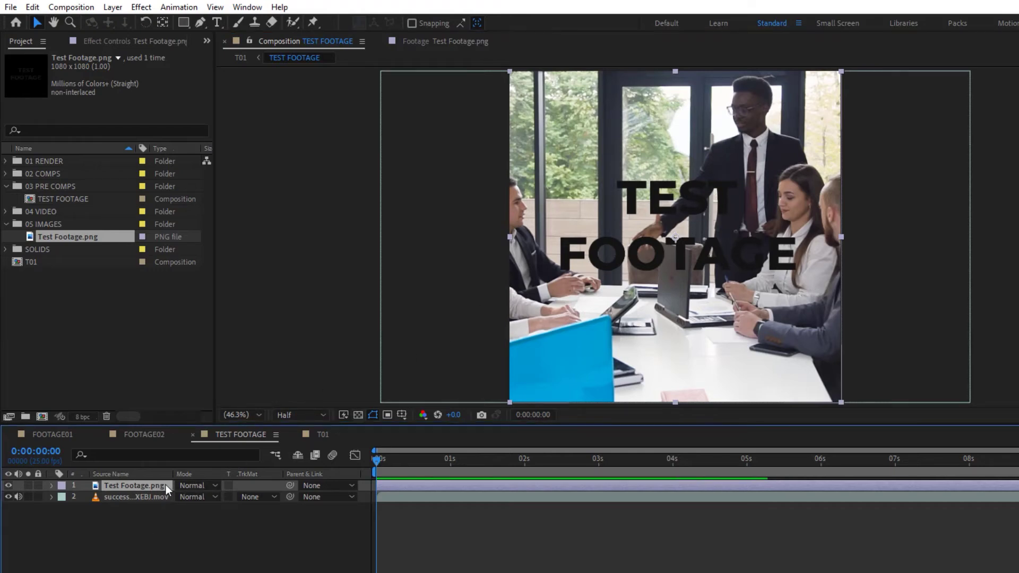
key("ctrl+space")
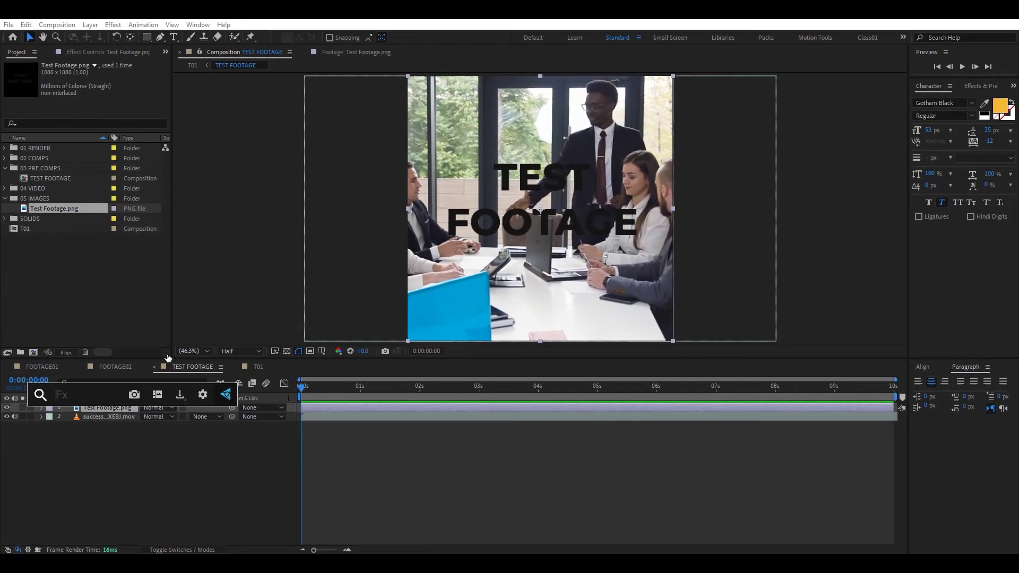
type("fill")
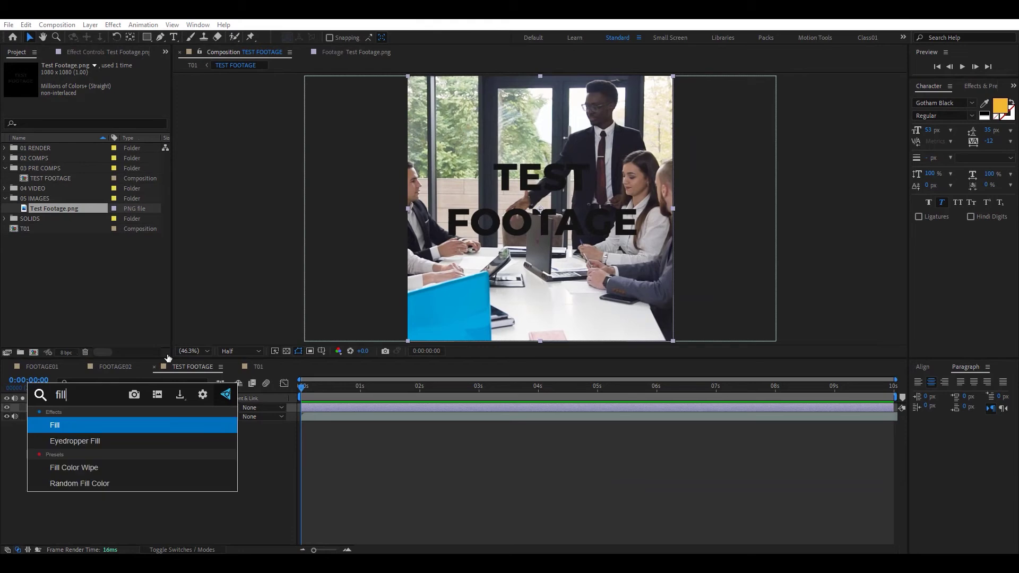
left_click(74, 423)
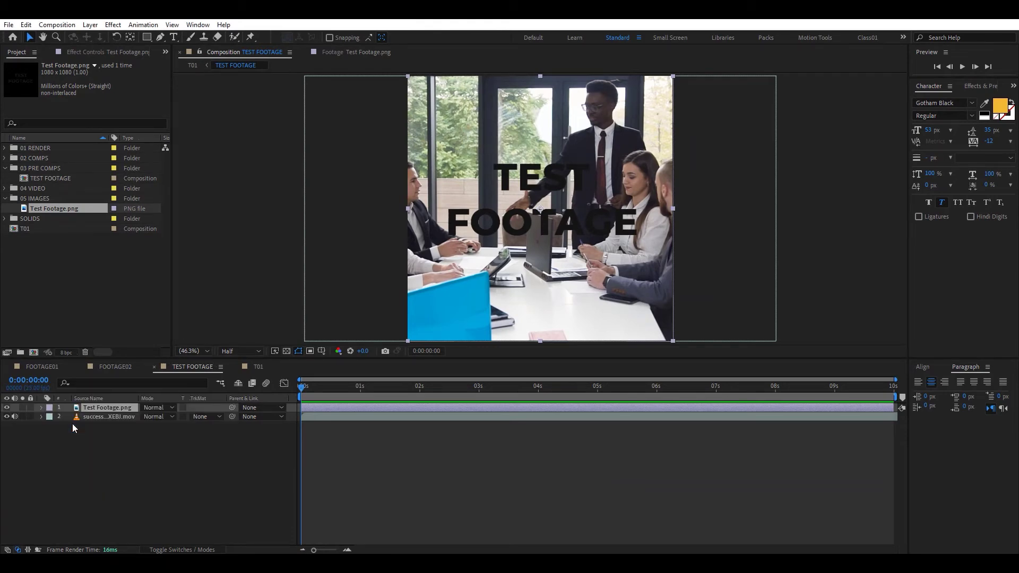
- Set the Fill effect's color on the Test Footage.png layer to white, FFFFFF
left_click(99, 53)
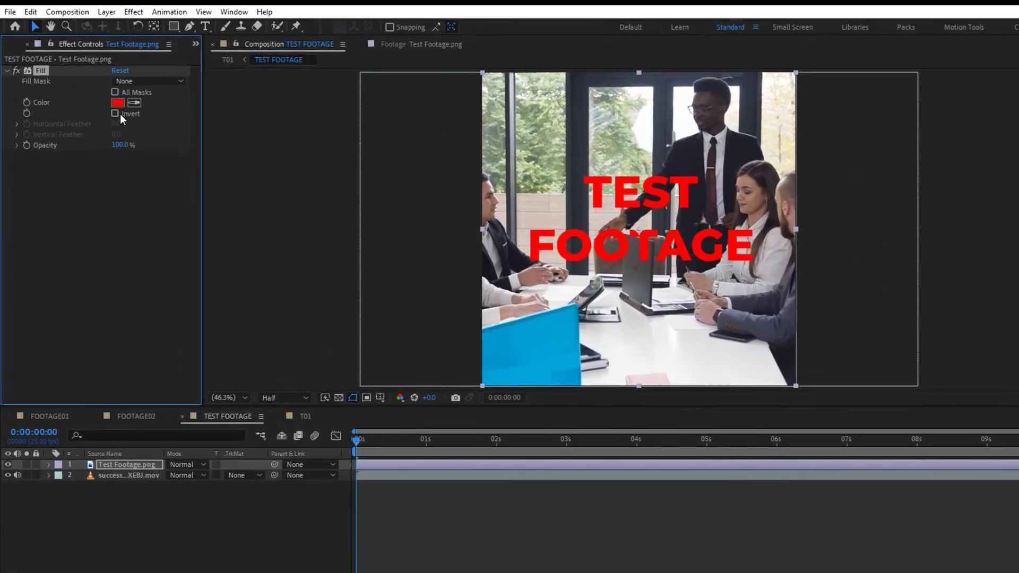
left_click(100, 102)
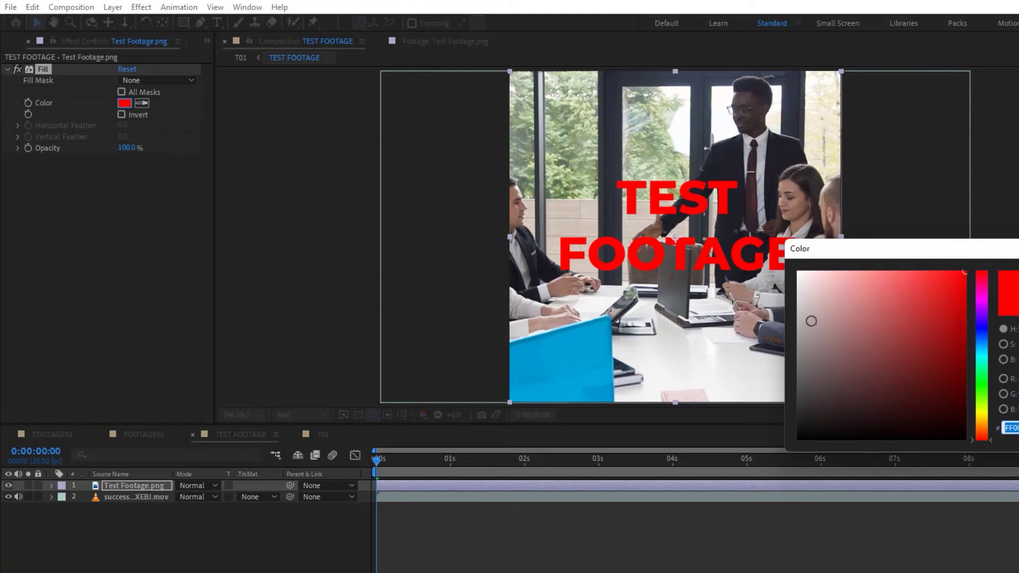
type("FFFFFF")
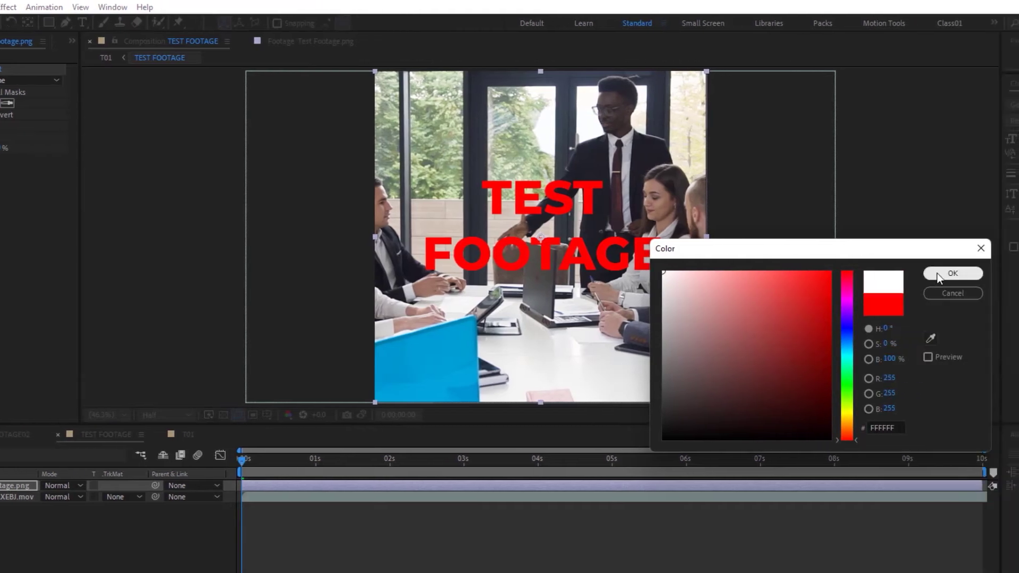
key("Return")
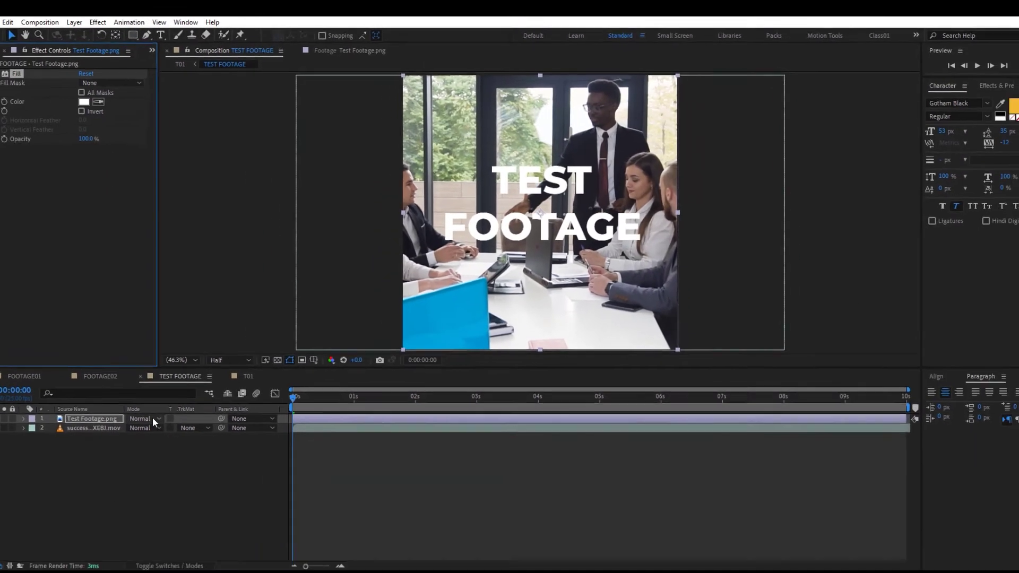
- Set the Test Footage.png layer's blending mode to Overlay and deselect the layer
left_click(56, 485)
left_click(212, 283)
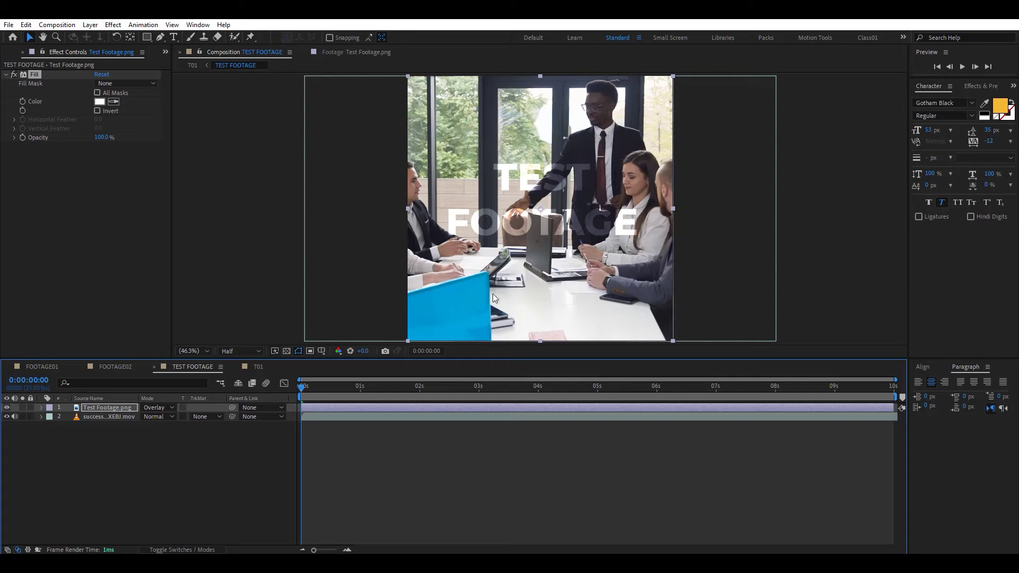
left_click(525, 447)
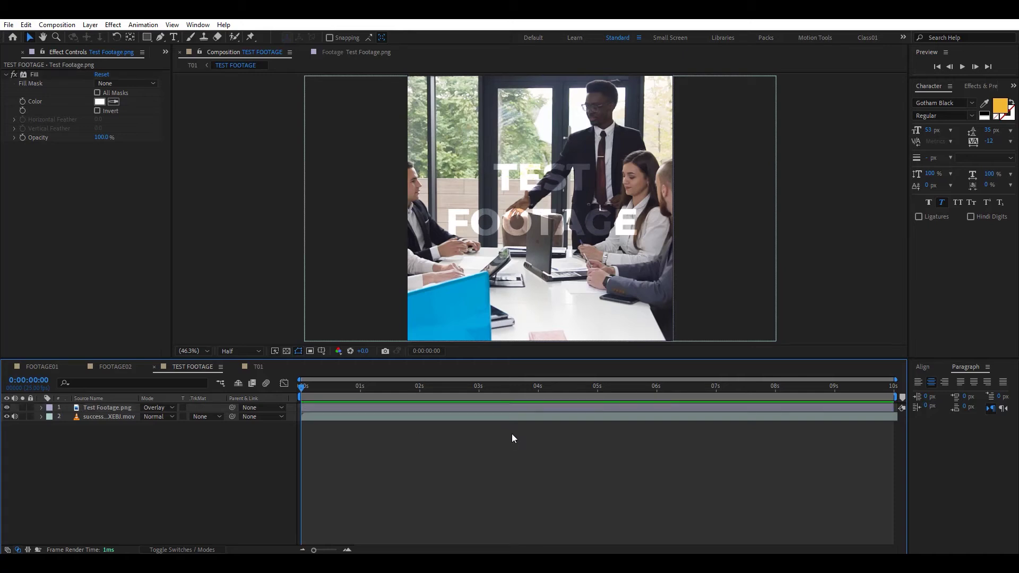
- Return to the parent T01 composition and hide its TEST FOOTAGE layer
key("Tab")
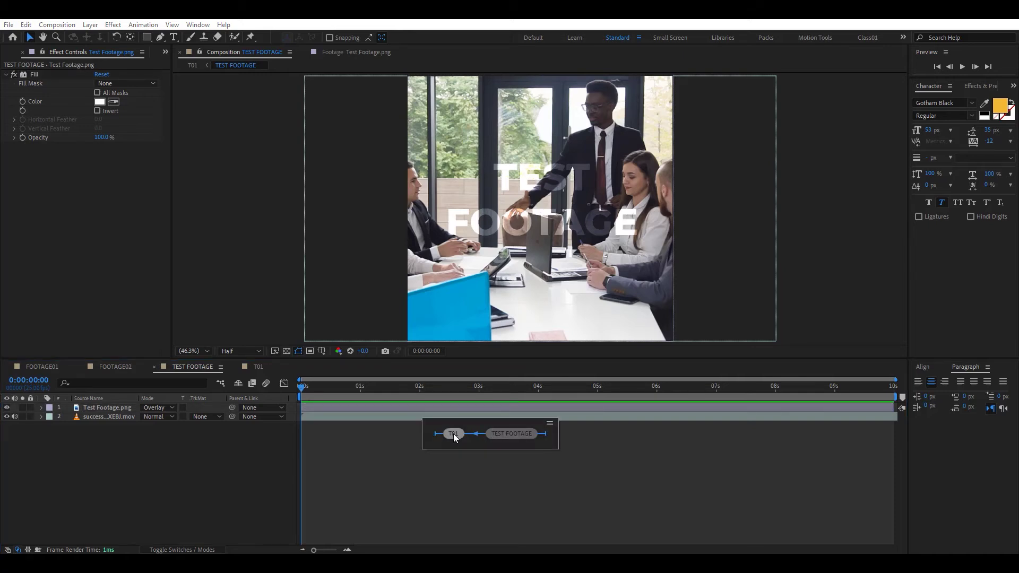
left_click(453, 434)
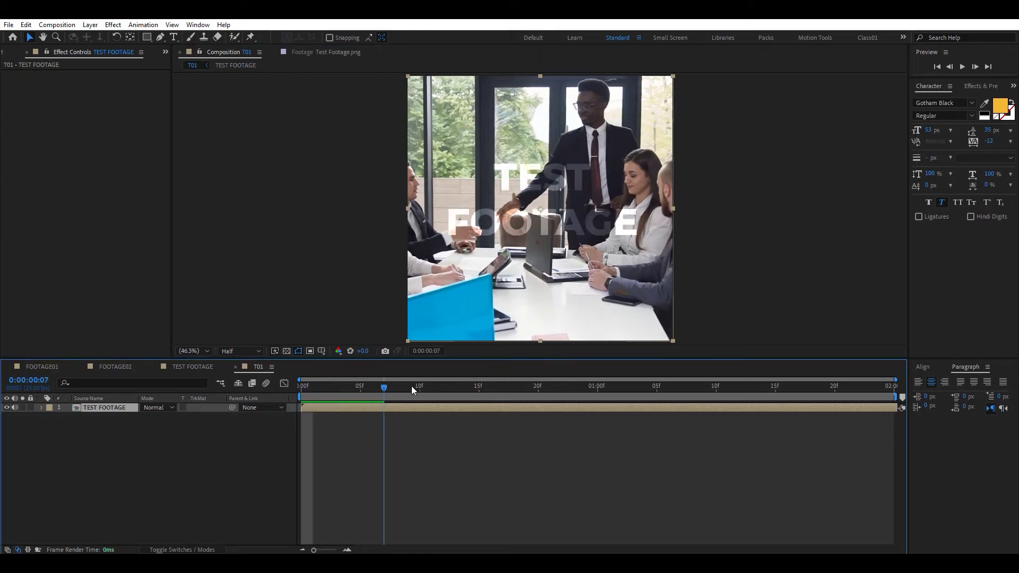
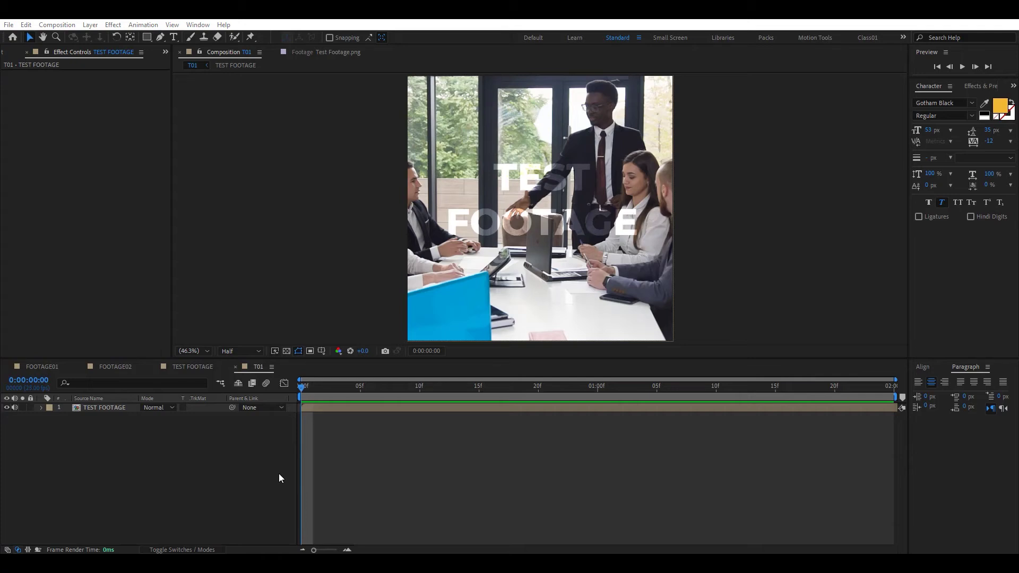
left_click(7, 408)
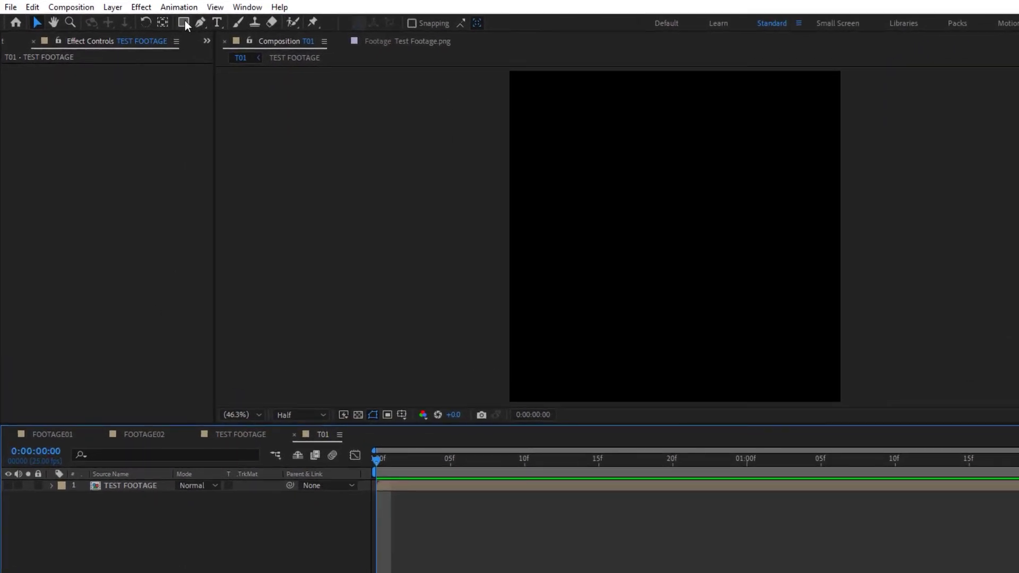
- Activate the Rectangle tool with its stroke set to None and its fill set to Solid Color
left_click(183, 23)
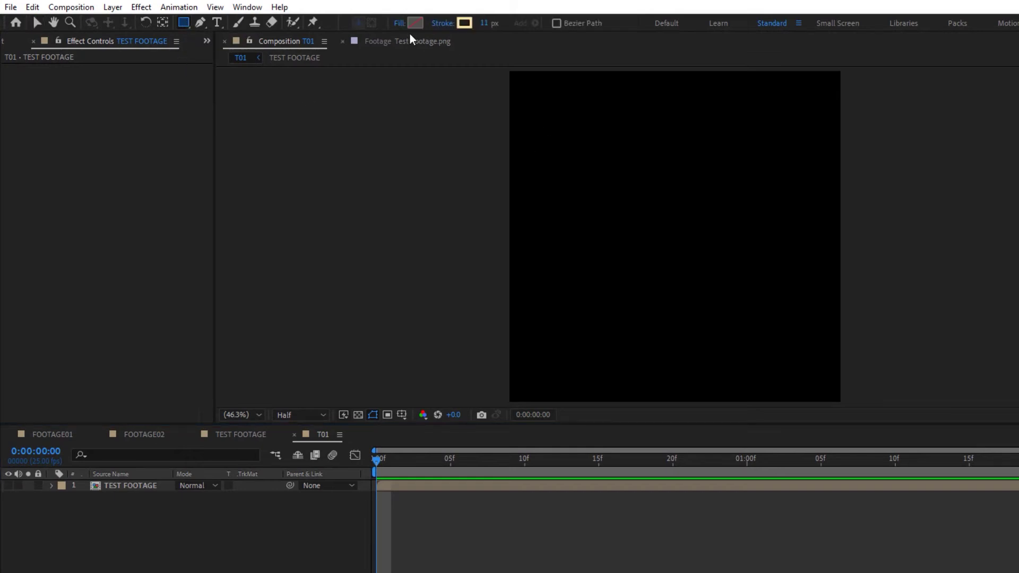
left_click(443, 24)
left_click(985, 235)
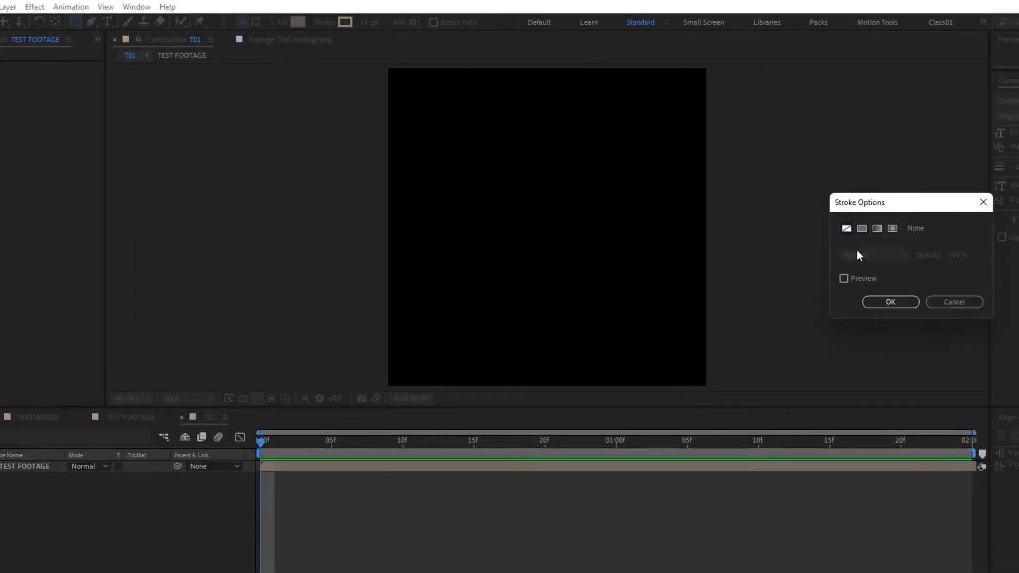
key("Return")
left_click(280, 24)
left_click(856, 226)
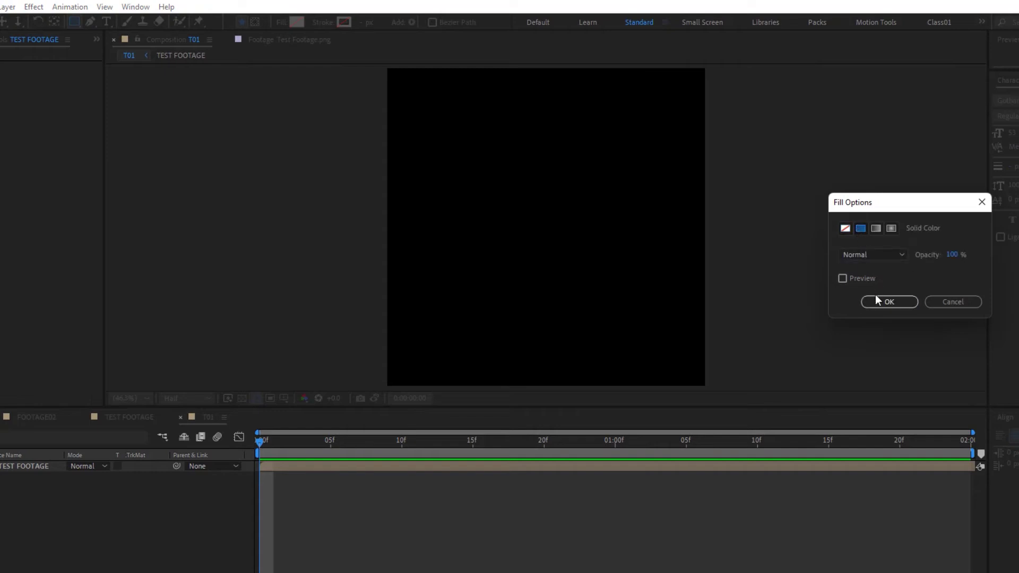
left_click(877, 298)
- Change the shape fill color to light red, FF5858
left_click(299, 21)
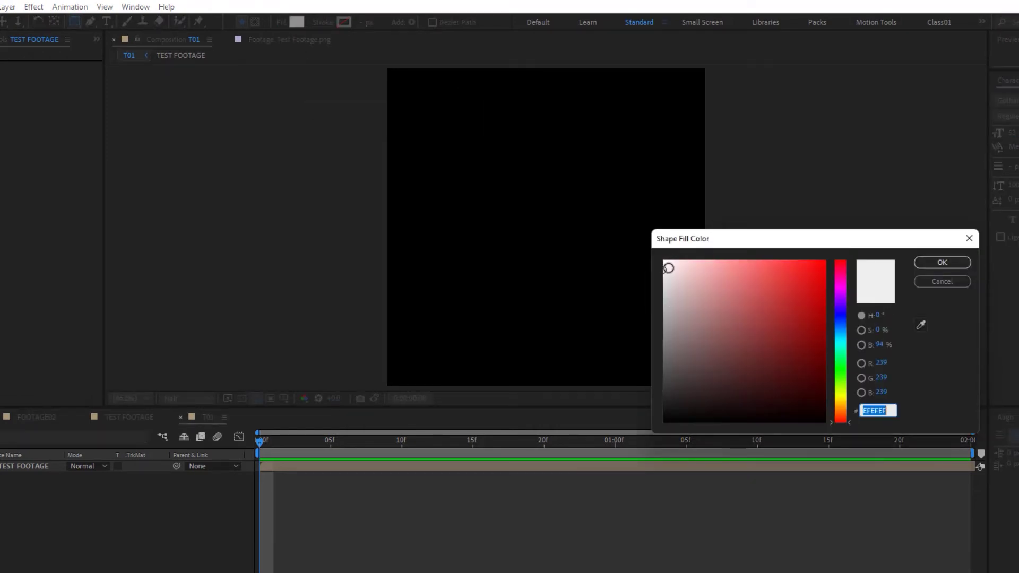
left_click(772, 263)
left_click(772, 263)
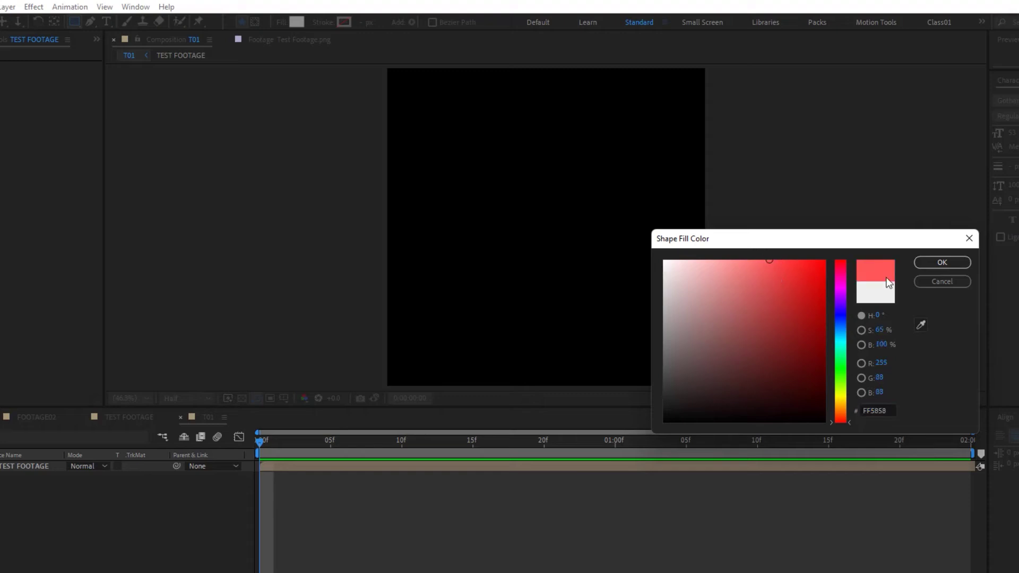
left_click(942, 263)
- Draw a tall, narrow rectangle near the middle of T01, extending past the frame's upper and lower edges
key("comma")
key("comma")
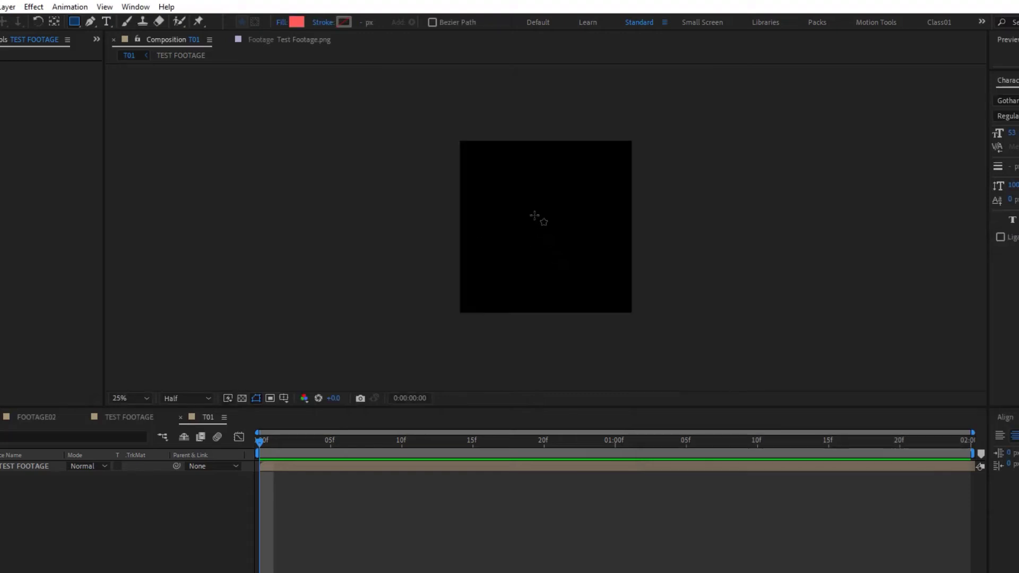
left_click_drag(516, 116, 558, 351)
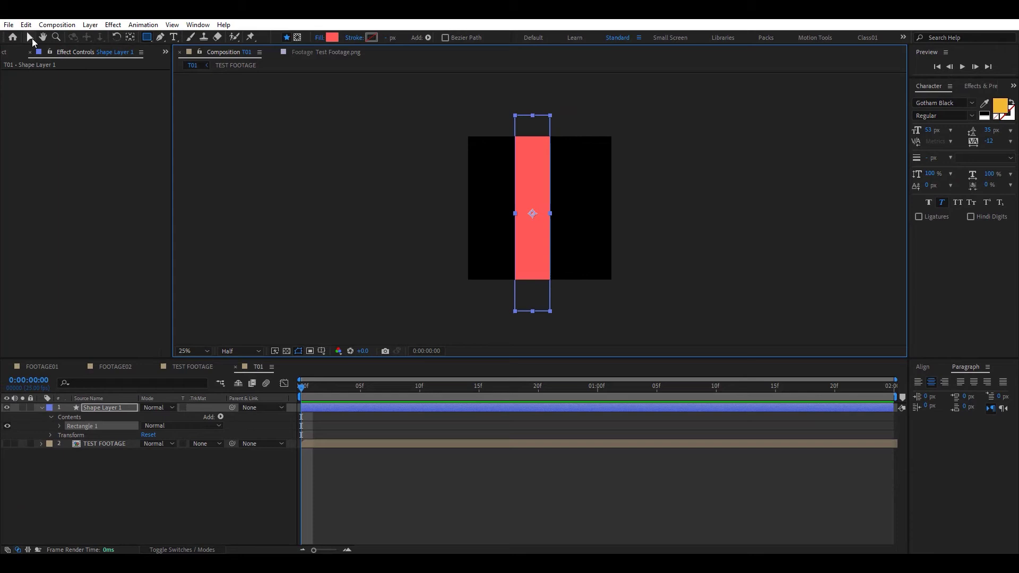
left_click(31, 38)
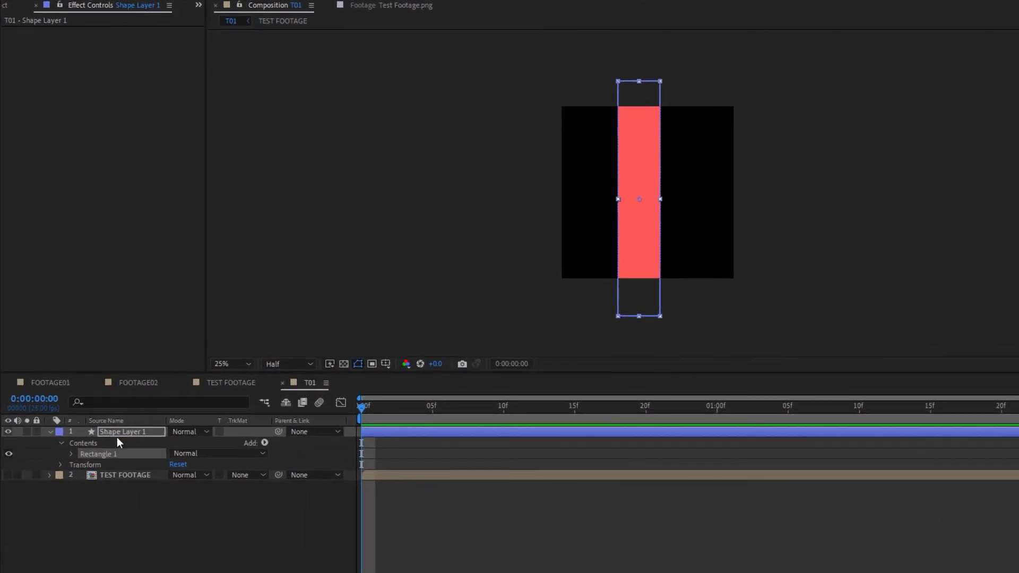
- At 0:00:01:00, move Shape Layer 1 beyond the frame's right edge, to about 1290, 578, and start keyframing its Position
left_click(97, 408)
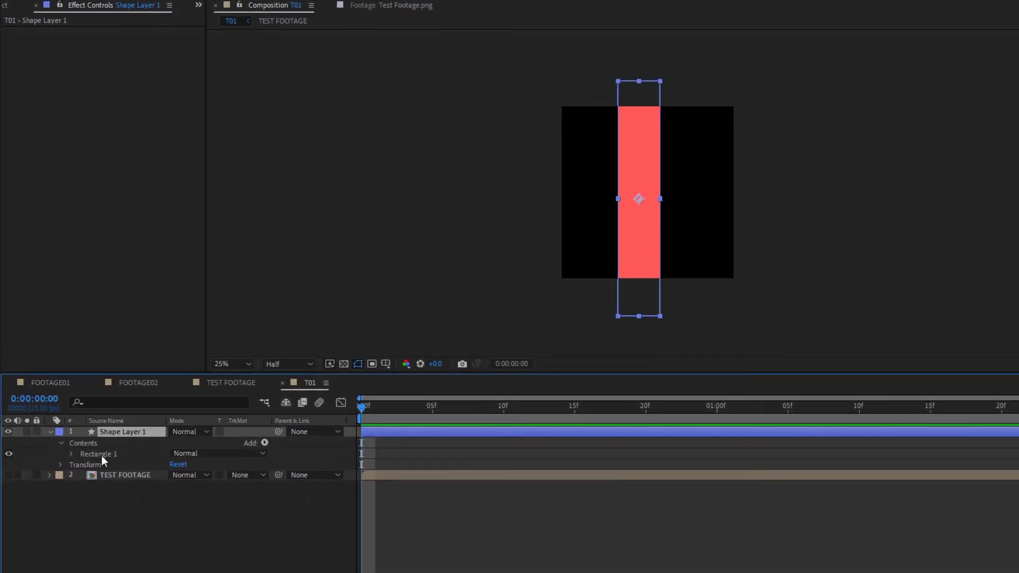
left_click(101, 456)
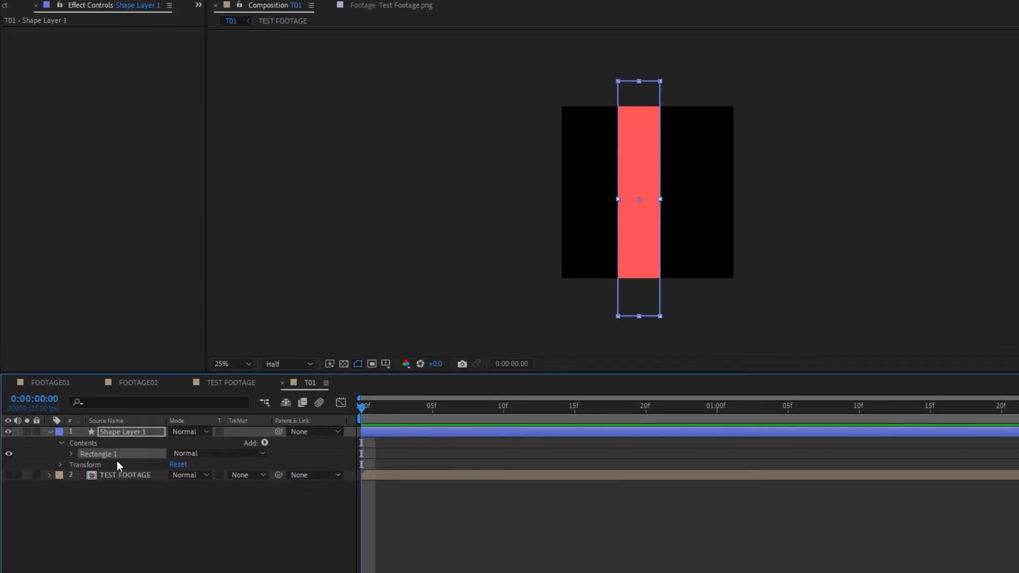
left_click(123, 430)
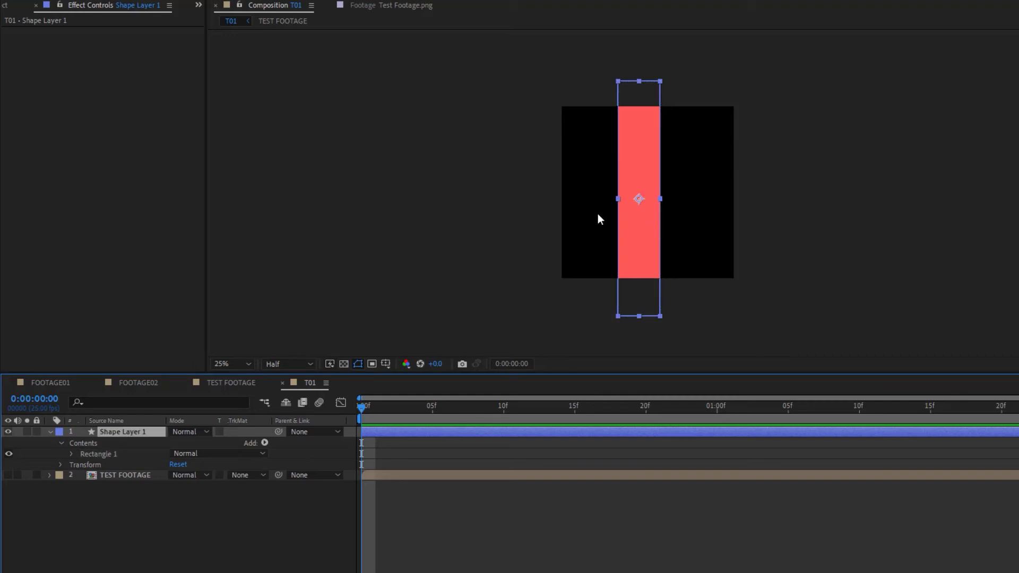
left_click(237, 364)
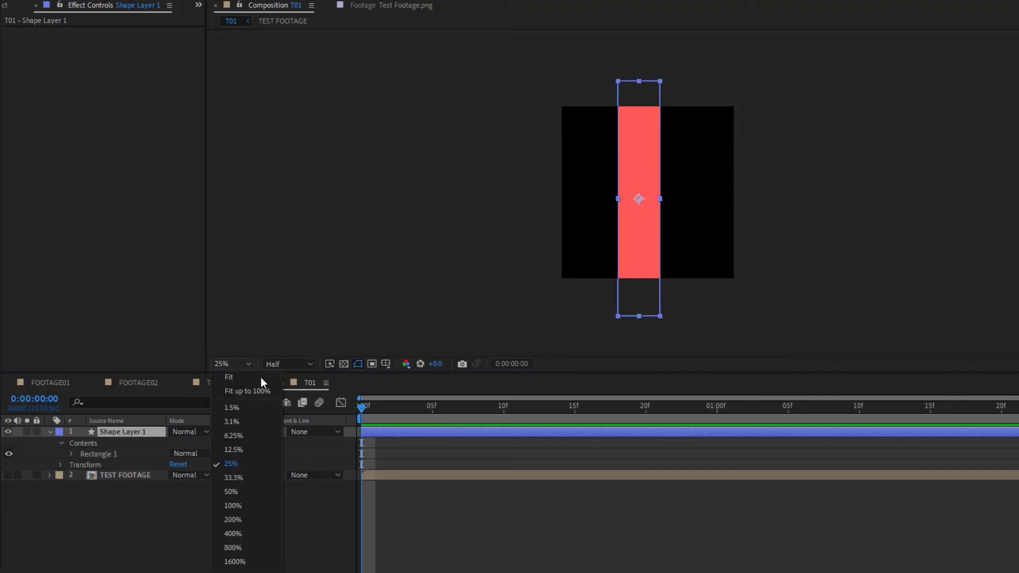
left_click(237, 380)
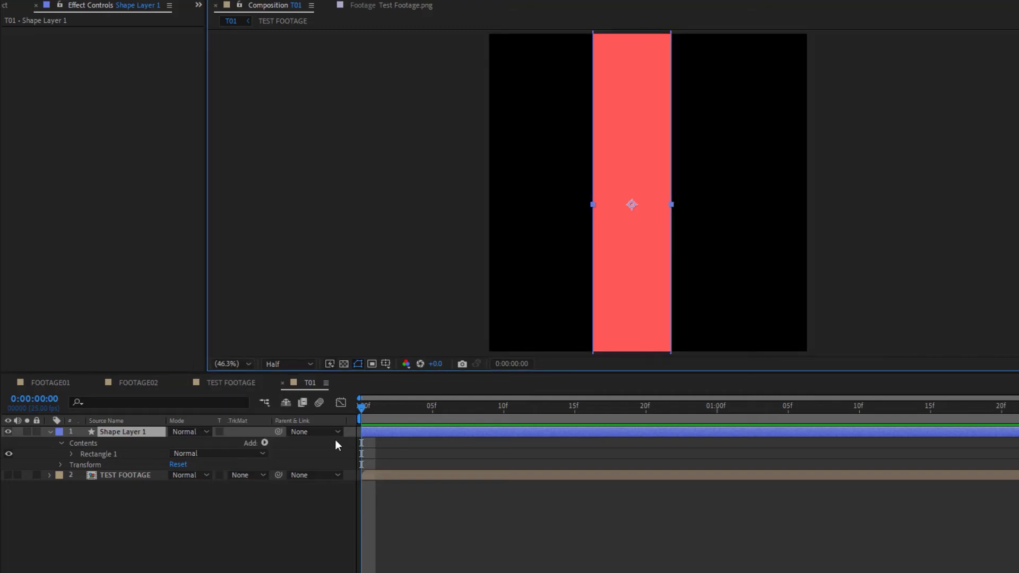
left_click_drag(374, 411, 717, 412)
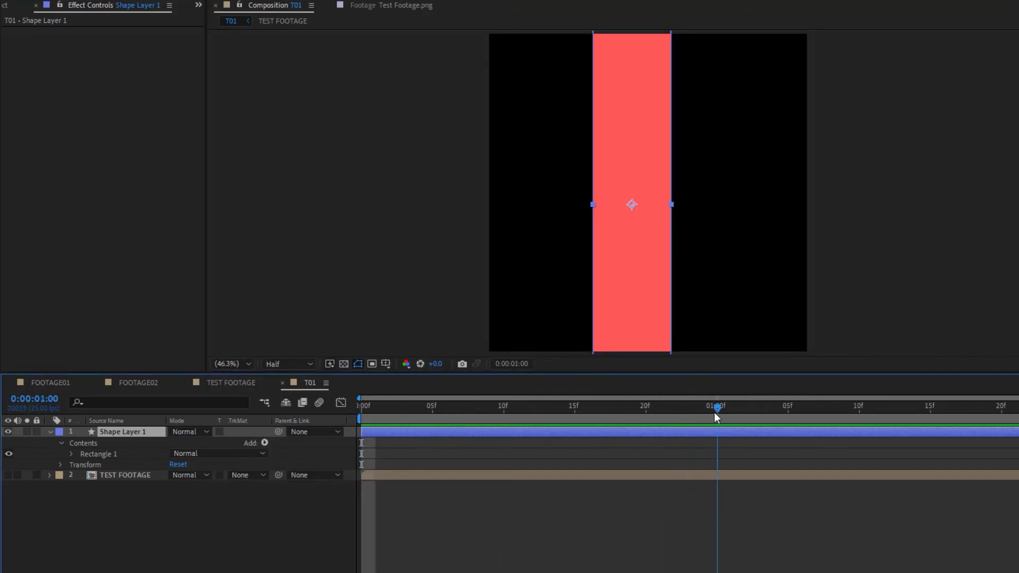
left_click_drag(632, 246, 867, 246)
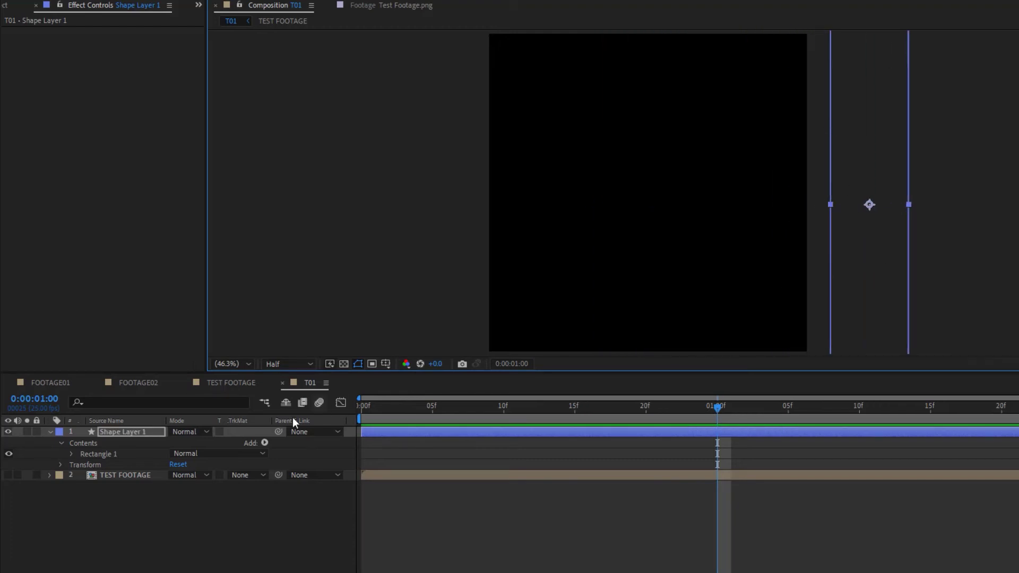
left_click(115, 437)
key("p")
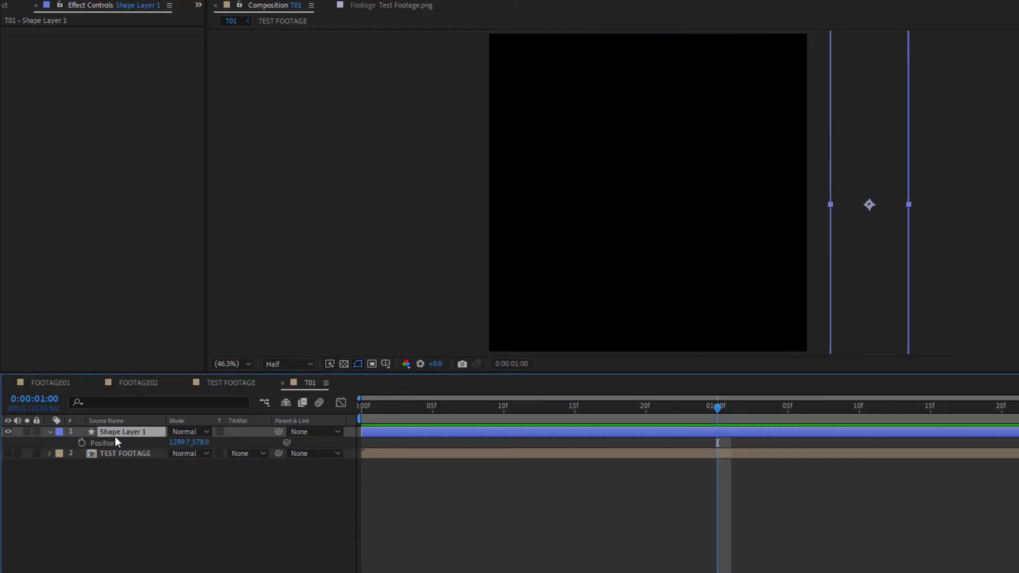
left_click(81, 443)
- At 0:00:00:00, move Shape Layer 1 horizontally beyond the frame's left edge, to about -237, 578, for the starting Position keyframe
left_click_drag(716, 408, 349, 408)
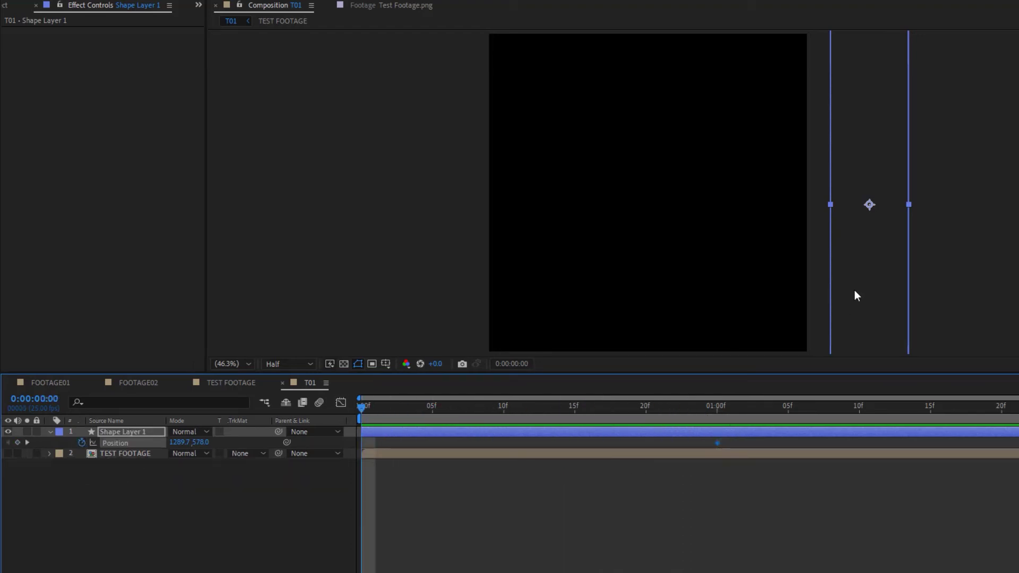
left_click_drag(874, 286, 422, 270)
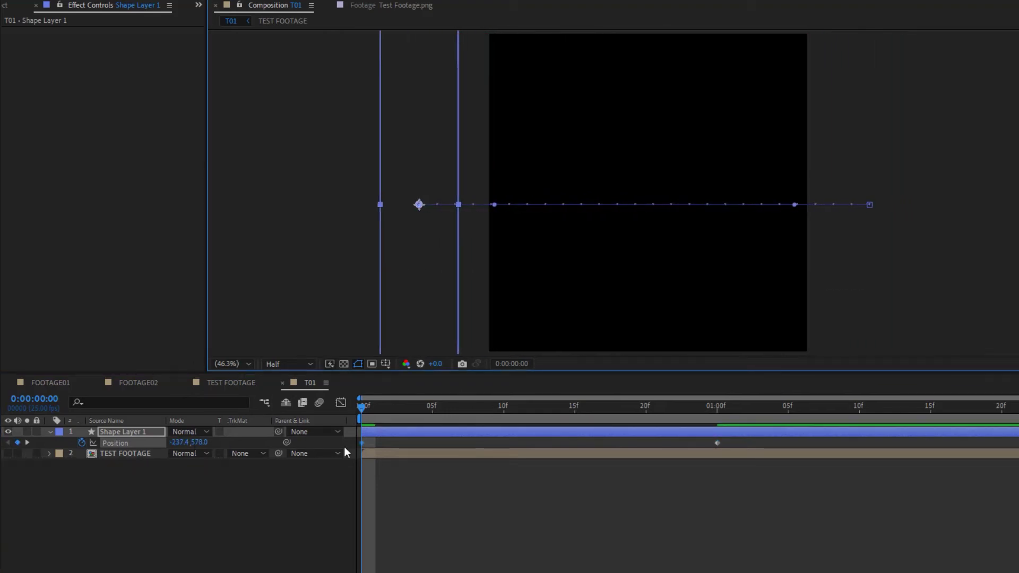
- Preview the rectangle's movement across the T01 composition from the start
left_click(348, 414)
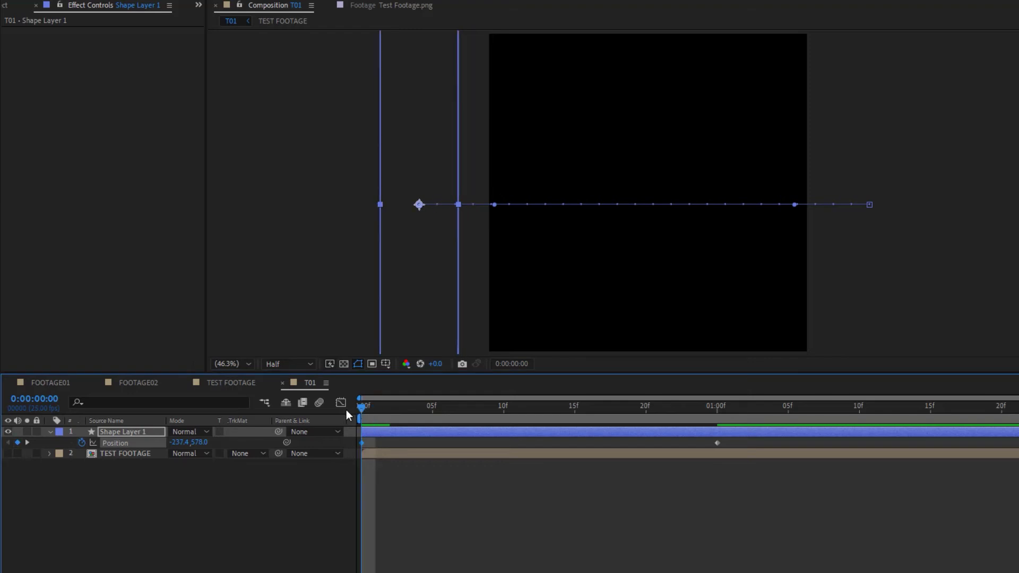
key("space")
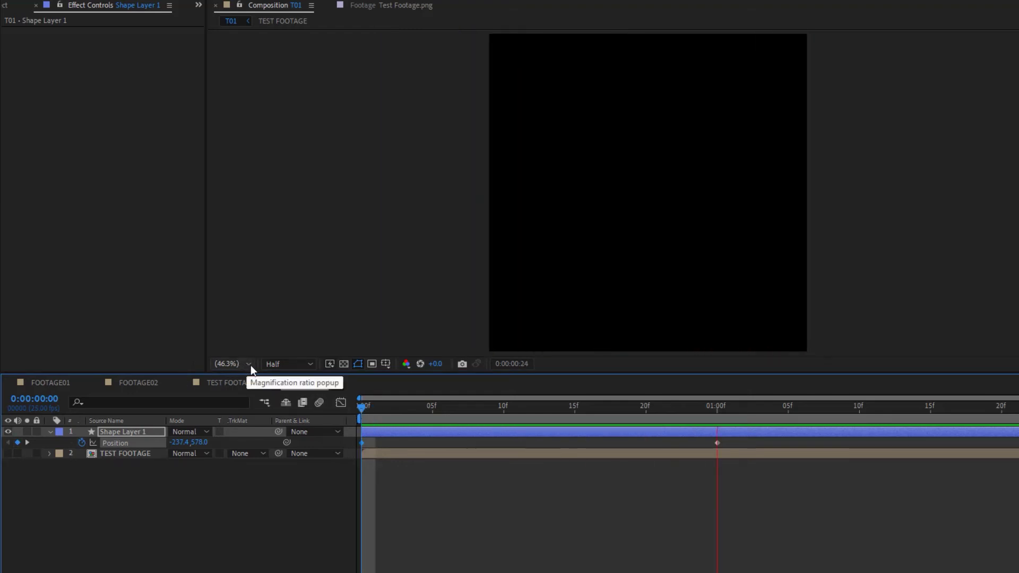
left_click(237, 362)
left_click(234, 382)
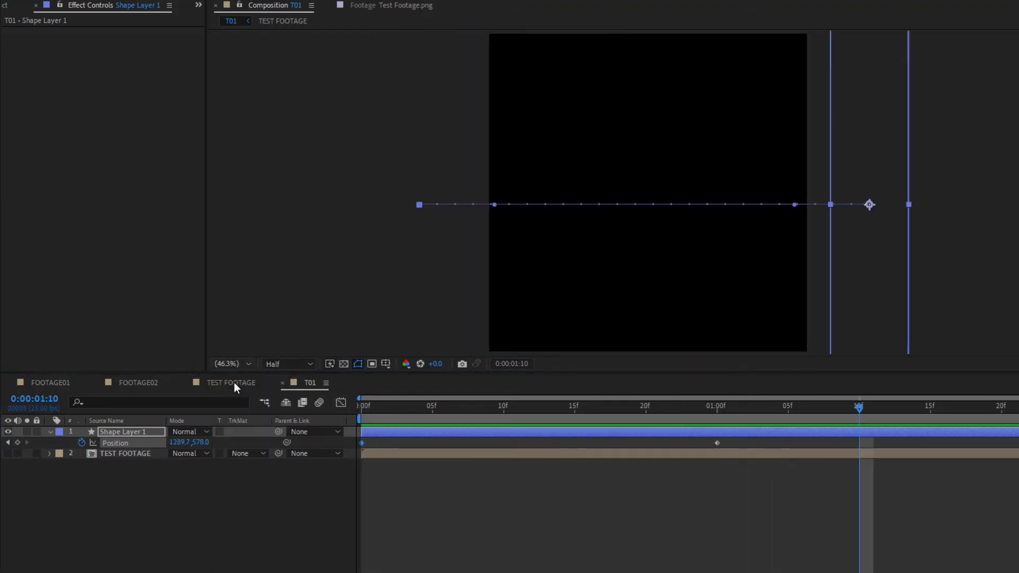
- Apply Easy Ease to both Position keyframes of Shape Layer 1 and display their curves in the Graph Editor
left_click(717, 443)
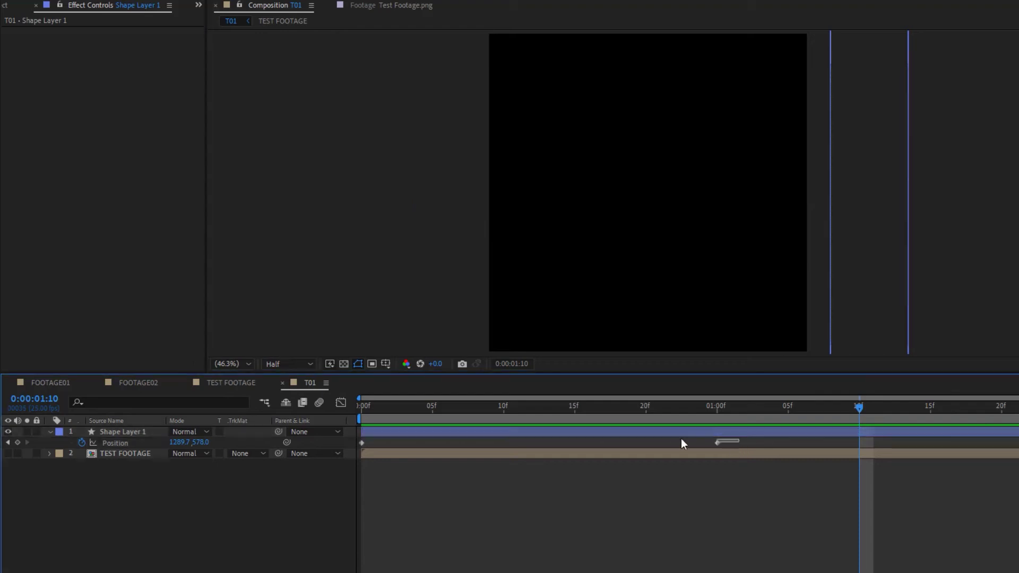
right_click(361, 444)
mouse_move(494, 432)
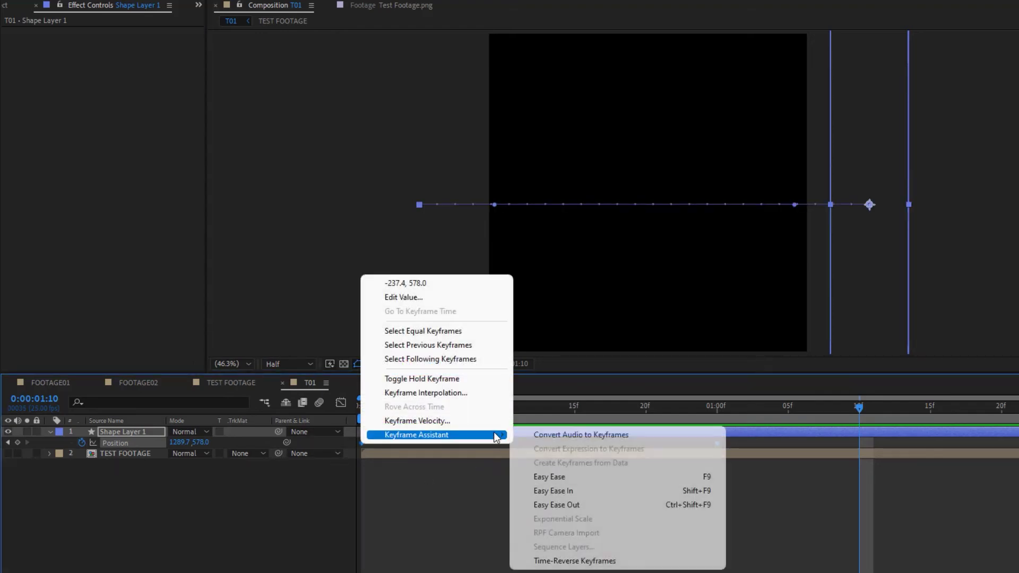
left_click(571, 476)
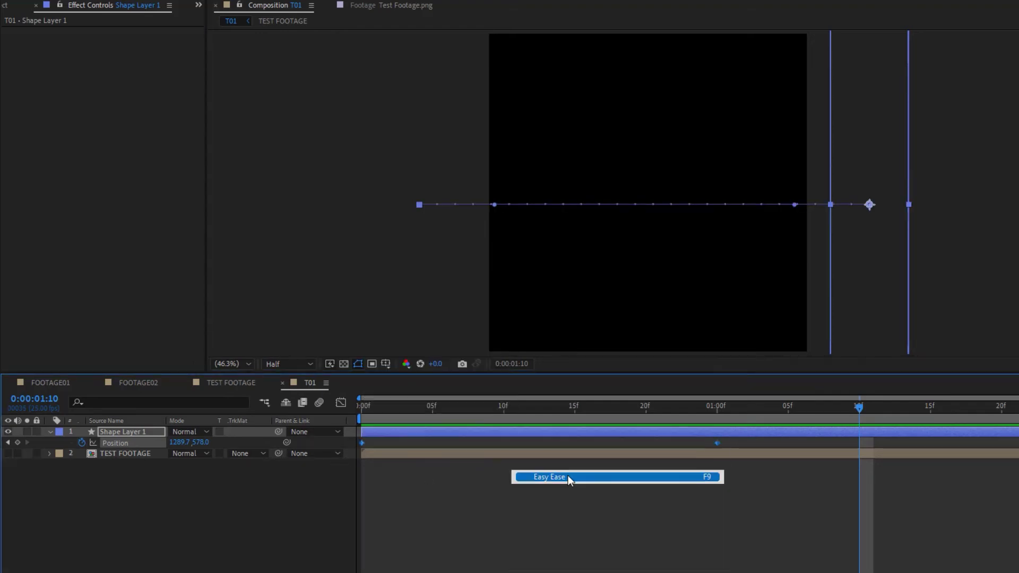
left_click(343, 405)
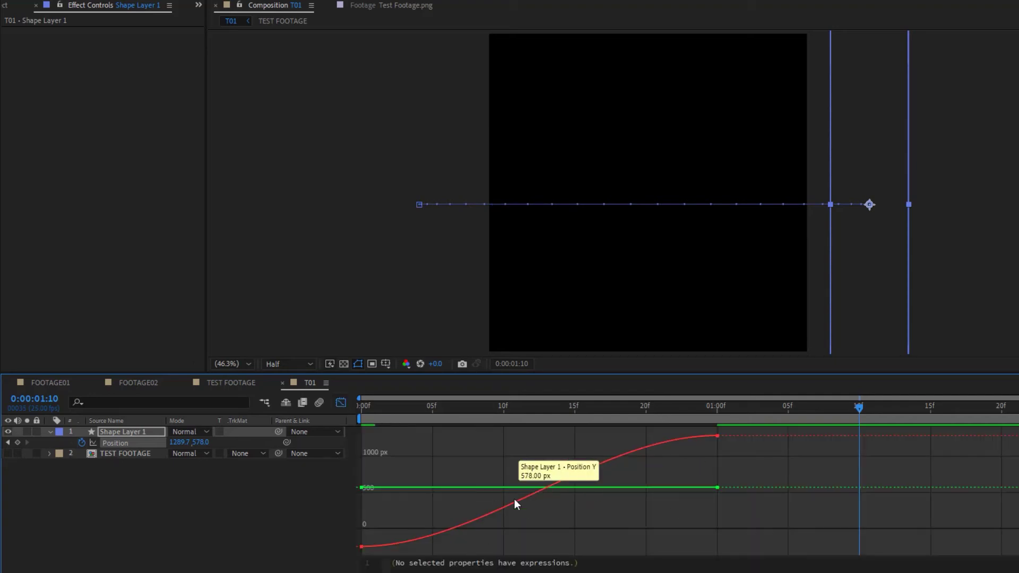
- Show the speed graph for Shape Layer 1's Position and adjust both keyframes' influence so speed peaks near frame 5 with a long slow-down
right_click(496, 448)
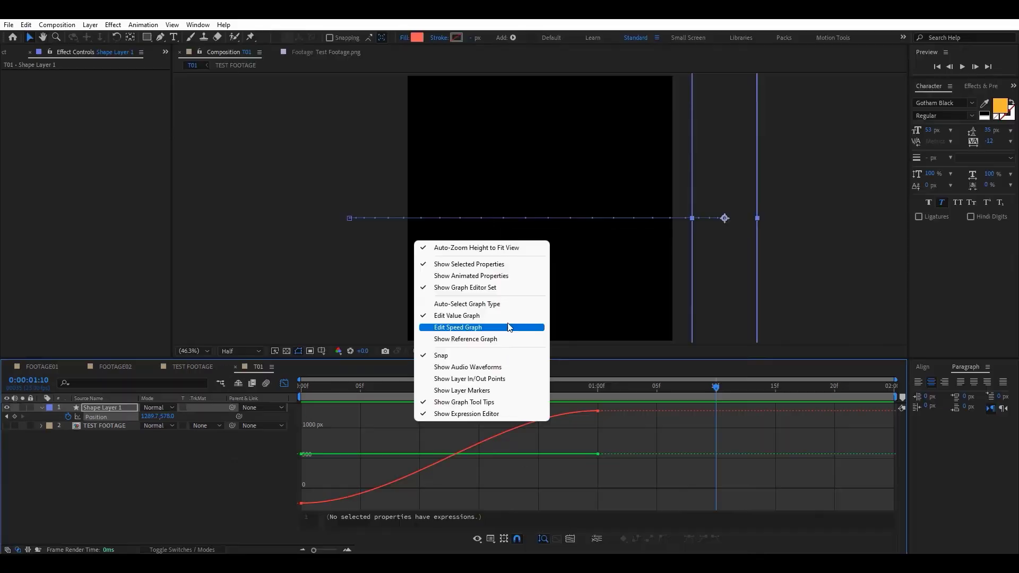
left_click(465, 327)
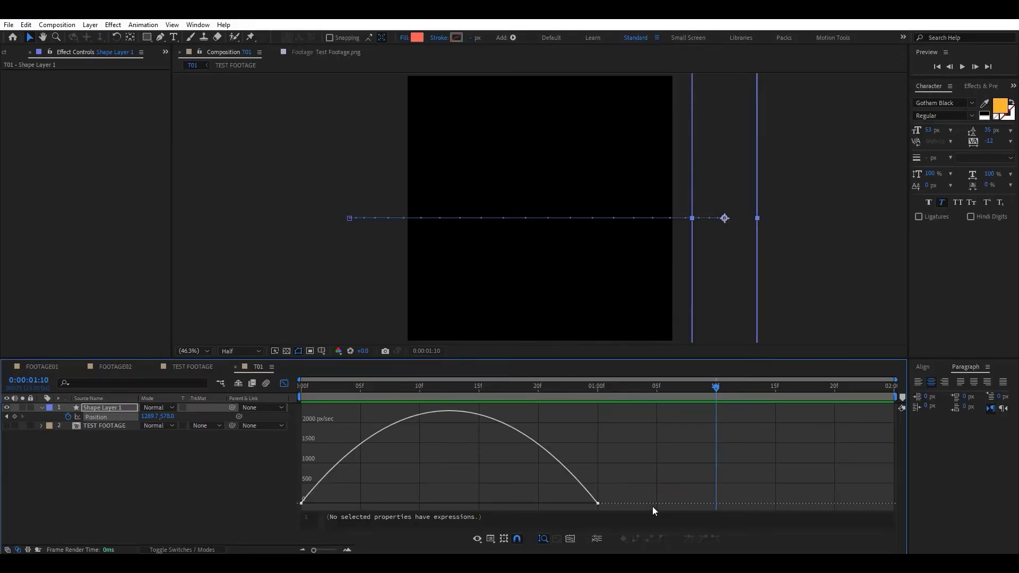
left_click_drag(643, 466, 449, 503)
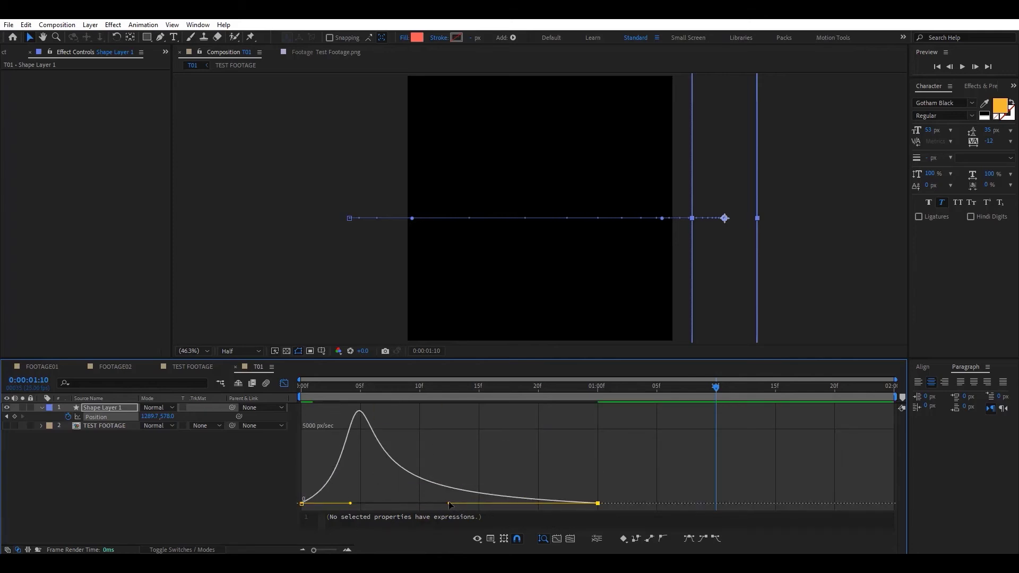
left_click_drag(350, 504, 421, 504)
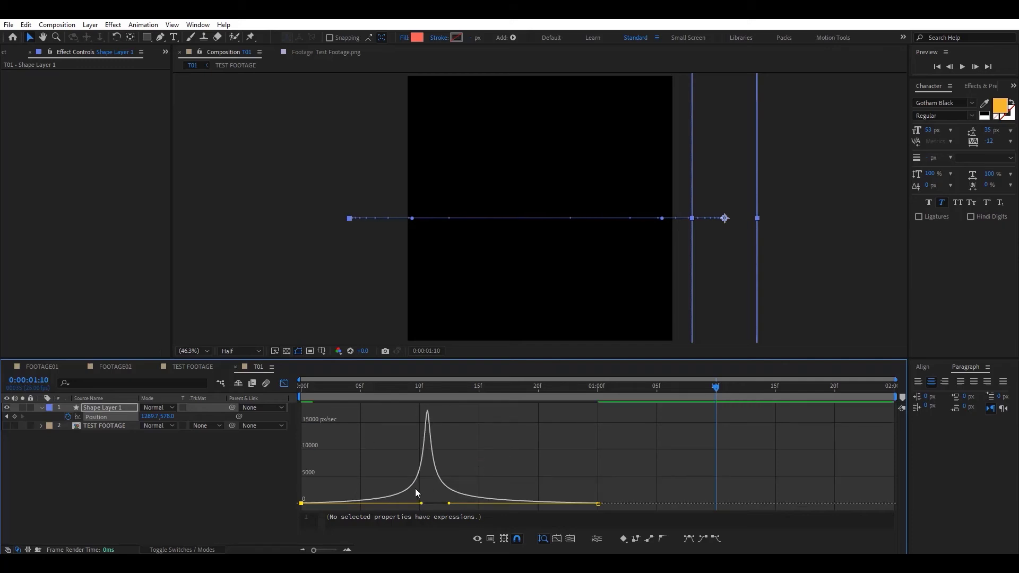
key("ctrl+z")
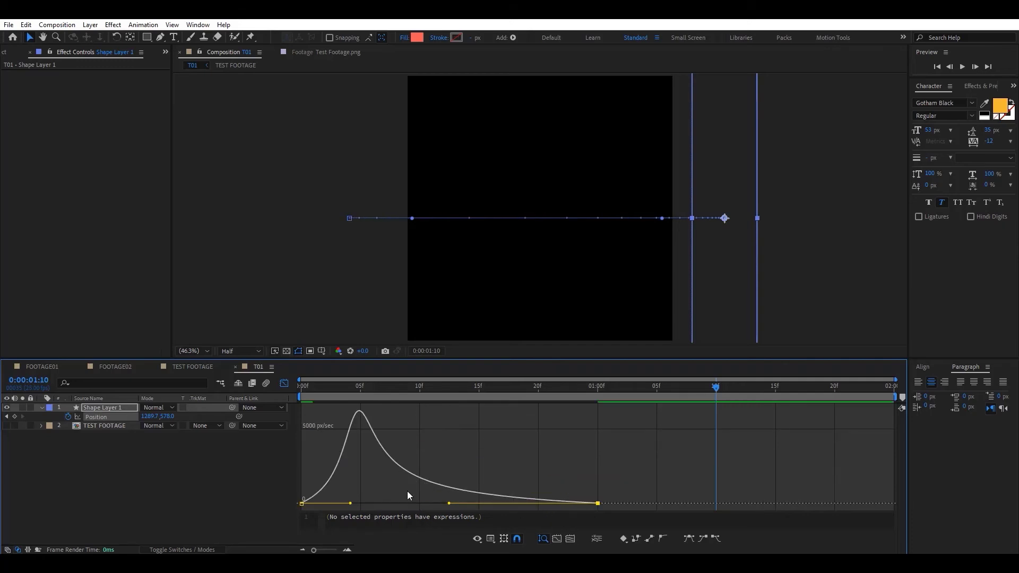
- Leave the Graph Editor and preview the rectangle's reshaped movement from 0:00:00:00
left_click(285, 383)
left_click_drag(401, 385, 306, 438)
key("space")
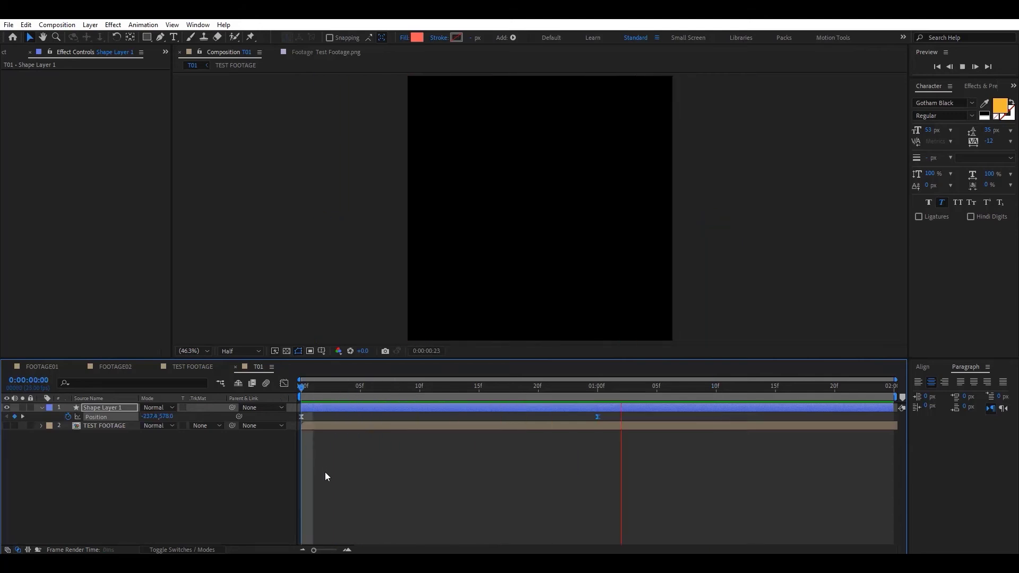
key("space")
- Make the TEST FOOTAGE layer visible and preview the rectangle sweeping over it, stopping at 0:00:00:07
key("k")
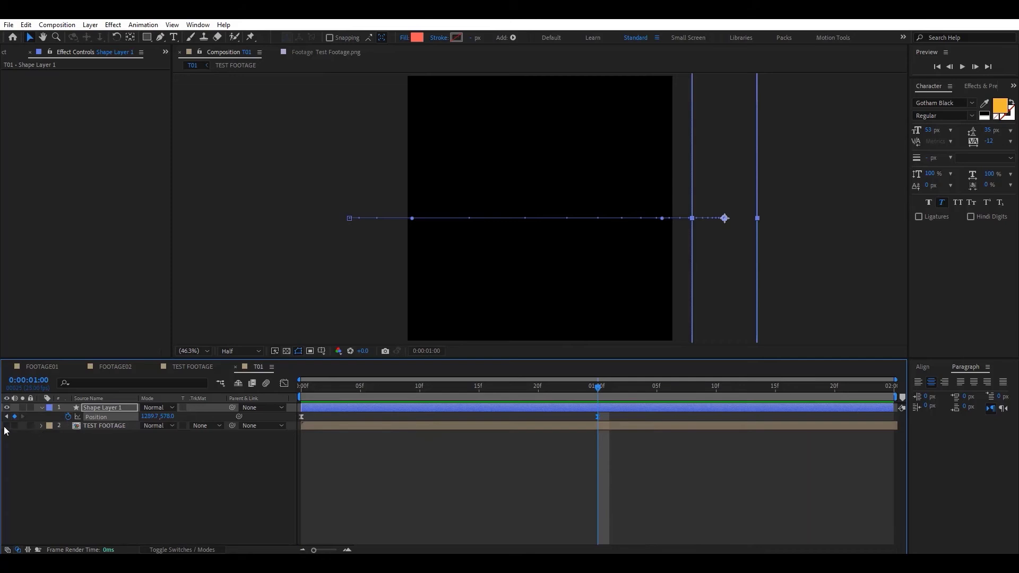
left_click_drag(402, 386, 313, 394)
key("space")
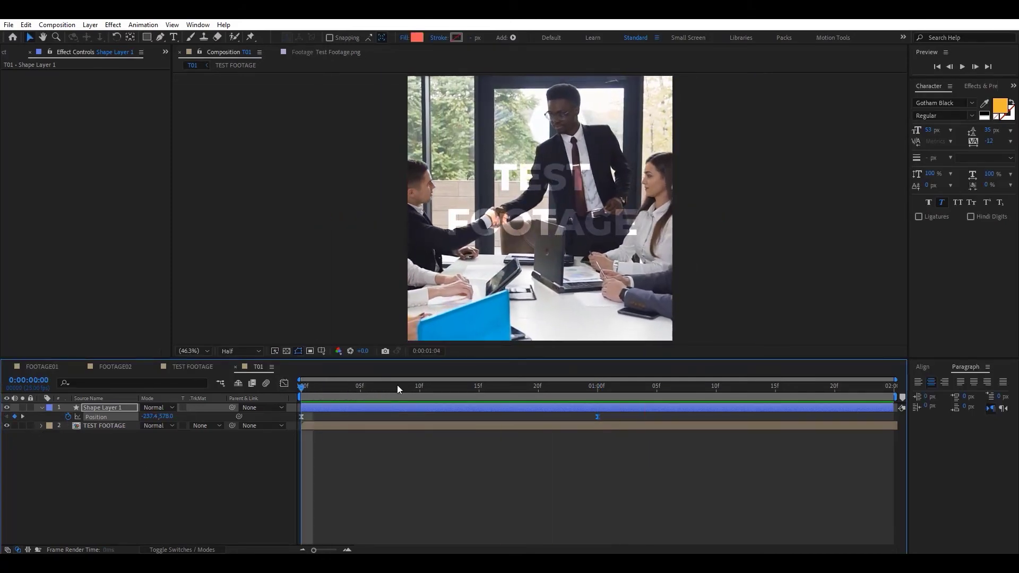
left_click_drag(569, 392, 384, 387)
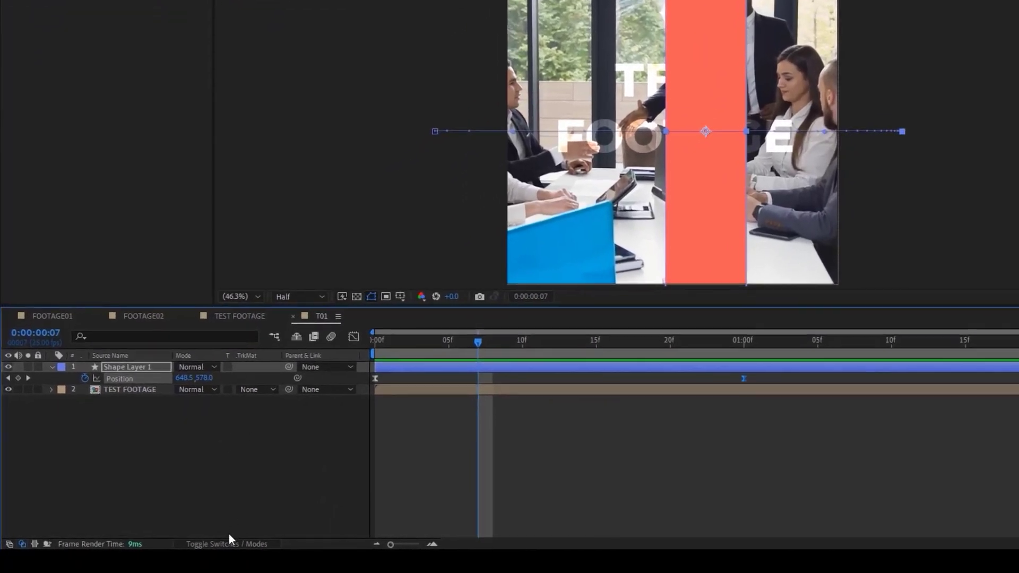
- Turn Shape Layer 1 into an adjustment layer and rename it Rec01
left_click(226, 545)
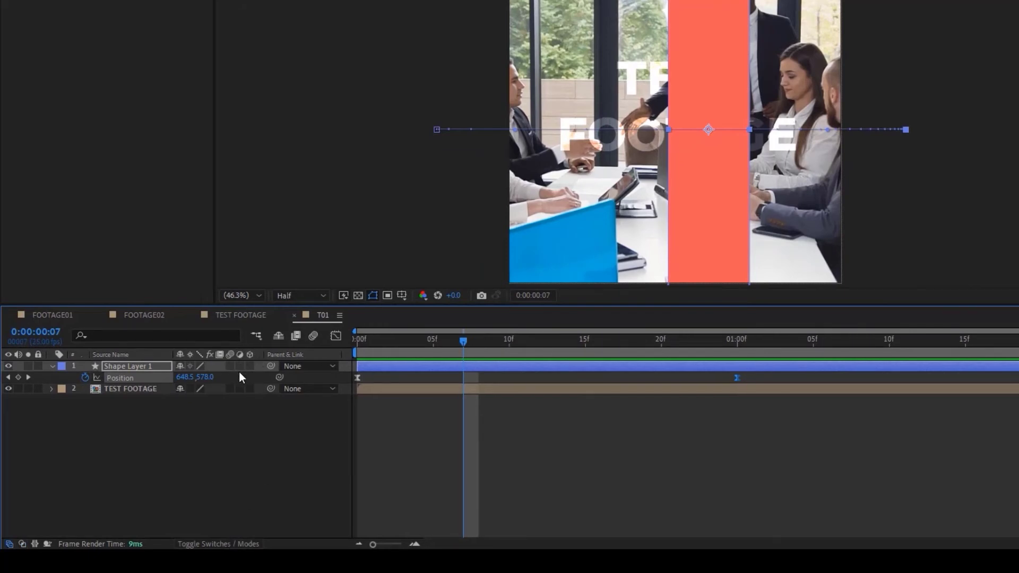
left_click(240, 366)
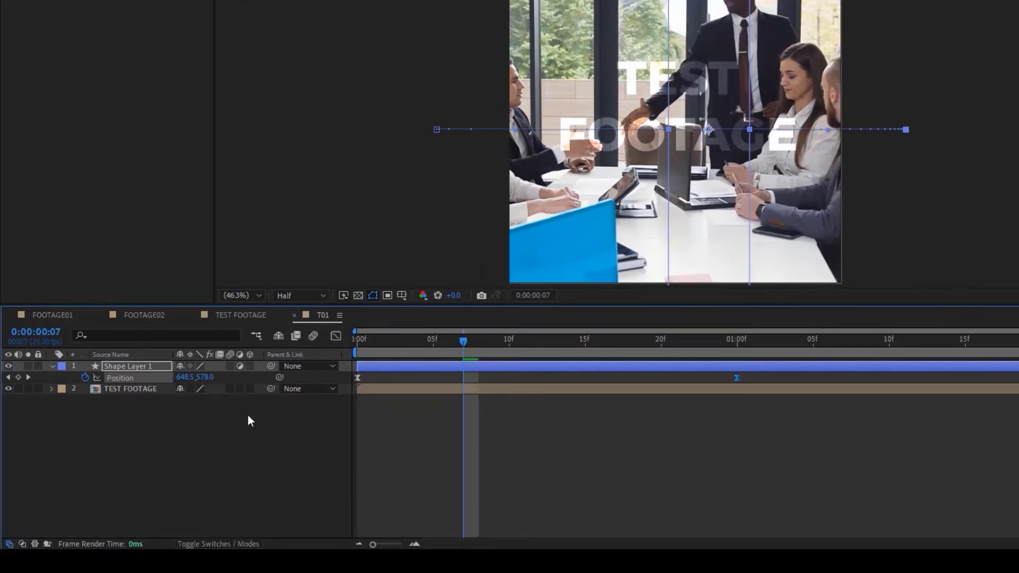
left_click(141, 366)
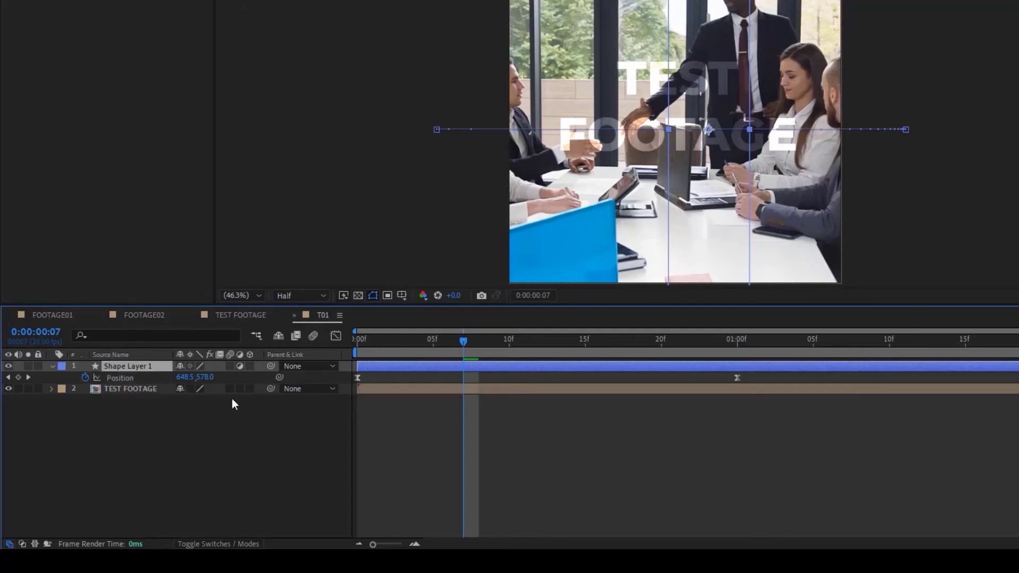
left_click(144, 355)
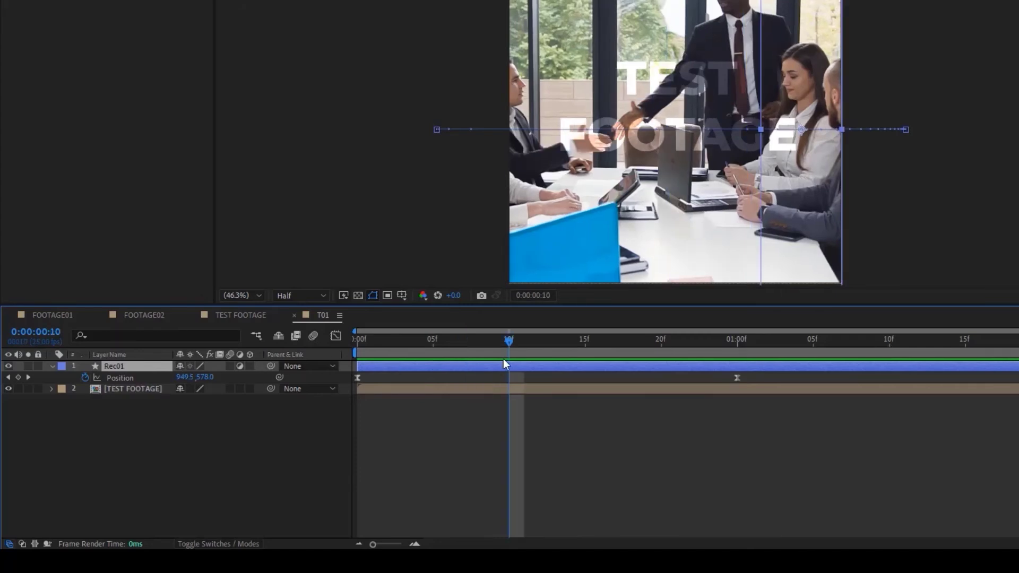
- Add T01 to the Render Queue and apply the Tint effect to the Rec01 adjustment layer
key("ctrl+m")
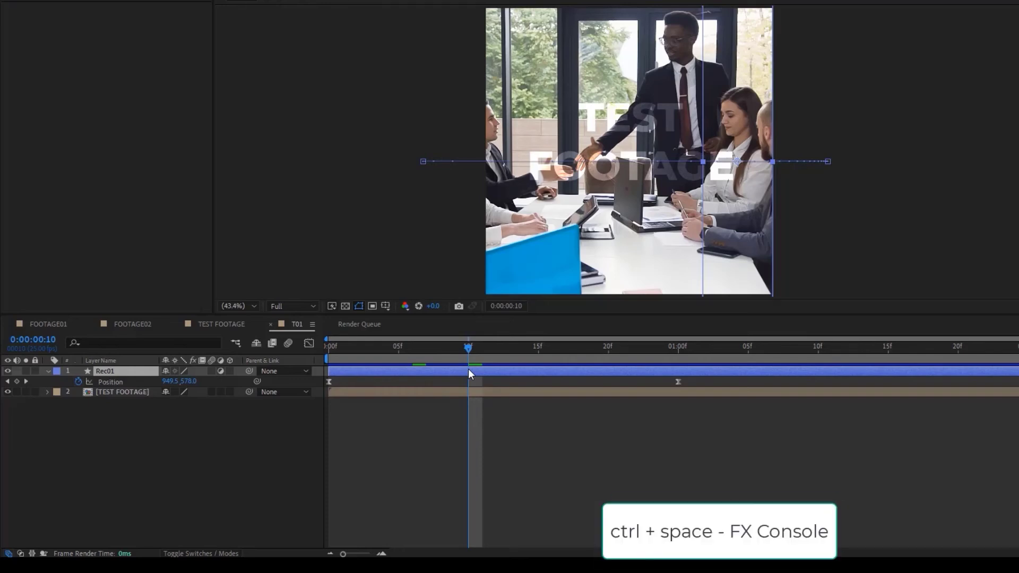
key("ctrl+space")
type("tint")
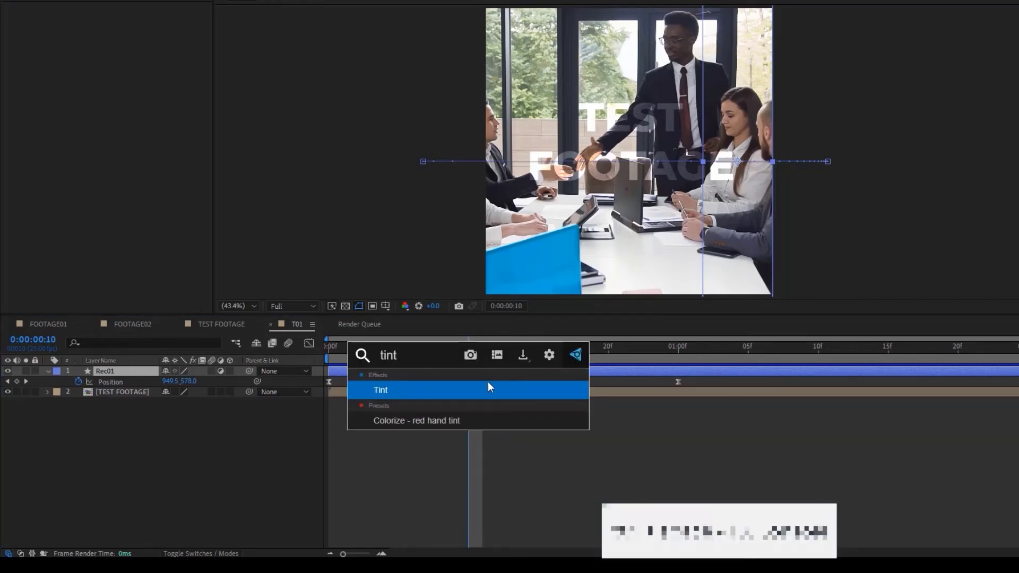
left_click(483, 389)
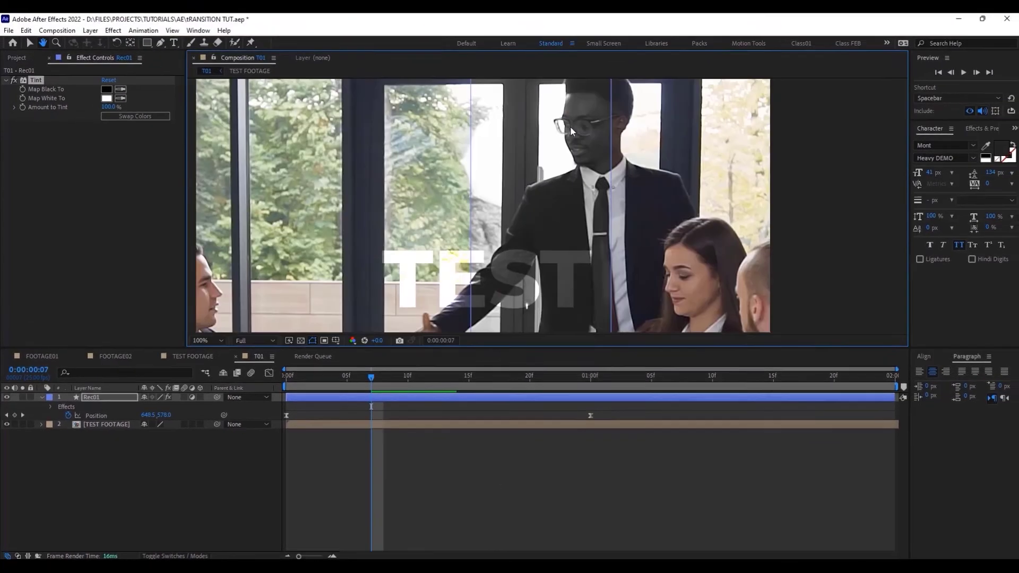
key("v")
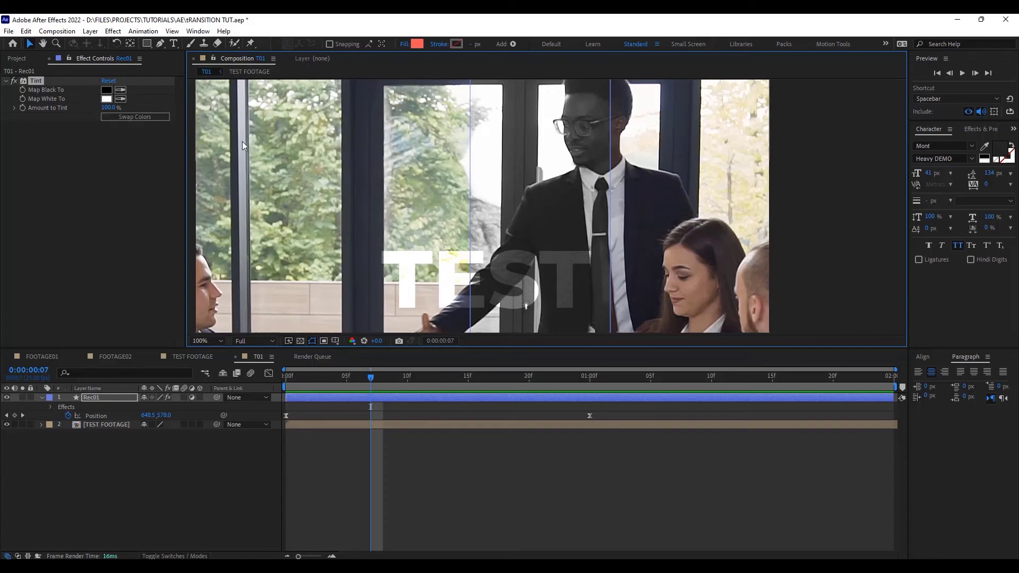
- Set the Tint effect's Map White To color on Rec01 to pink, FF008B
left_click(107, 99)
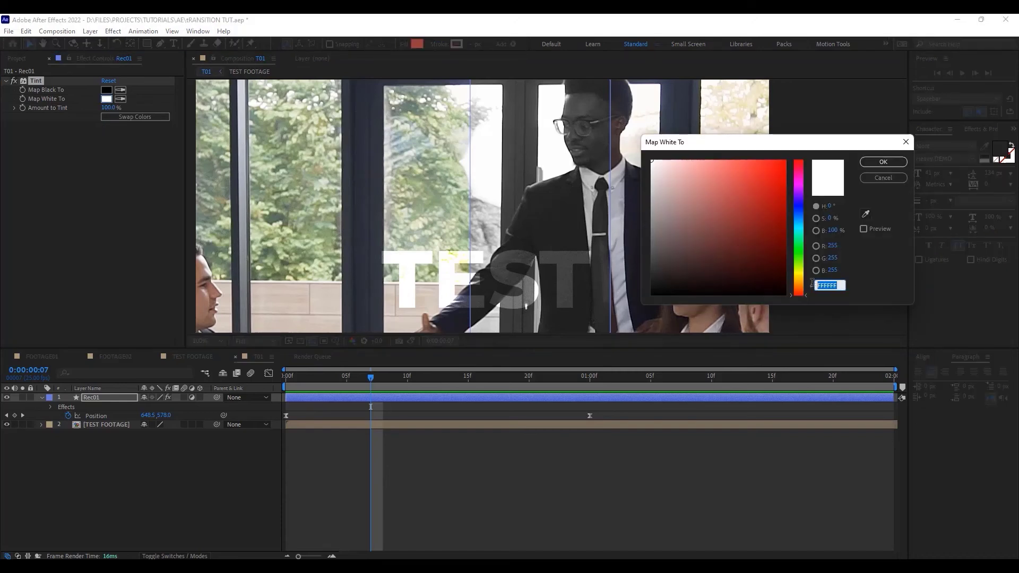
type("FF008B")
key("Tab")
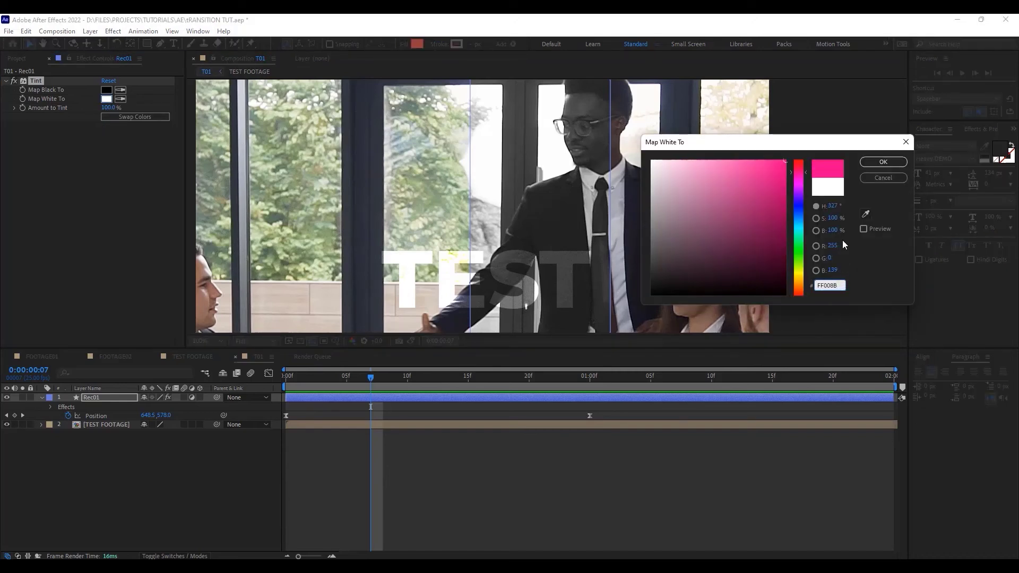
left_click(874, 161)
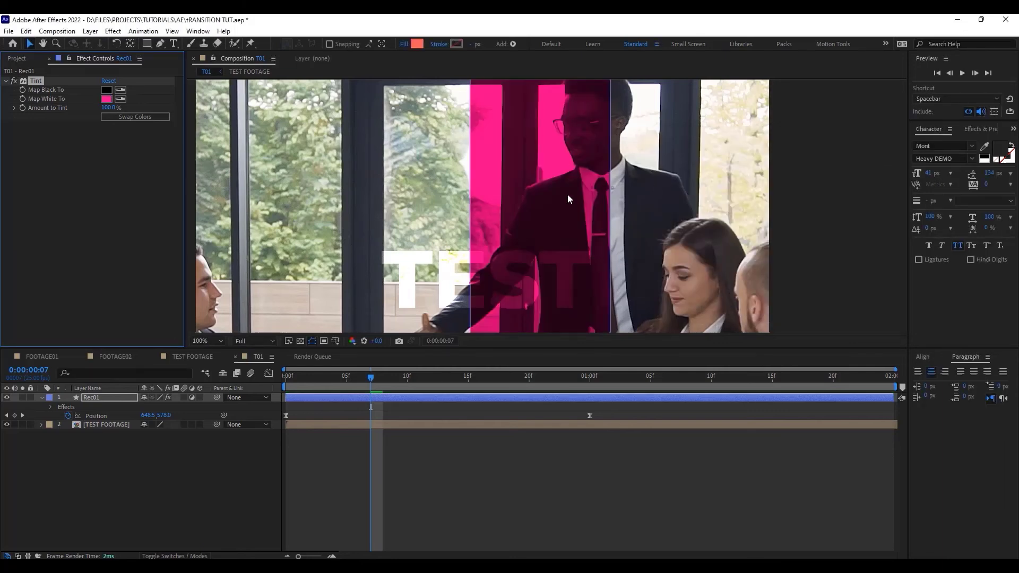
- Apply the Transform effect to Rec01 in addition to its Tint effect
scroll(568, 193, "down", 1)
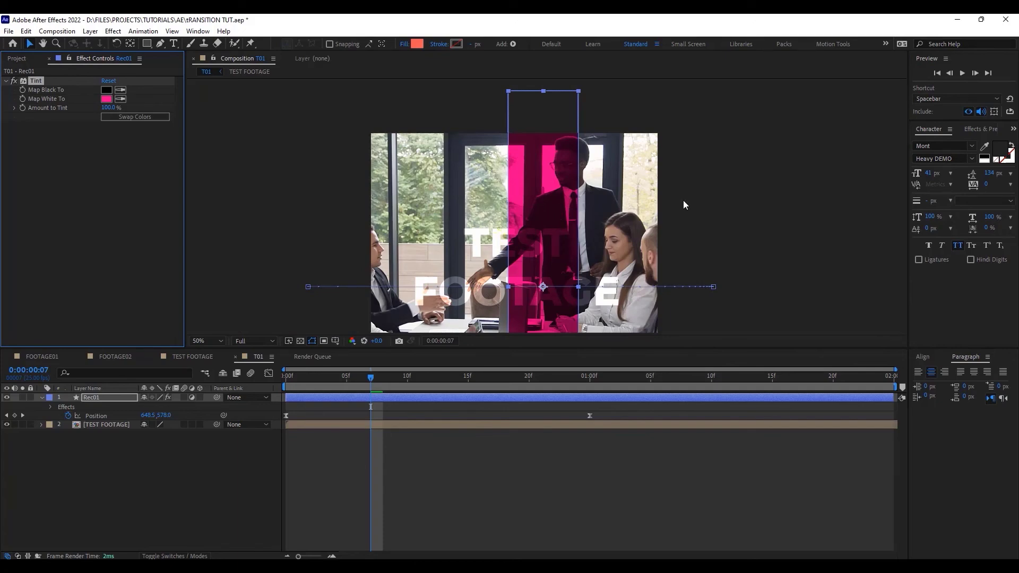
key("ctrl+space")
type("trans")
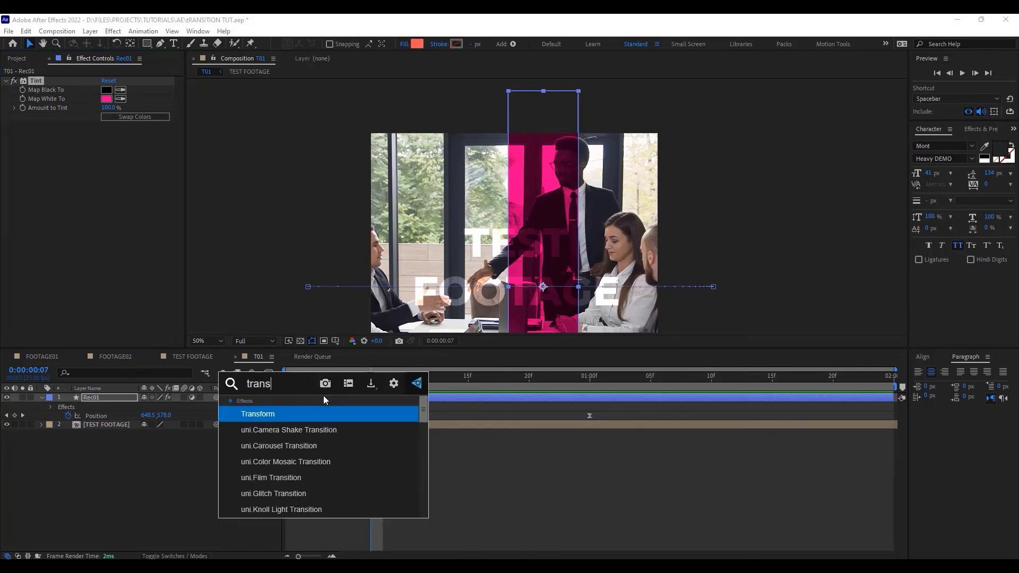
type("f")
key("Return")
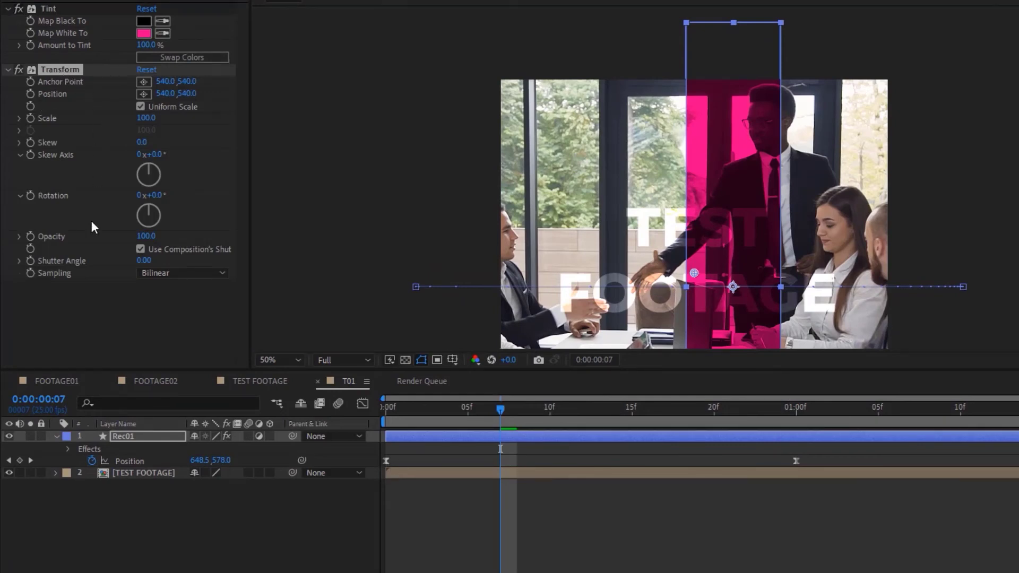
- Examine Rec01's own layer transform properties in the timeline for comparison with the Transform effect's settings
left_click(108, 433)
left_click(56, 436)
left_click(56, 437)
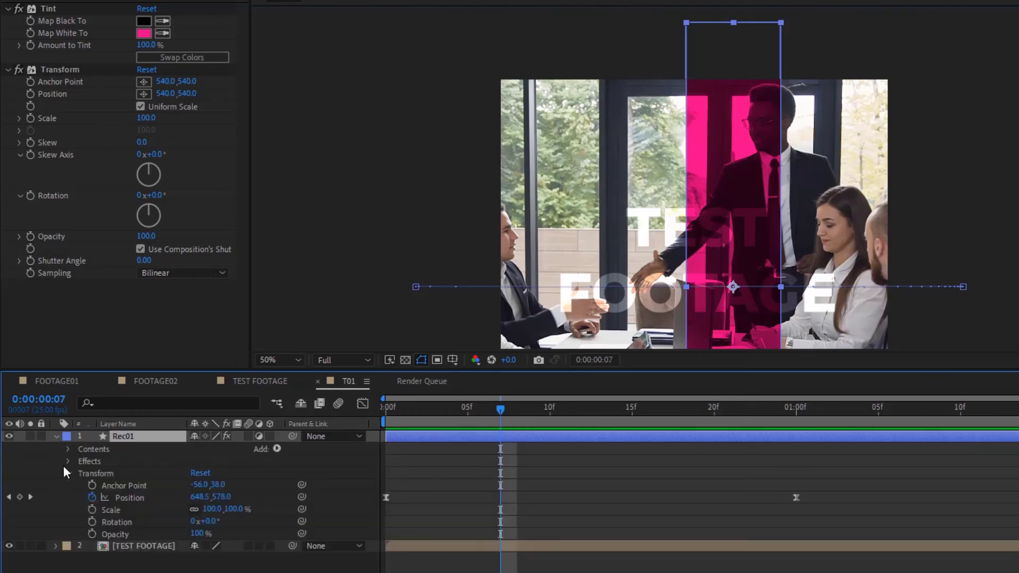
left_click(54, 435)
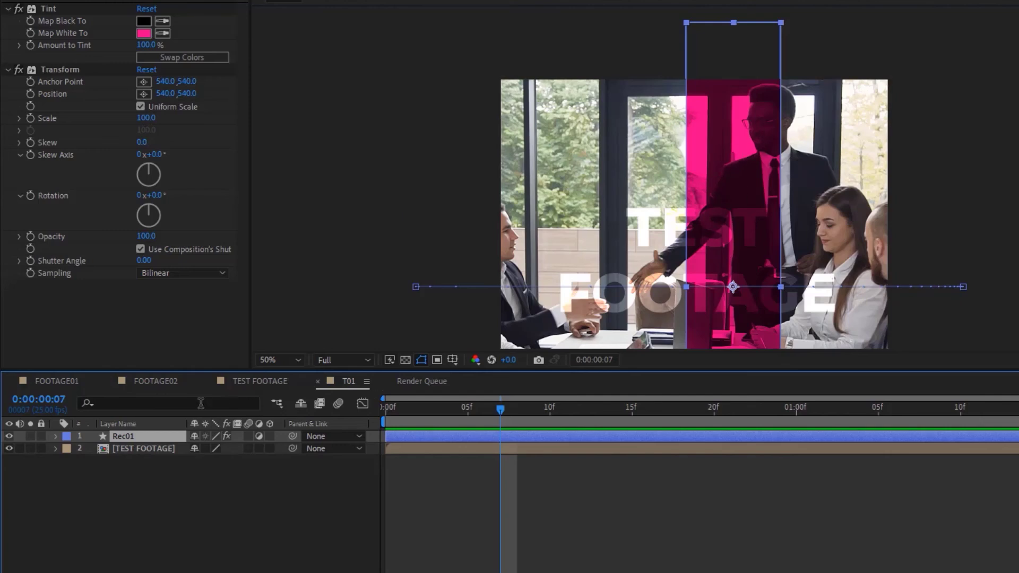
left_click(56, 437)
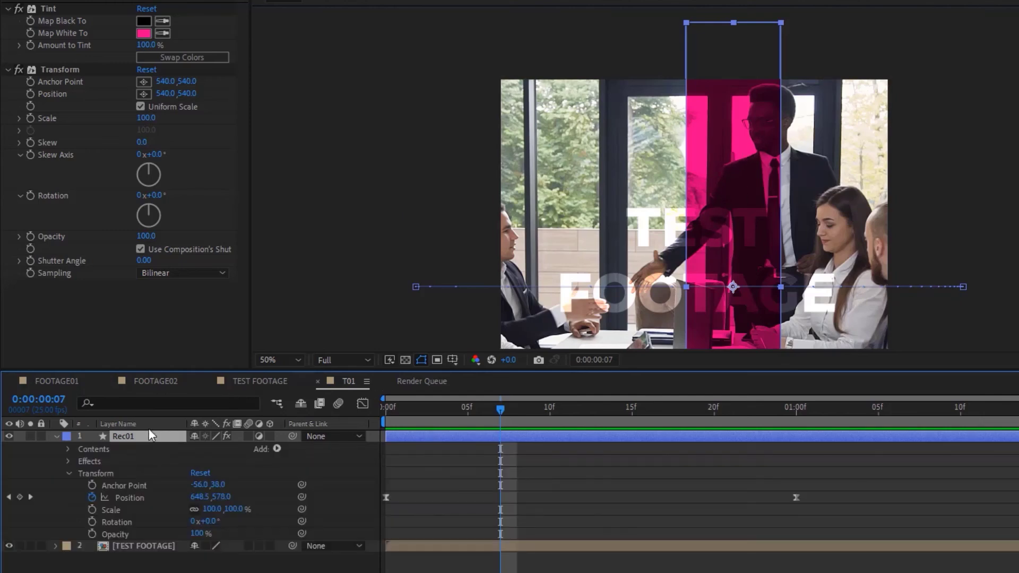
left_click(57, 436)
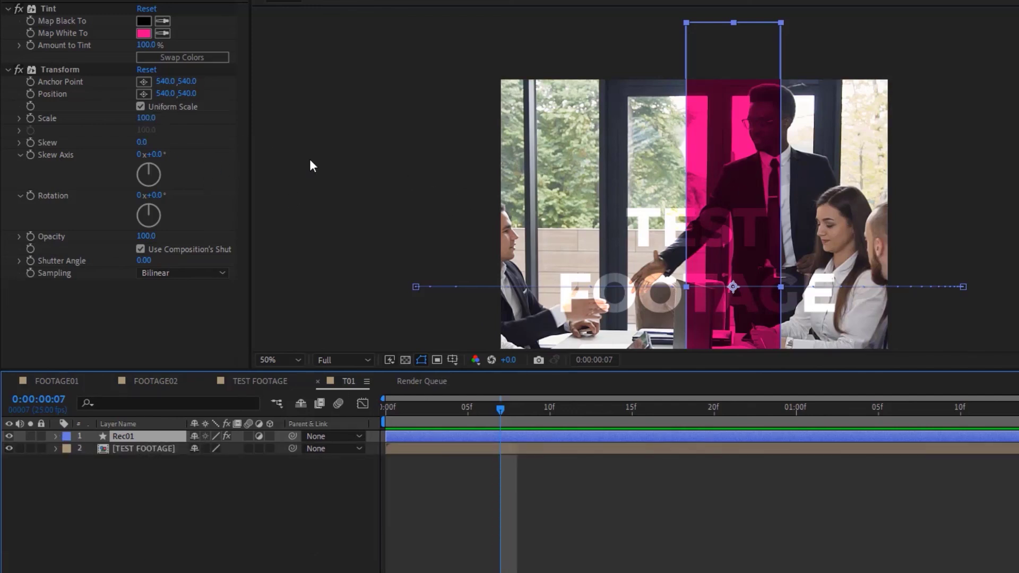
- Set the Transform effect's Scale on Rec01 to 110 and inspect the enlarged footage inside the tinted strip
left_click(149, 119)
type("110")
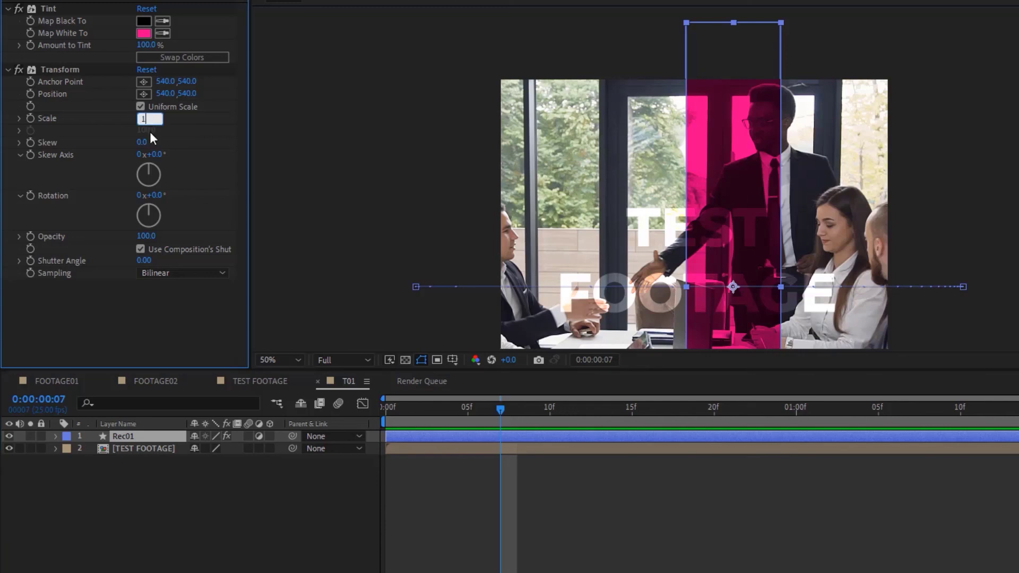
key("Return")
left_click_drag(738, 197, 708, 131)
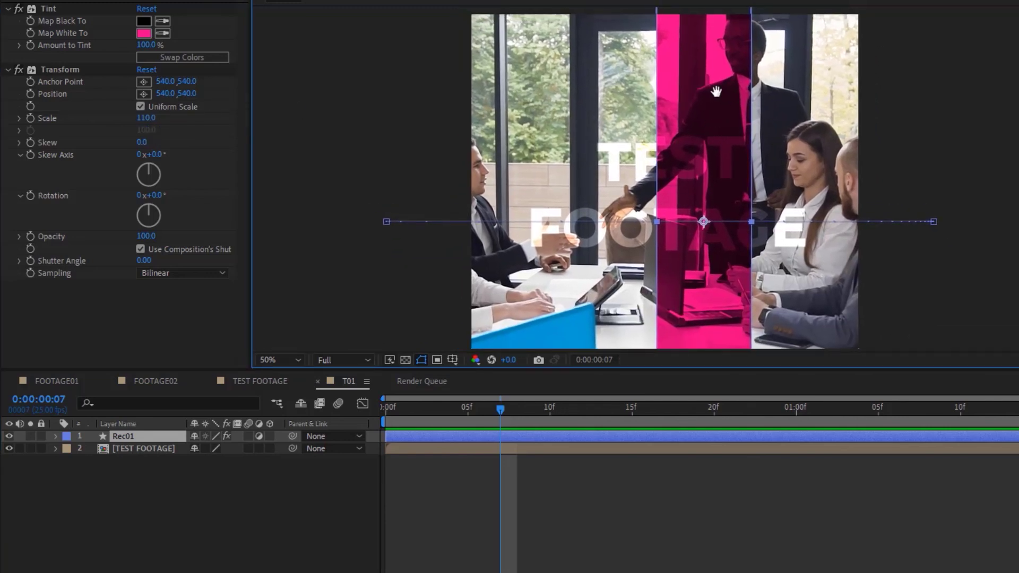
scroll(728, 157, "up", 1)
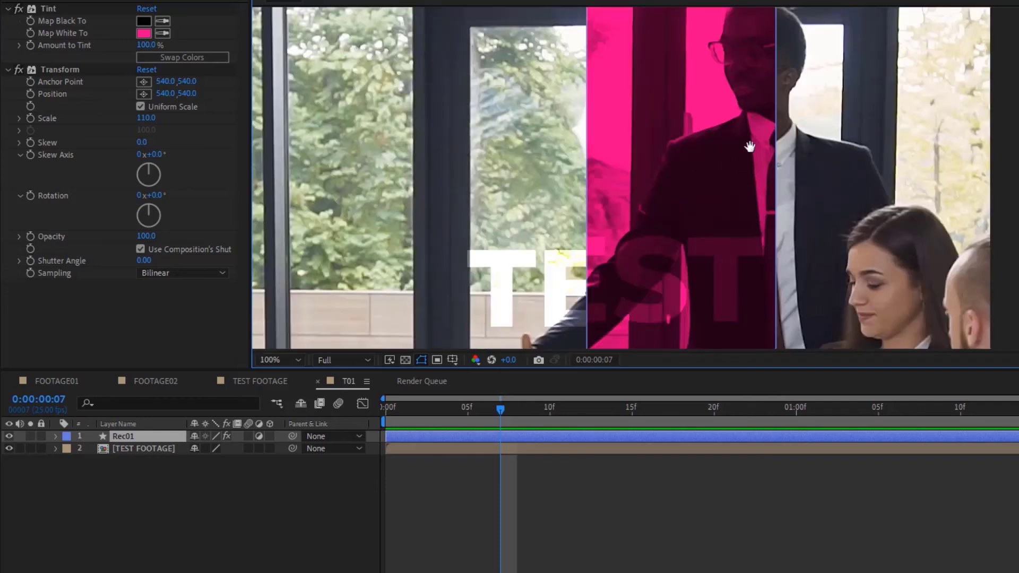
scroll(733, 117, "up", 2)
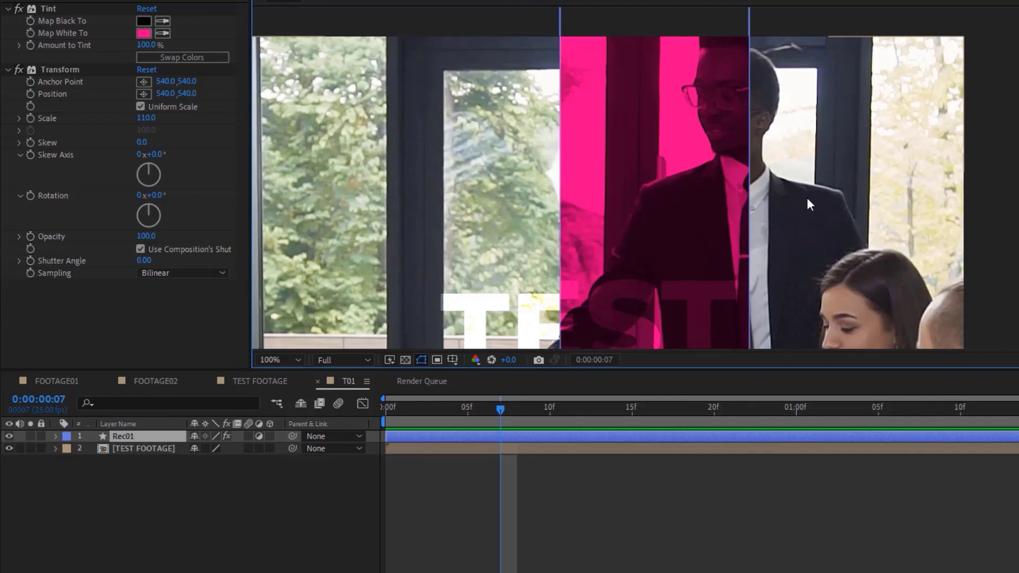
- Preview the tinted strip sweeping across the whole T01 frame from the start, and select Rec01 at 0:00:00:08
left_click_drag(501, 409, 291, 366)
left_click(291, 365)
left_click(287, 381)
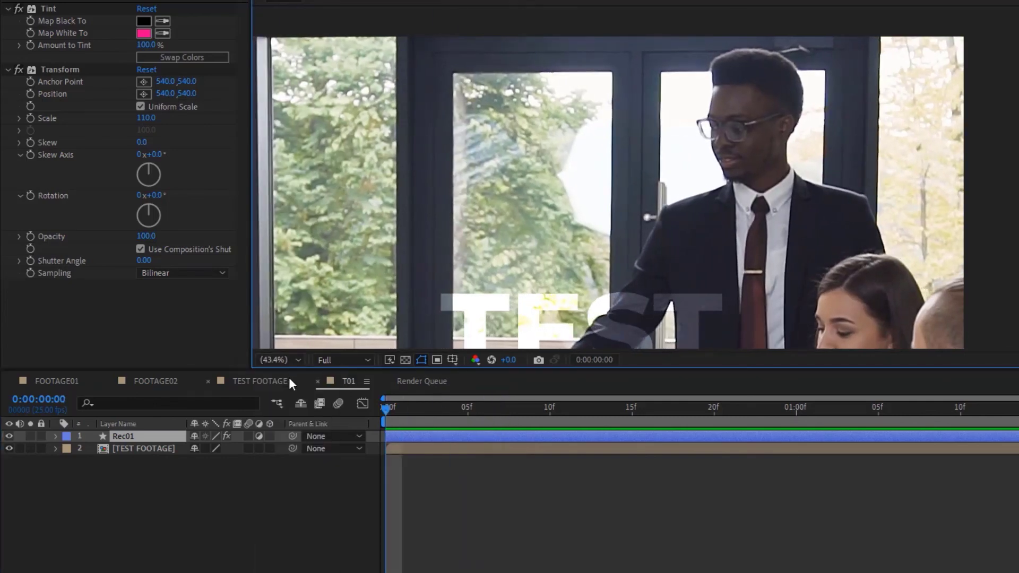
left_click(501, 519)
key("space")
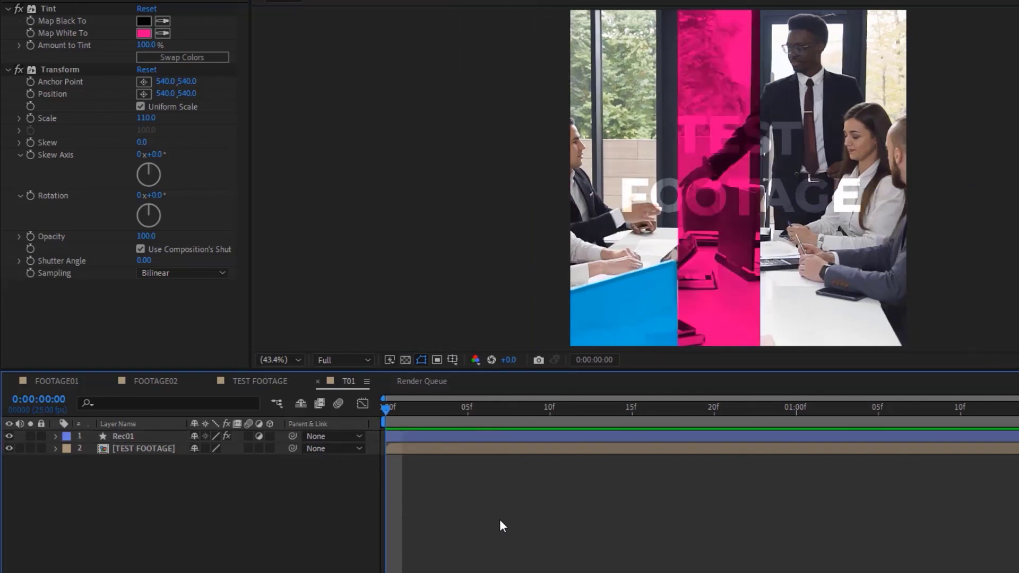
left_click_drag(403, 413, 517, 430)
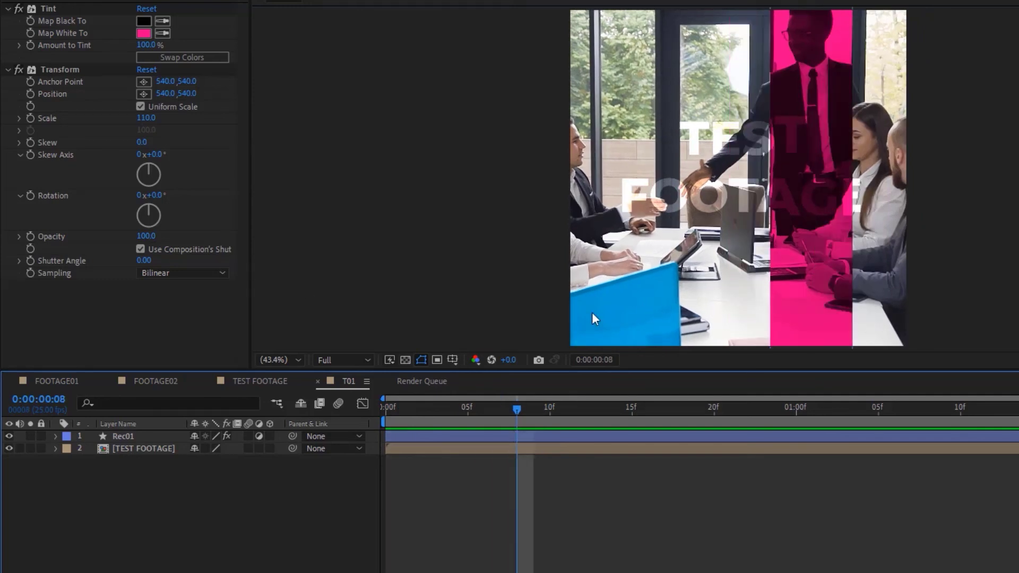
left_click(455, 438)
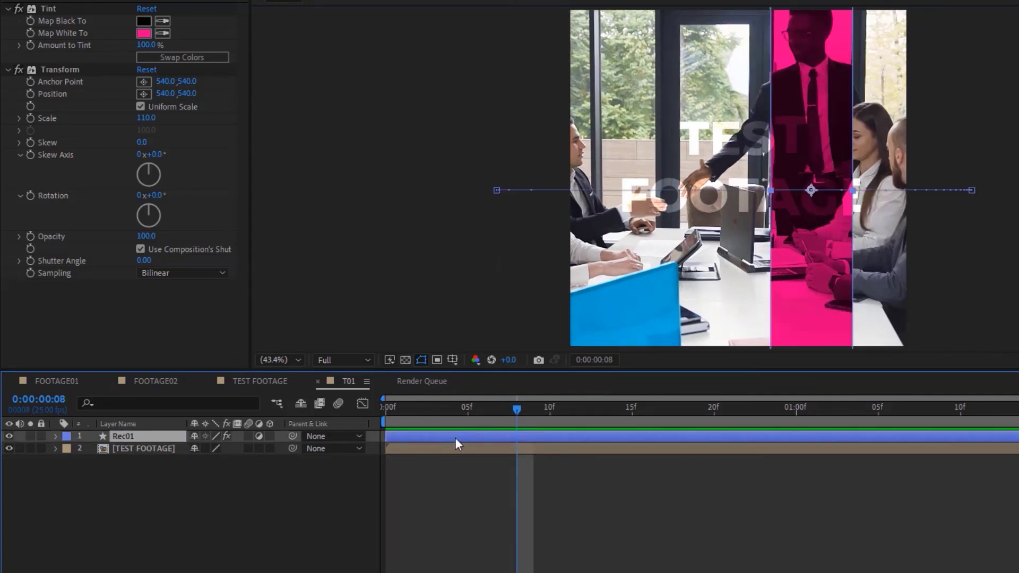
- Apply the Curves effect to Rec01 and raise the RGB curve's midtones to brighten the tinted strip
key("ctrl+space")
type("curve")
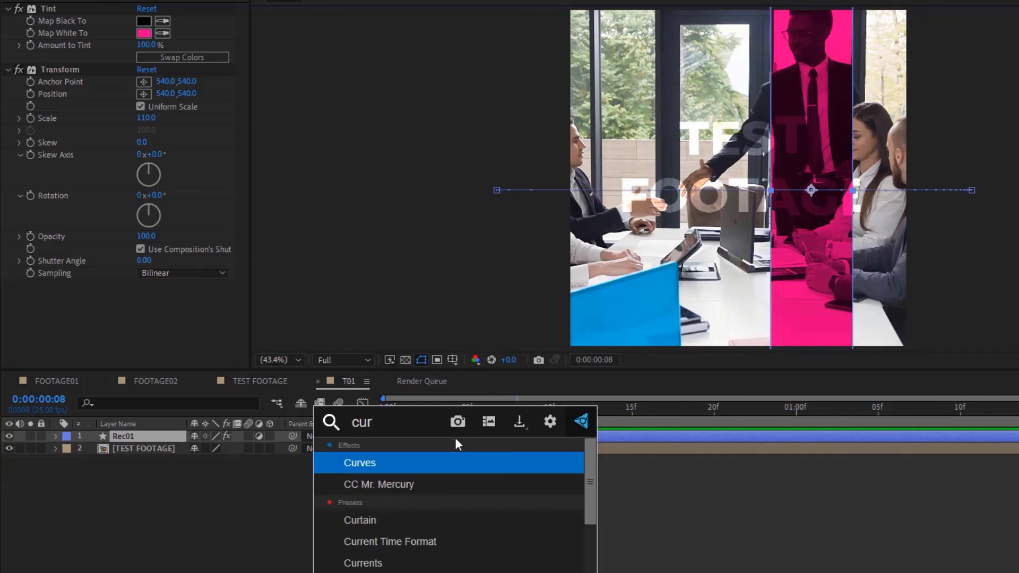
left_click(400, 463)
scroll(232, 218, "down", 5)
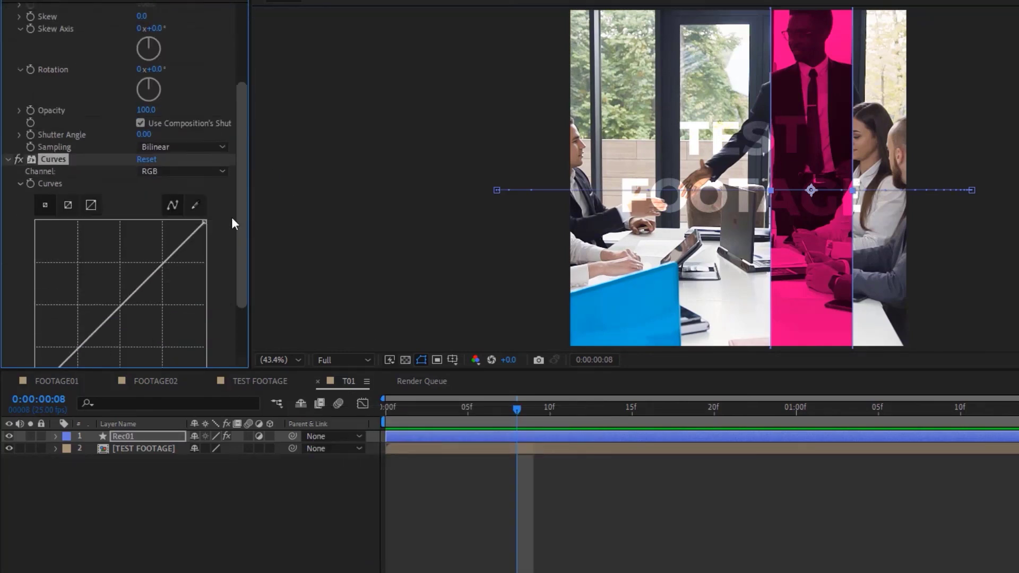
left_click_drag(117, 237, 101, 217)
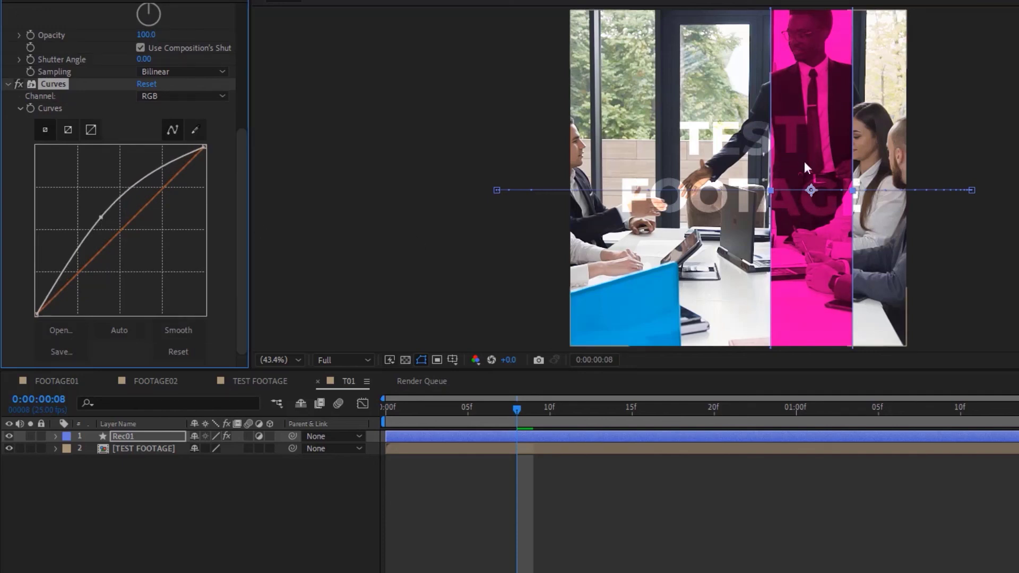
- Apply the Fast Box Blur effect to Rec01 in addition to its Curves effect
scroll(823, 120, "up", 3)
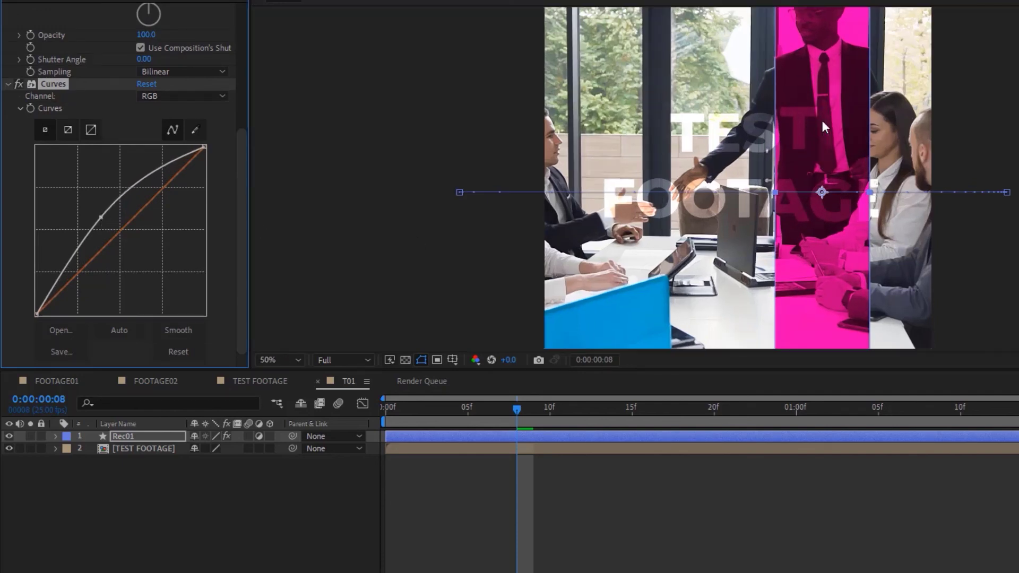
left_click_drag(933, 67, 787, 280)
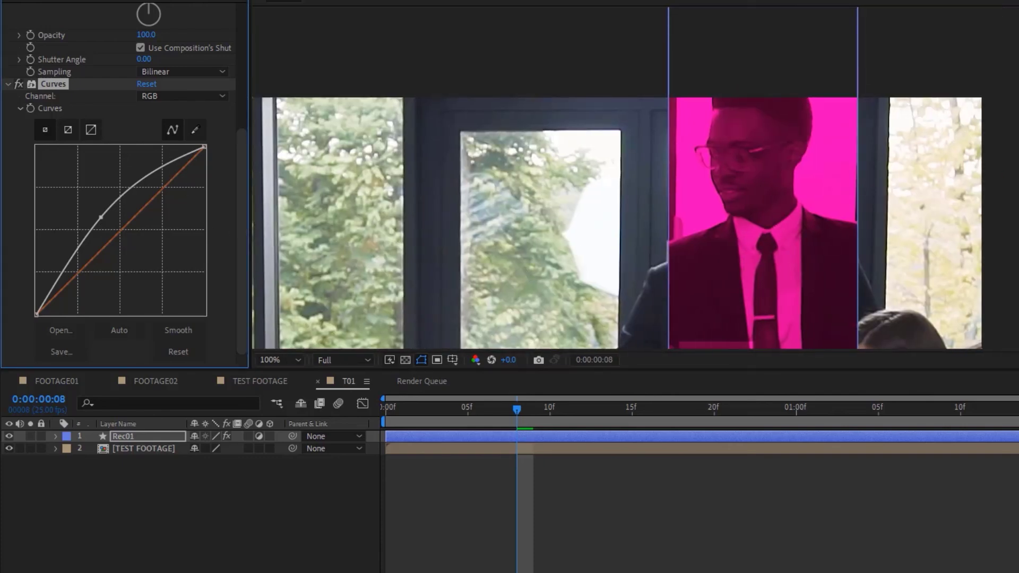
left_click(474, 417)
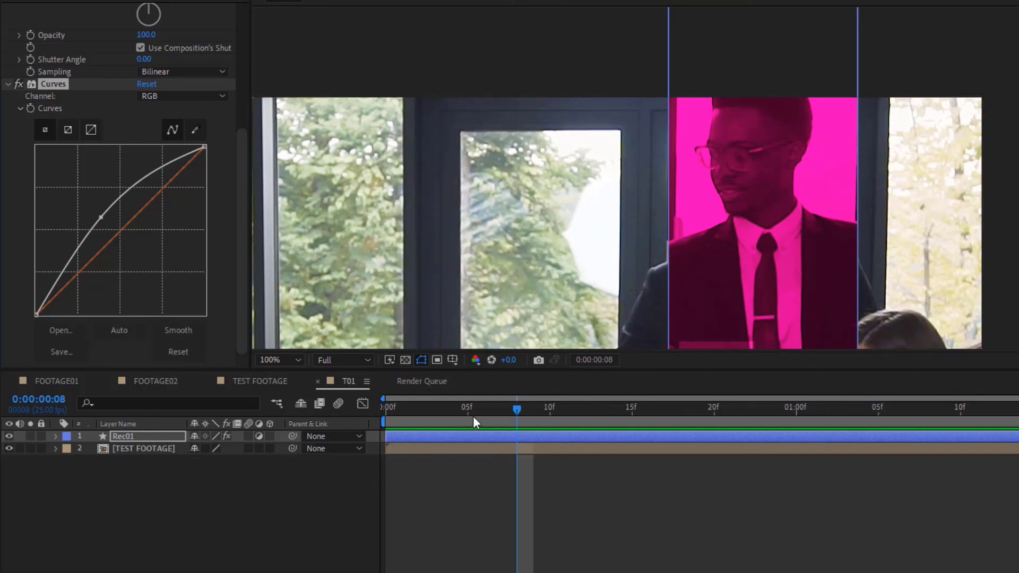
key("ctrl+space")
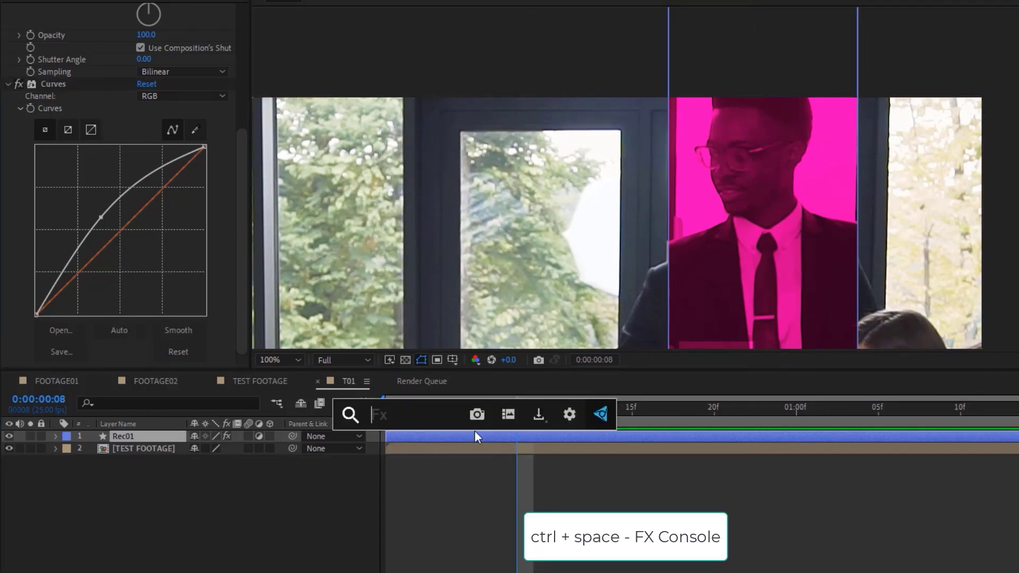
type("fas")
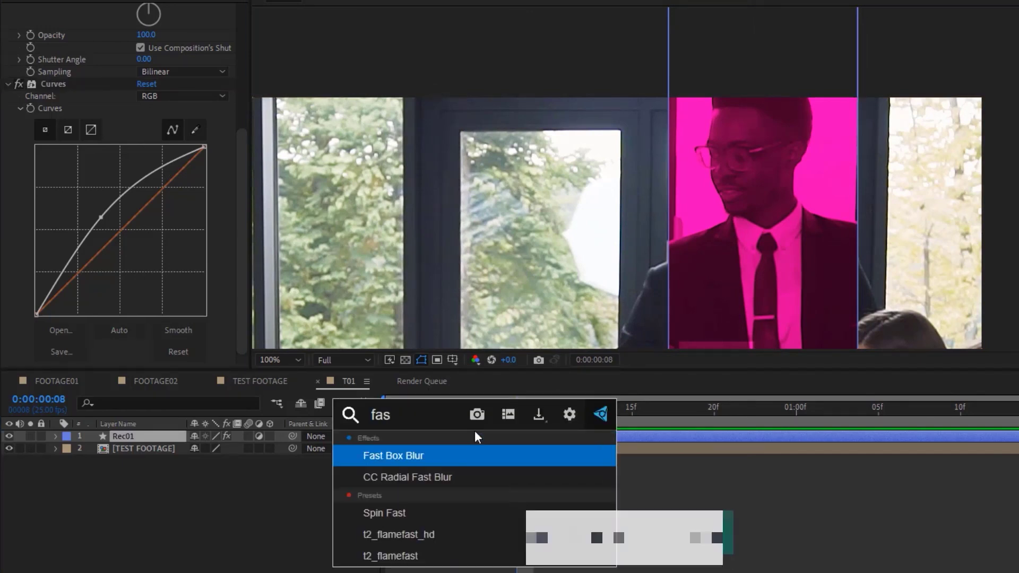
left_click(413, 452)
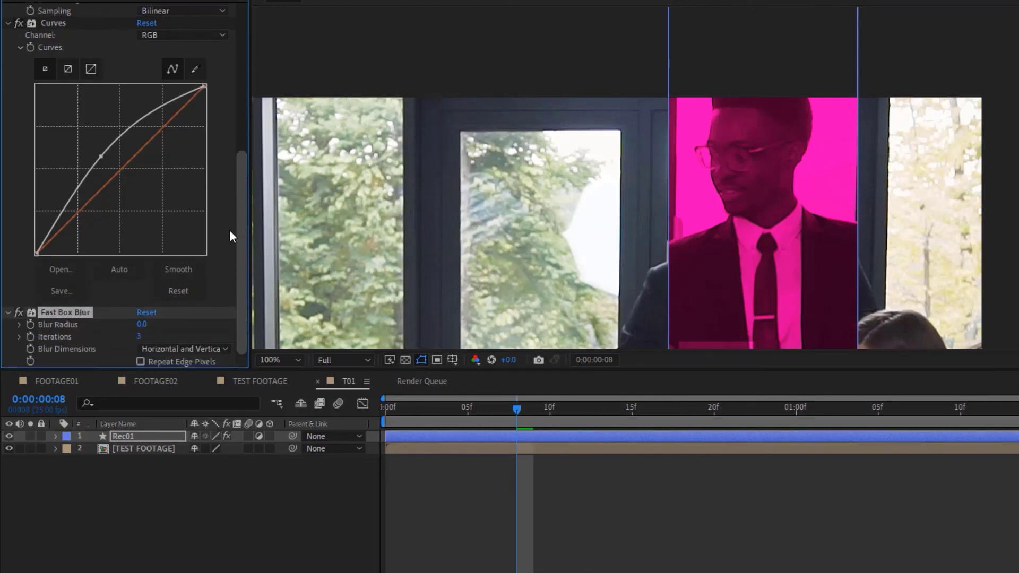
- Set Rec01's Fast Box Blur radius to 4 and enable Repeat Edge Pixels
left_click(149, 324)
type("6")
key("Return")
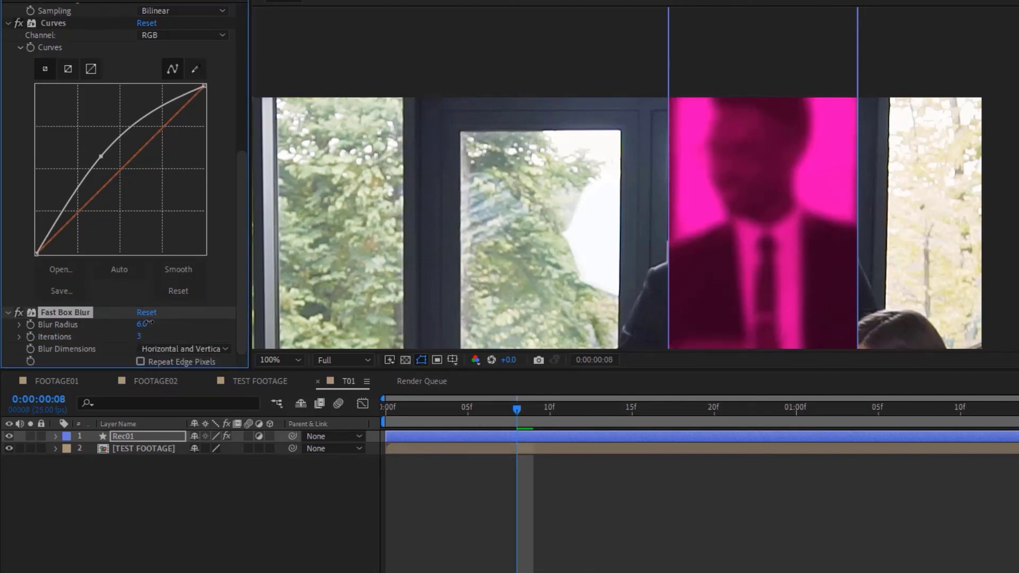
left_click_drag(149, 322, 128, 323)
left_click(149, 325)
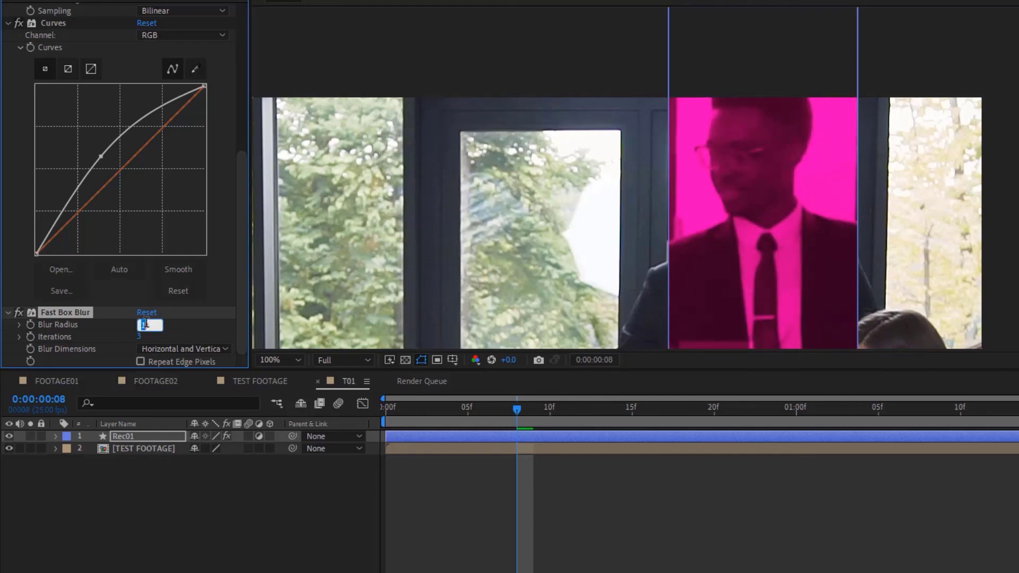
type("4")
key("Return")
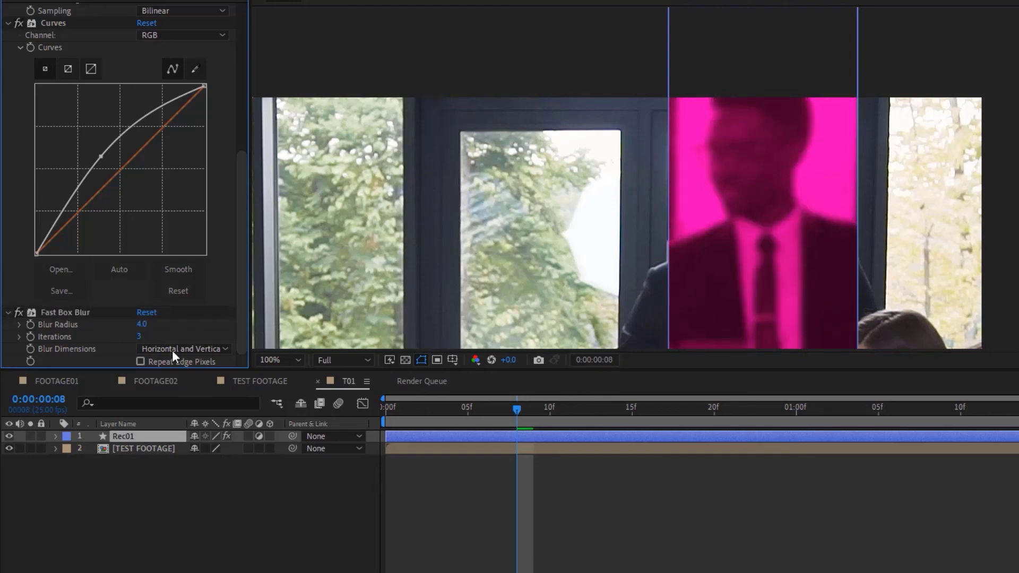
left_click(140, 361)
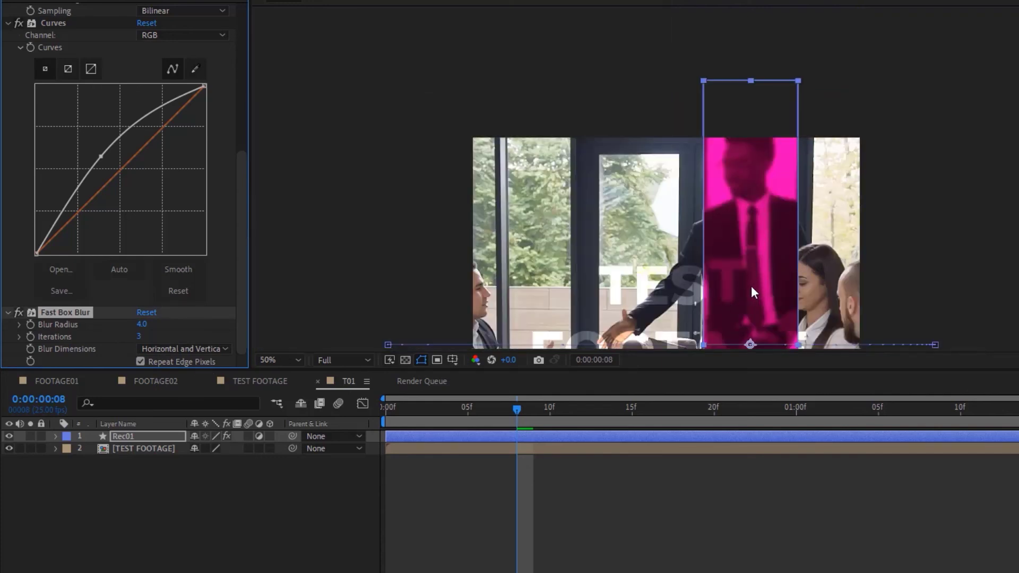
- Preview the blurred strip sweeping across the whole T01 frame from 0:00:00:00, and inspect it at 0:00:00:12
left_click_drag(766, 216, 788, 123)
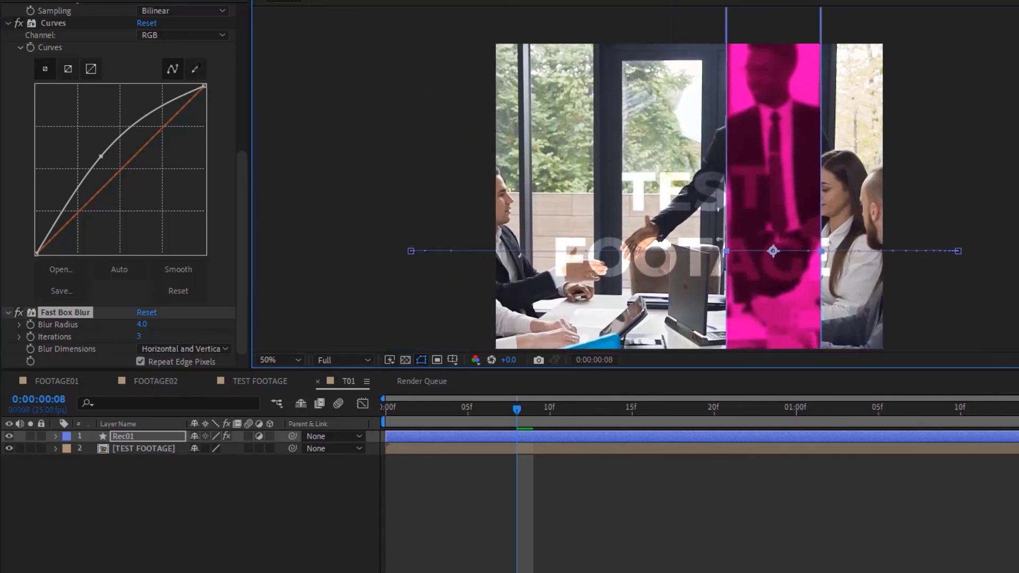
left_click_drag(517, 407, 349, 393)
left_click(250, 512)
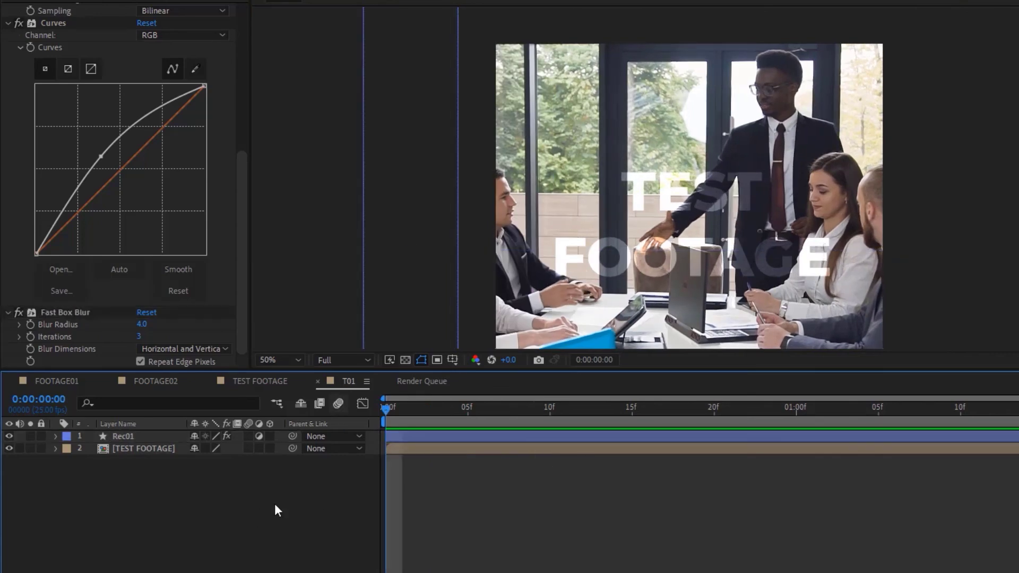
key("space")
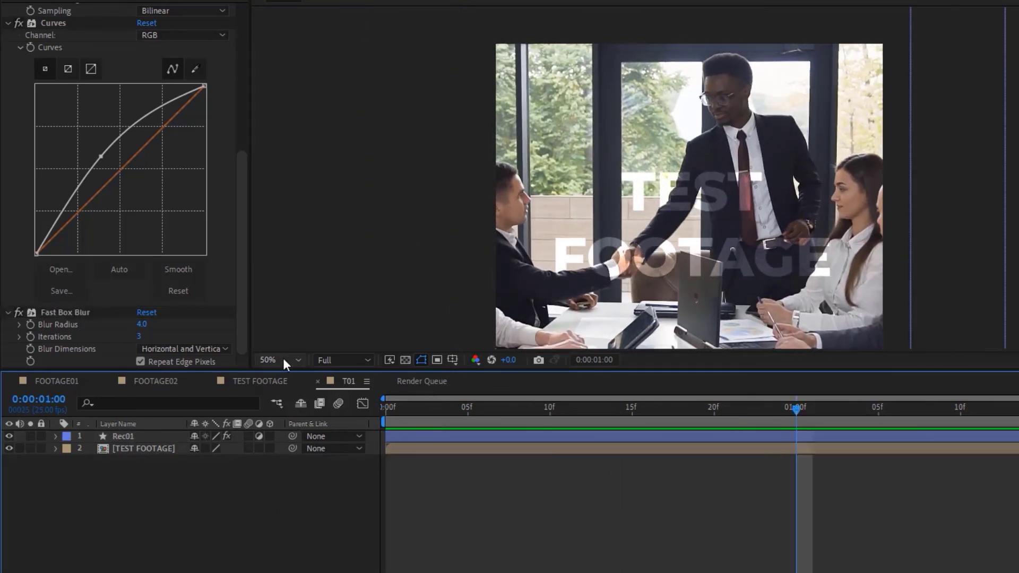
left_click(284, 362)
left_click(283, 374)
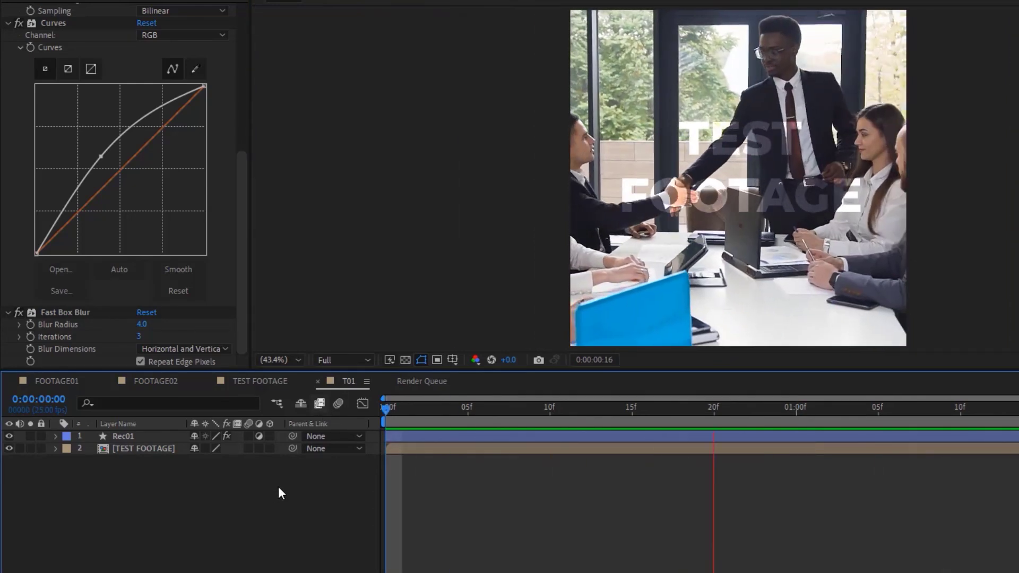
key("space")
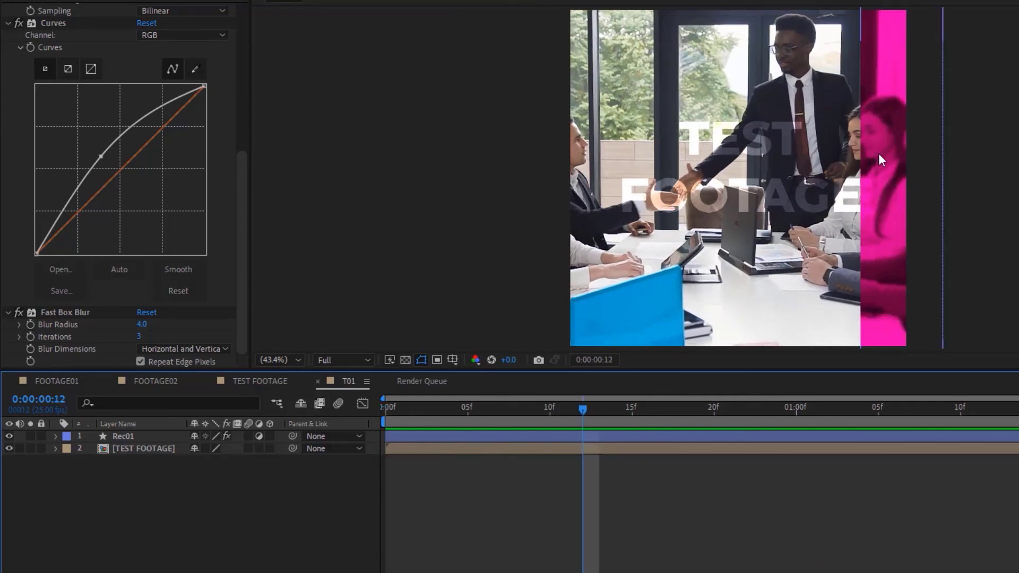
- Duplicate the Rec01 layer and set the original Rec01's label colour to red
left_click(508, 437)
key("ctrl+d")
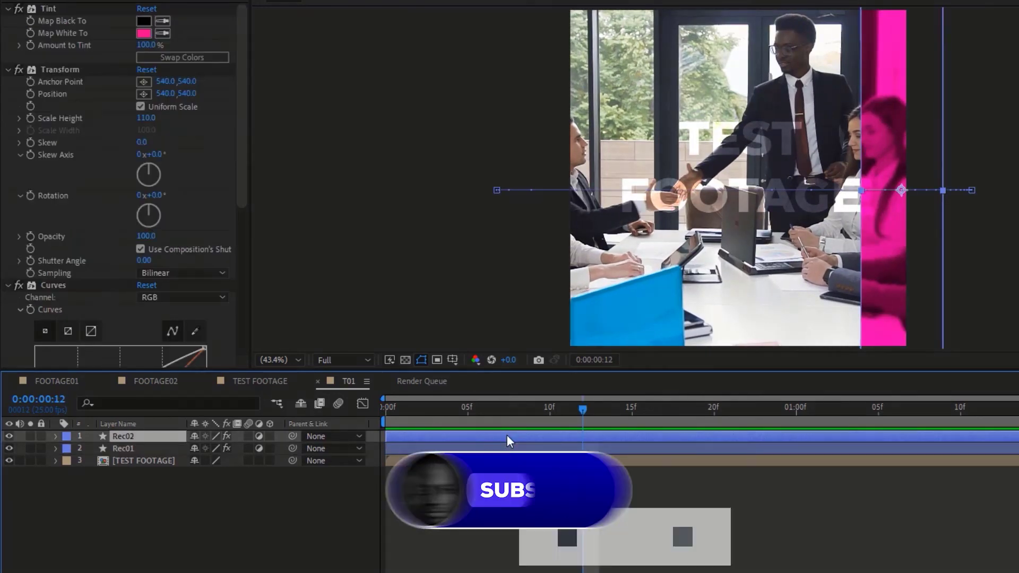
left_click(68, 450)
left_click(149, 210)
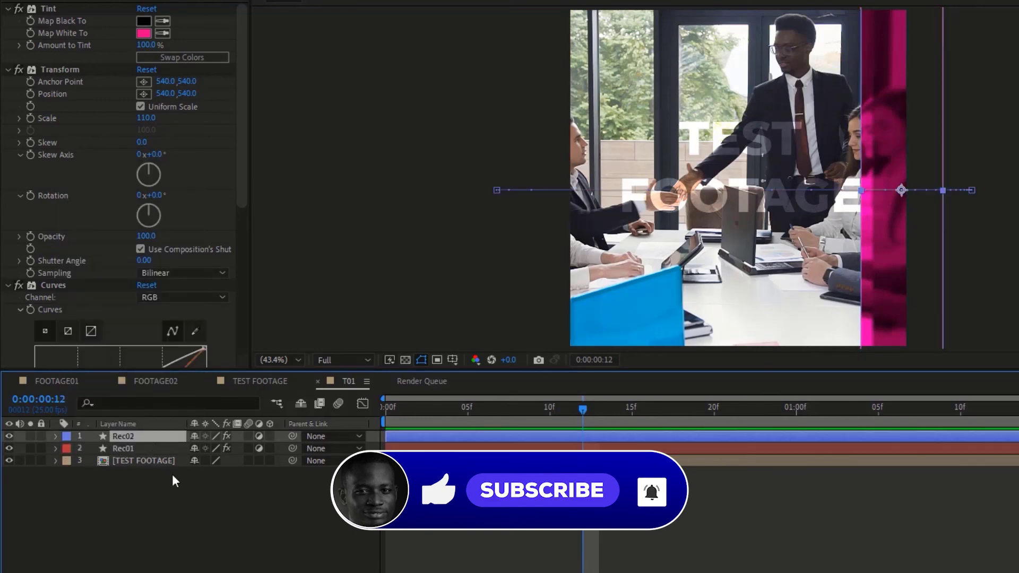
- Go to 0:00:00:07 and solo the Rec02 and TEST FOOTAGE layers
left_click_drag(473, 409, 500, 409)
left_click(30, 437)
left_click(30, 461)
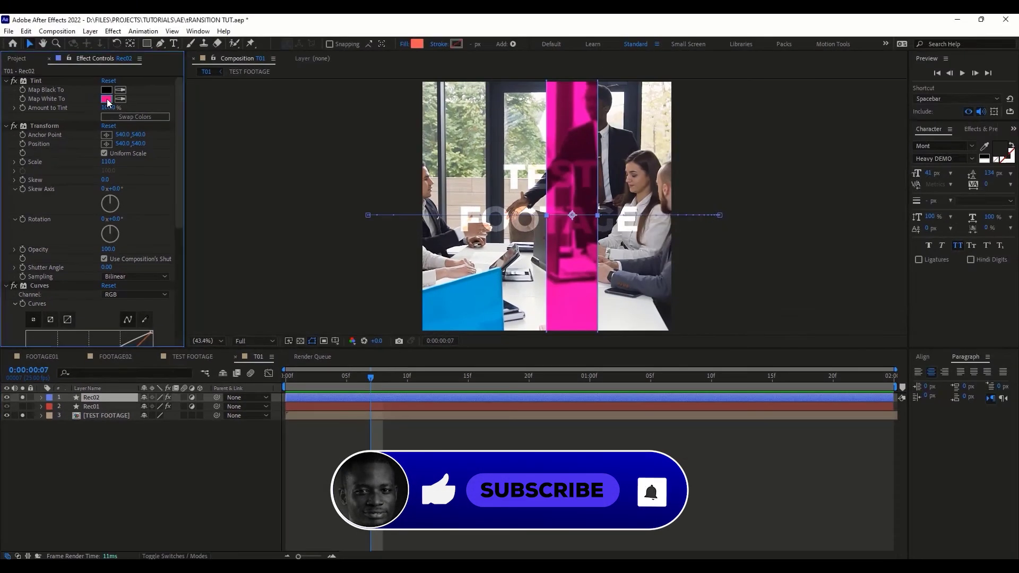
- Change Rec02's Tint Map White To colour to blue and set its Transform effect's Scale to 120
left_click(144, 33)
key("Return")
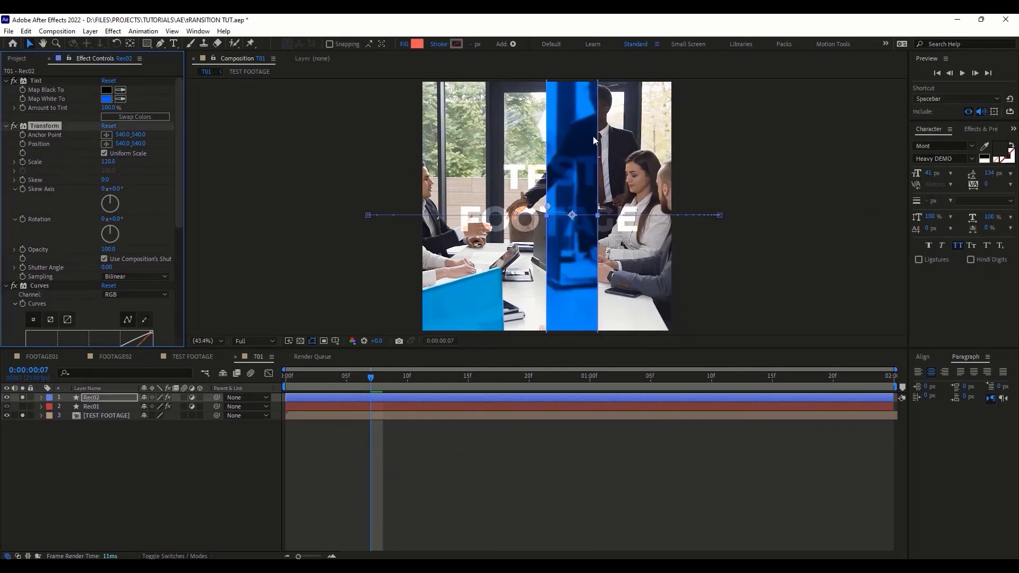